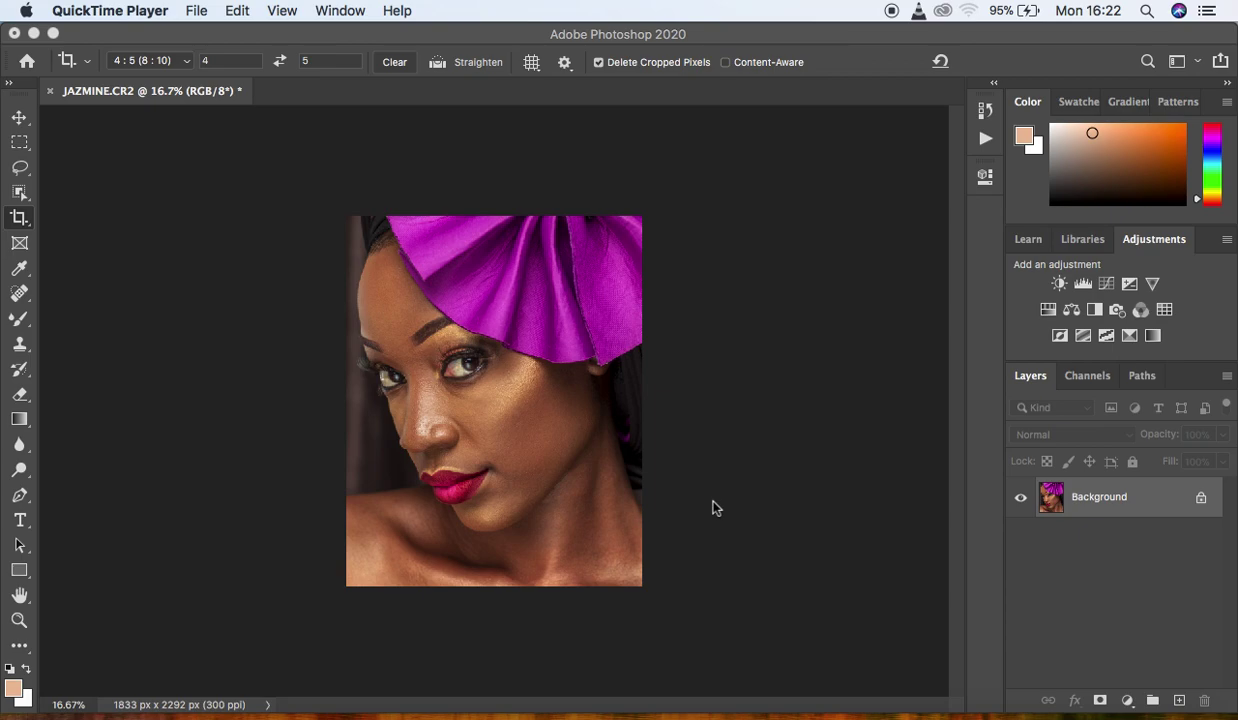
Set the portrait image's mode to 8 Bits/Channel
left_click(714, 508)
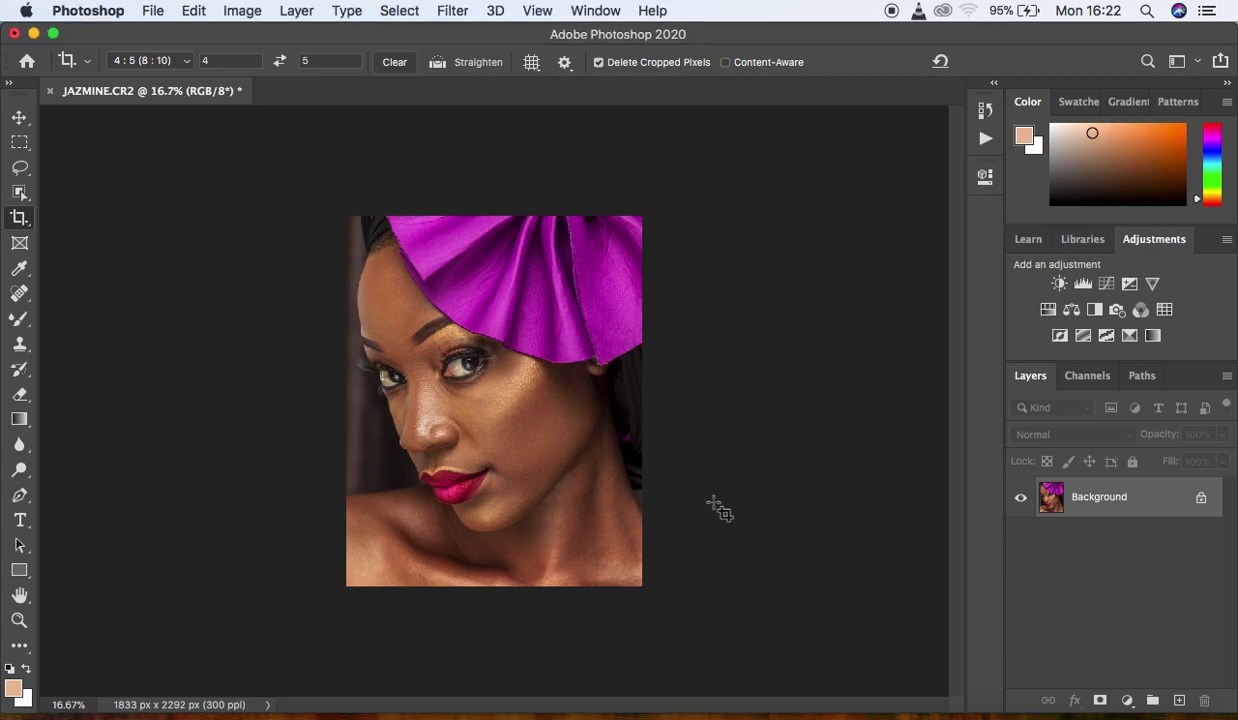
key("super+equal")
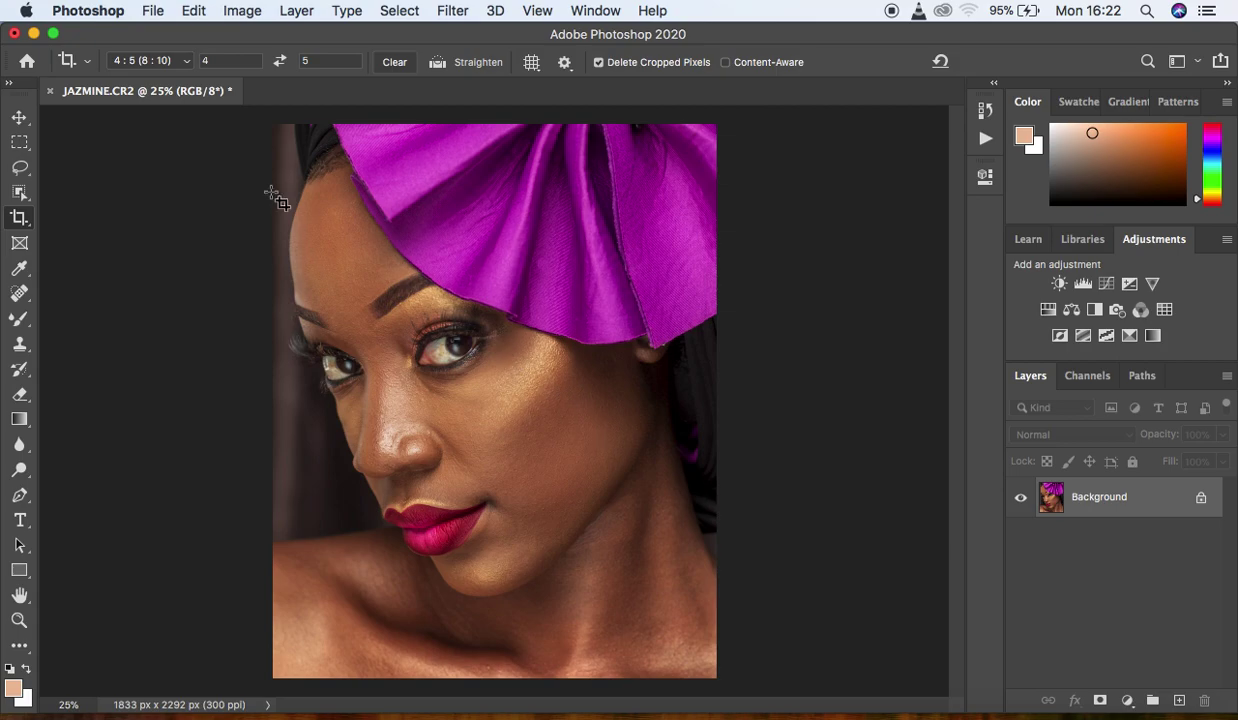
left_click(242, 11)
mouse_move(247, 35)
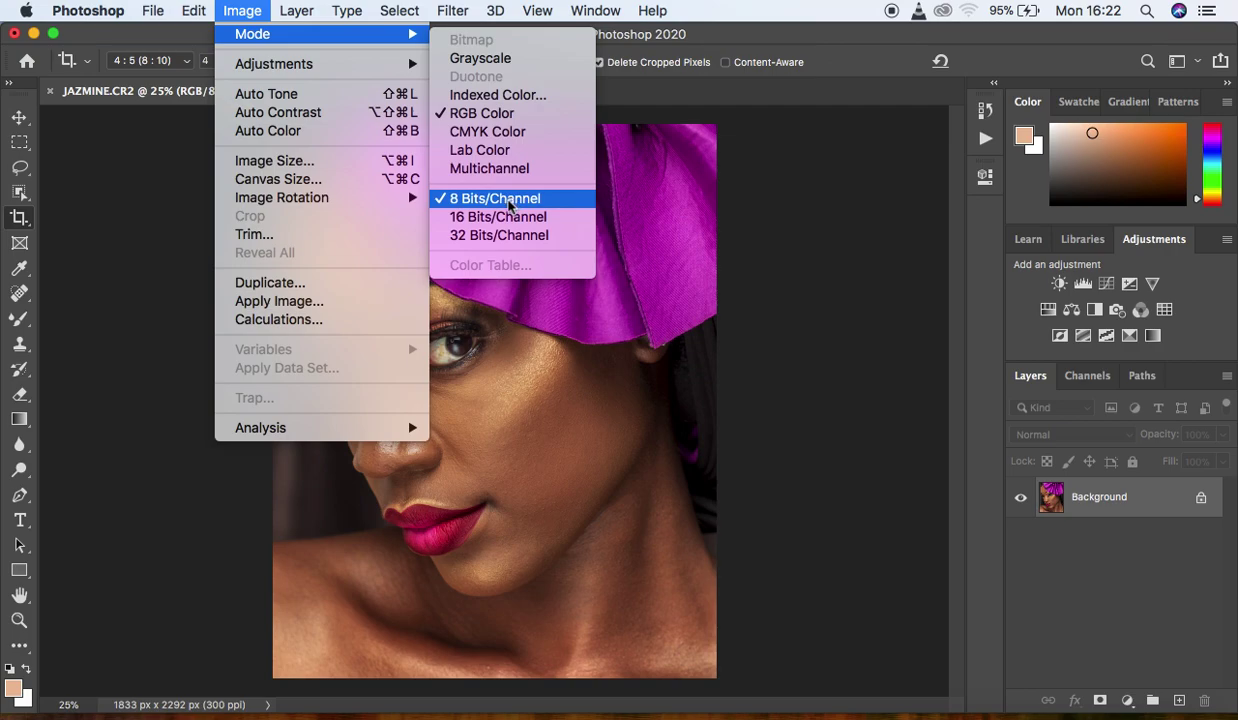
left_click(509, 205)
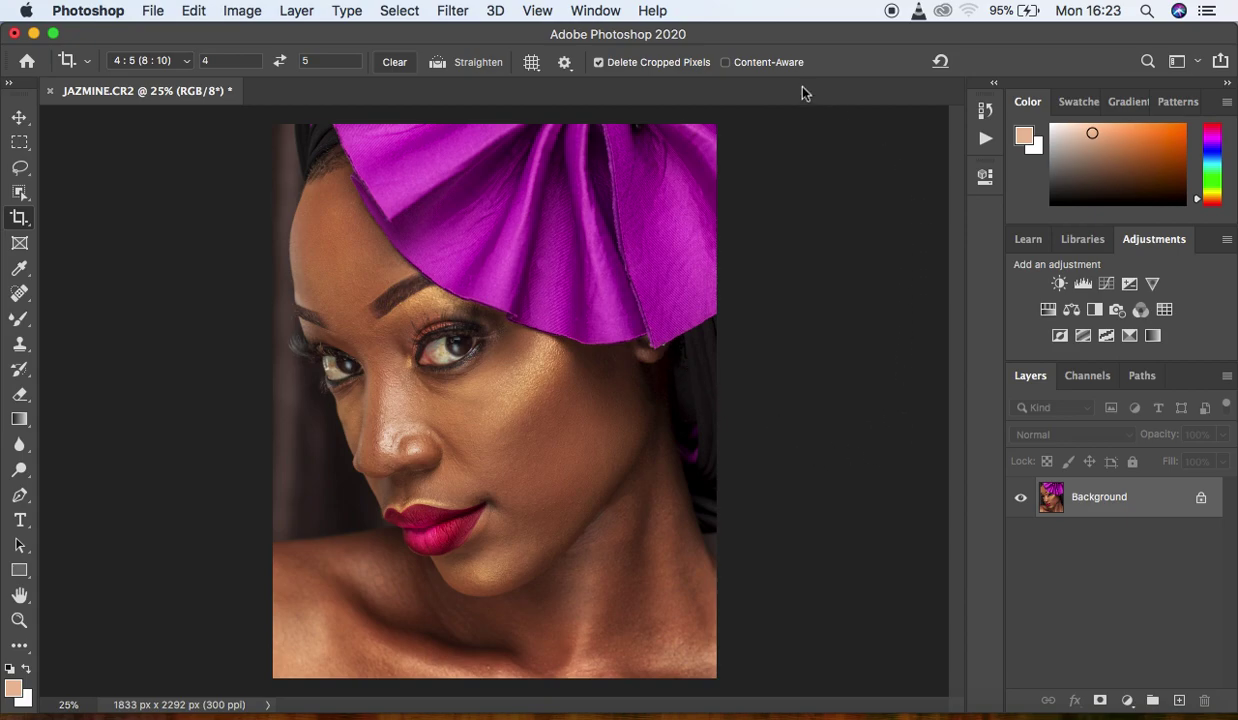
Show the recorded actions and delete the existing Freequency Separation action
left_click(592, 10)
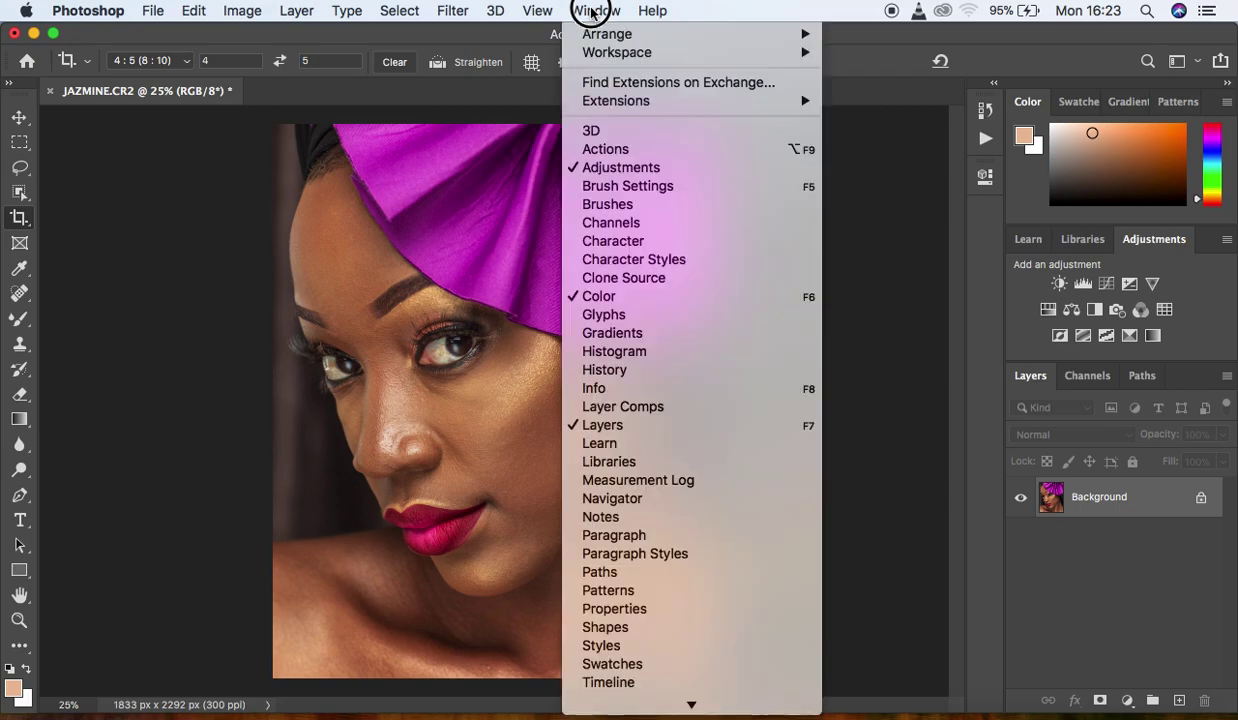
left_click(627, 152)
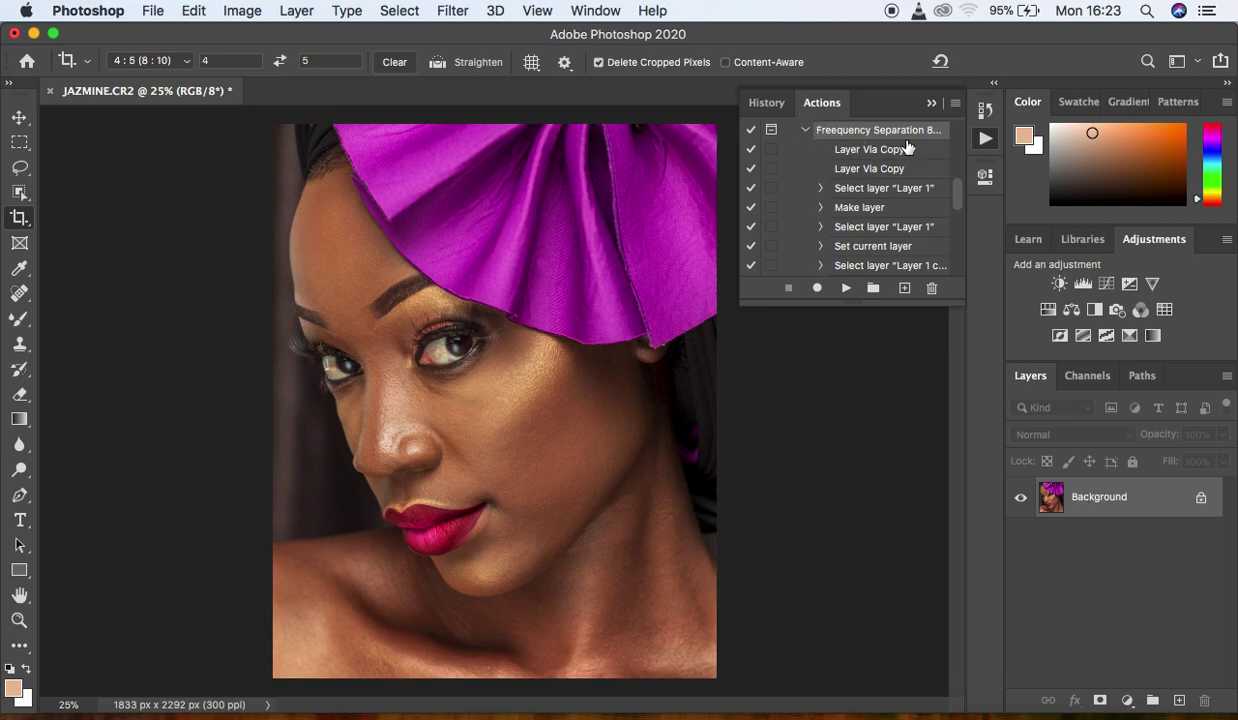
left_click_drag(921, 132, 934, 293)
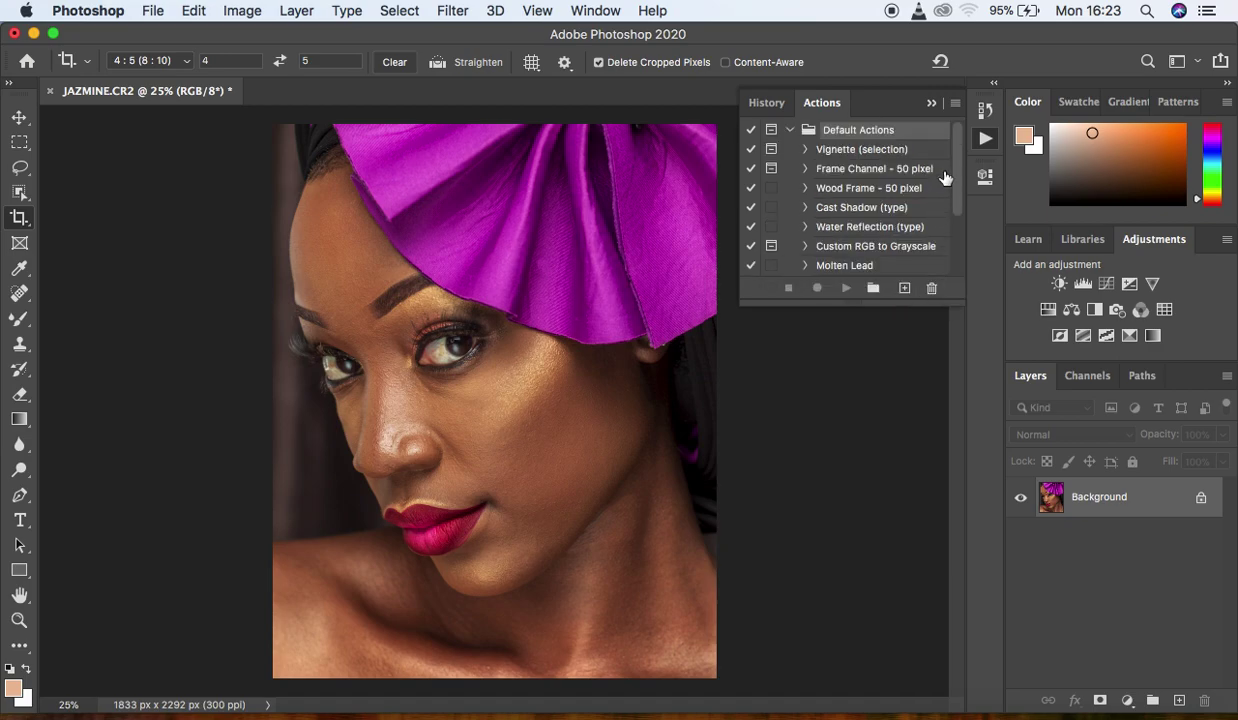
Create a new action set named FREQUENCY SEPARATION after the default actions
left_click_drag(958, 188, 965, 282)
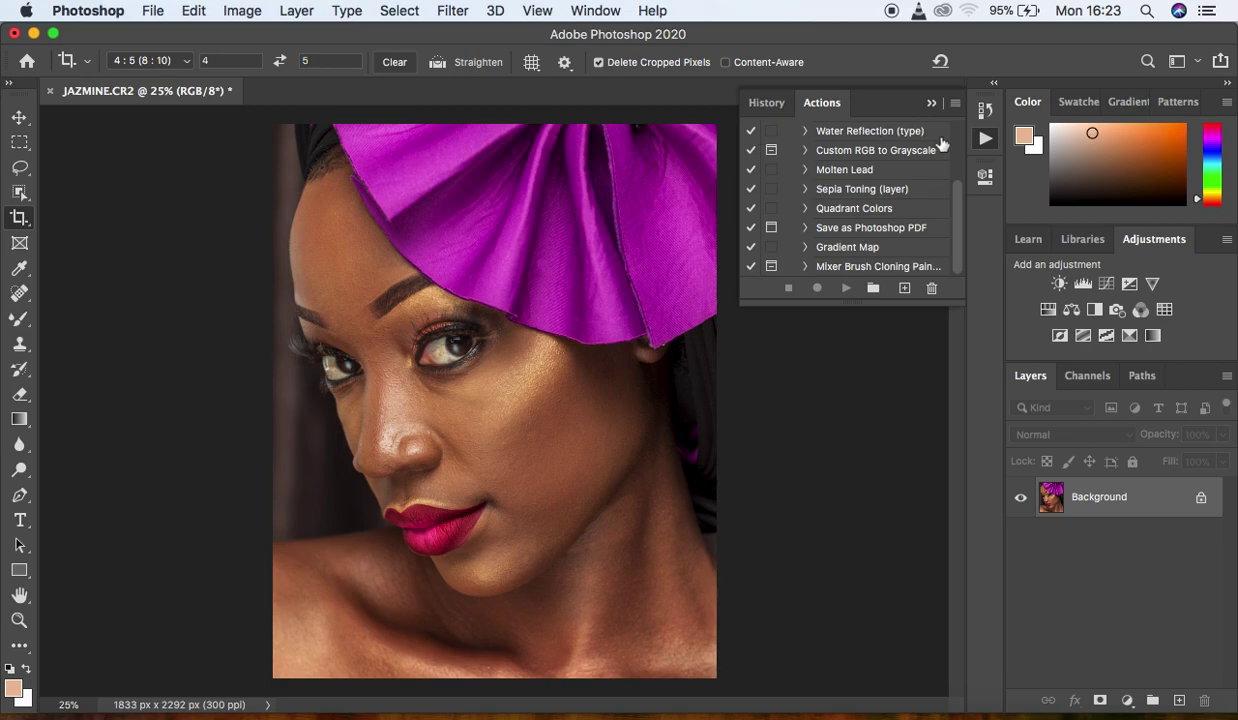
left_click(873, 288)
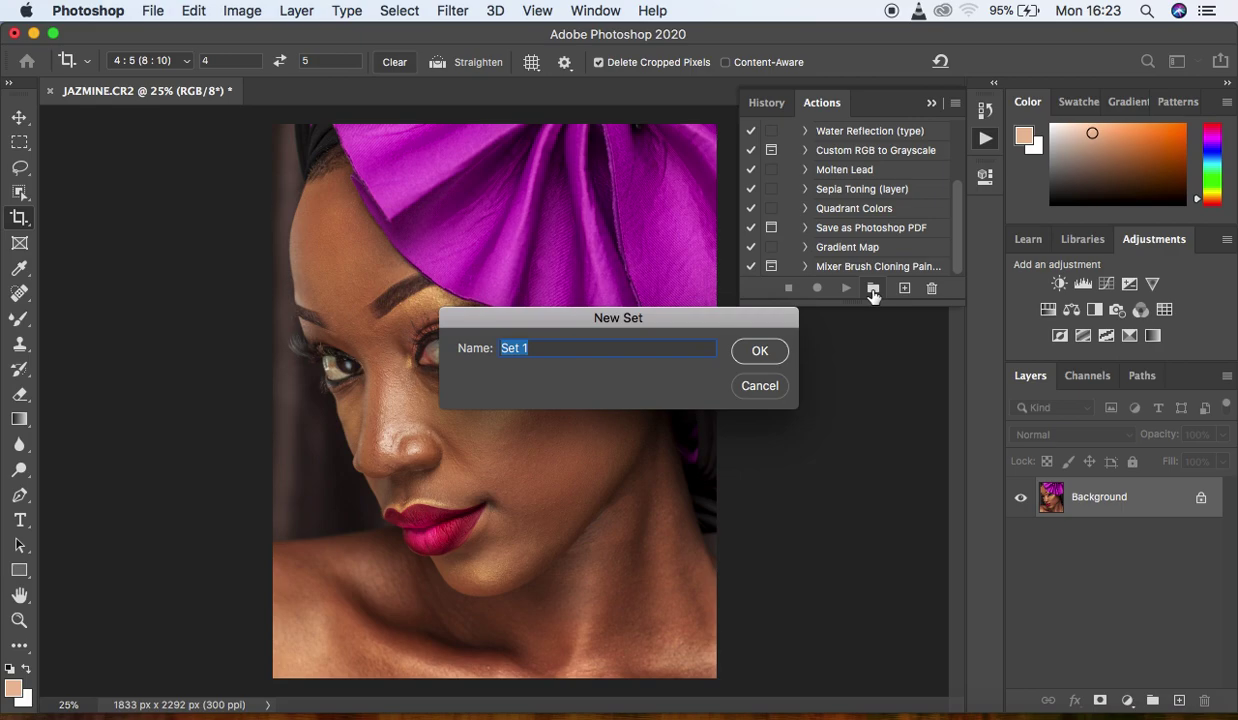
type("FREQ")
type("UENCY SE")
type("PAEA")
key("BackSpace")
key("BackSpace")
type("RATION")
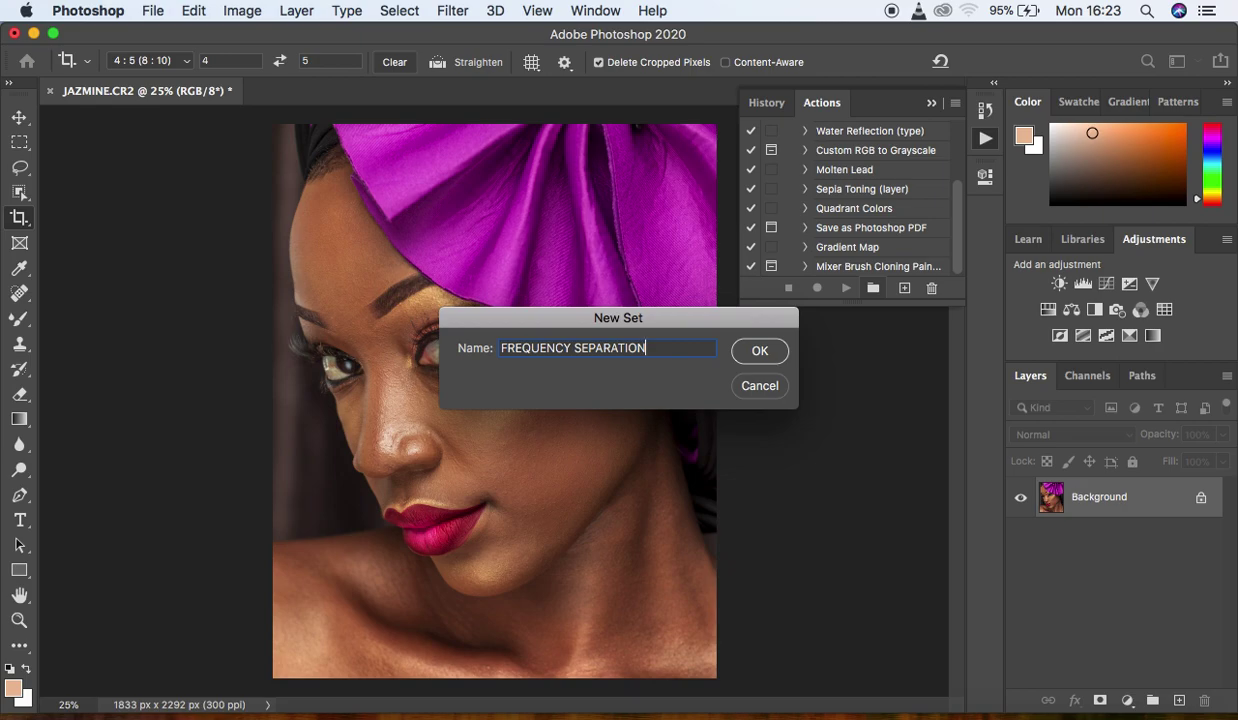
left_click(772, 348)
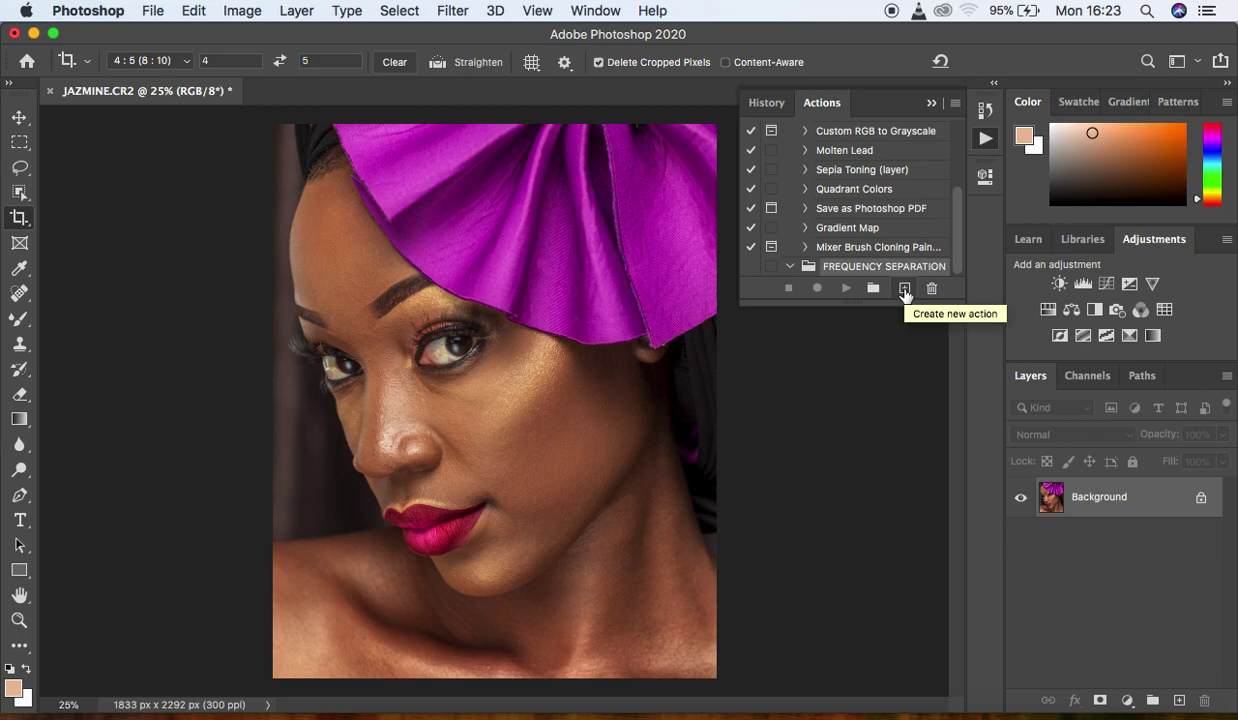
Create an action named 8 BIT in the FREQUENCY SEPARATION set with the color Red and start recording it
left_click(904, 290)
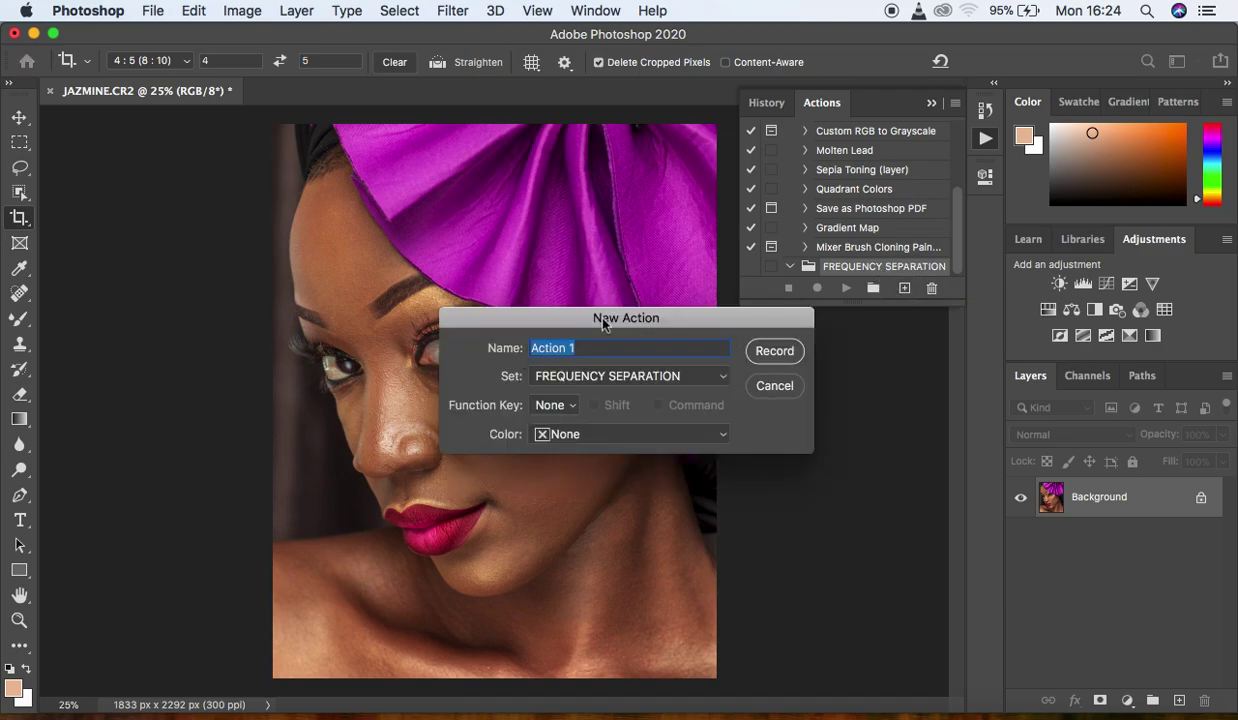
left_click_drag(619, 320, 612, 256)
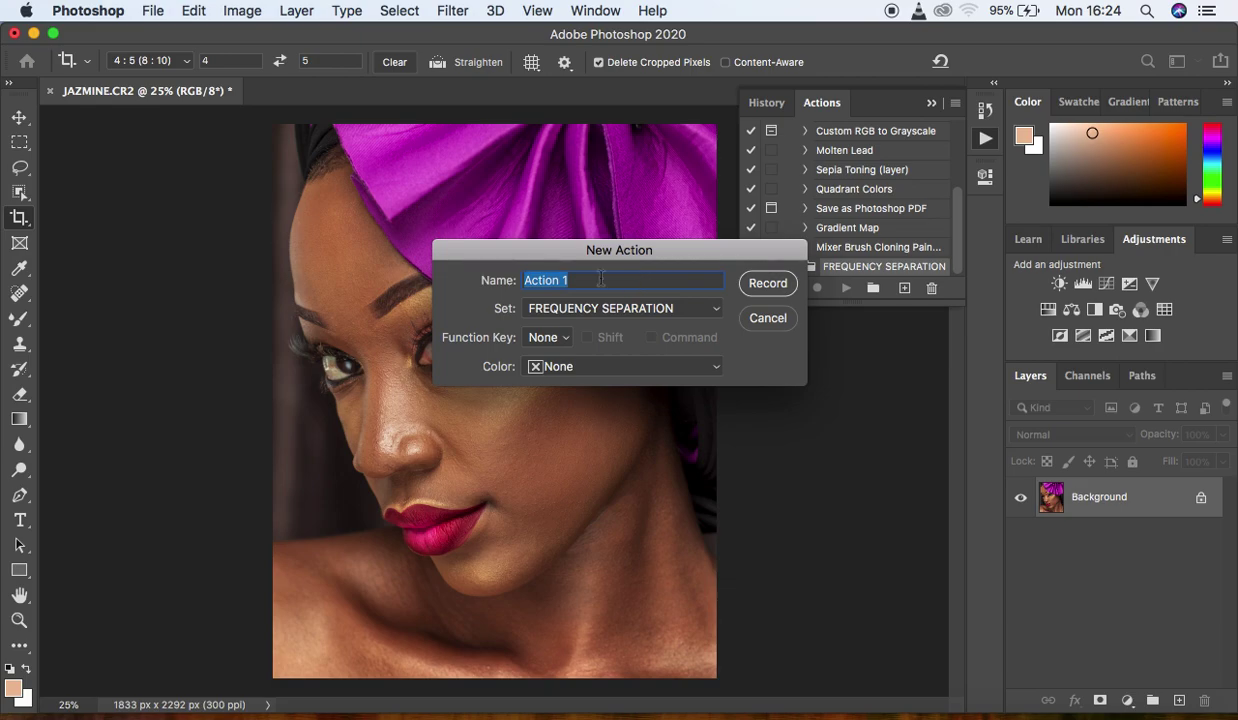
type("8 BIT")
left_click(552, 340)
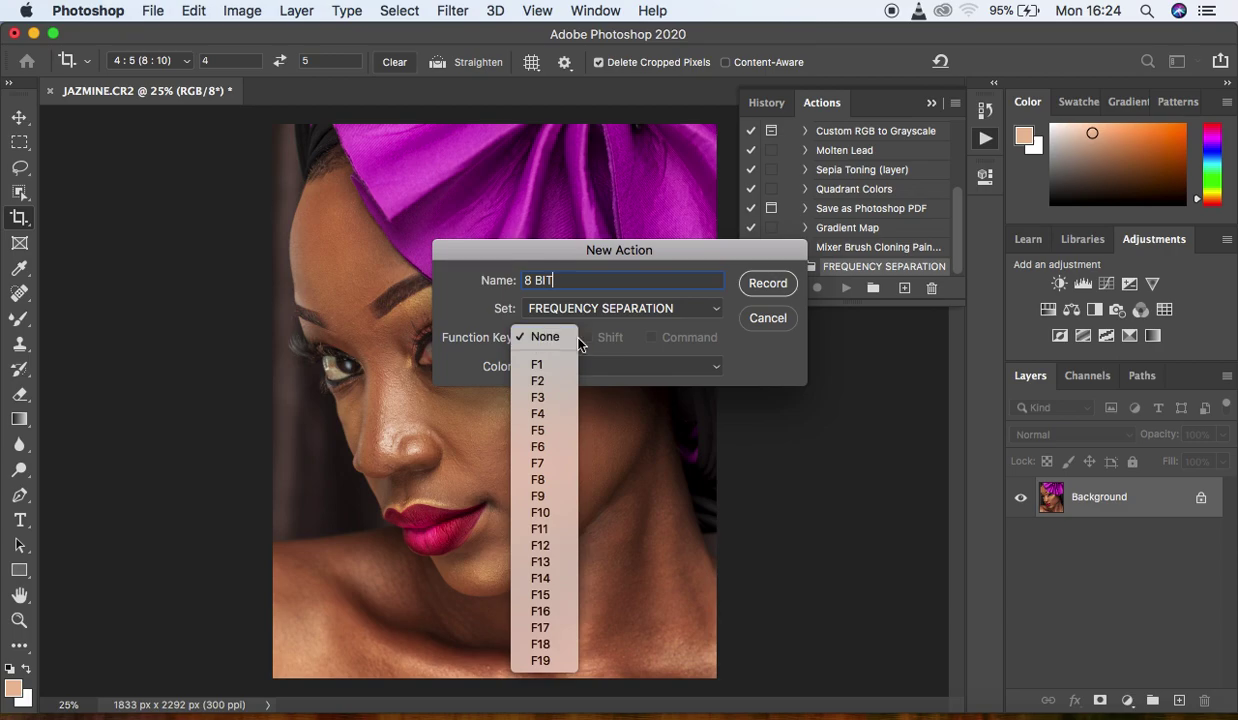
left_click(550, 338)
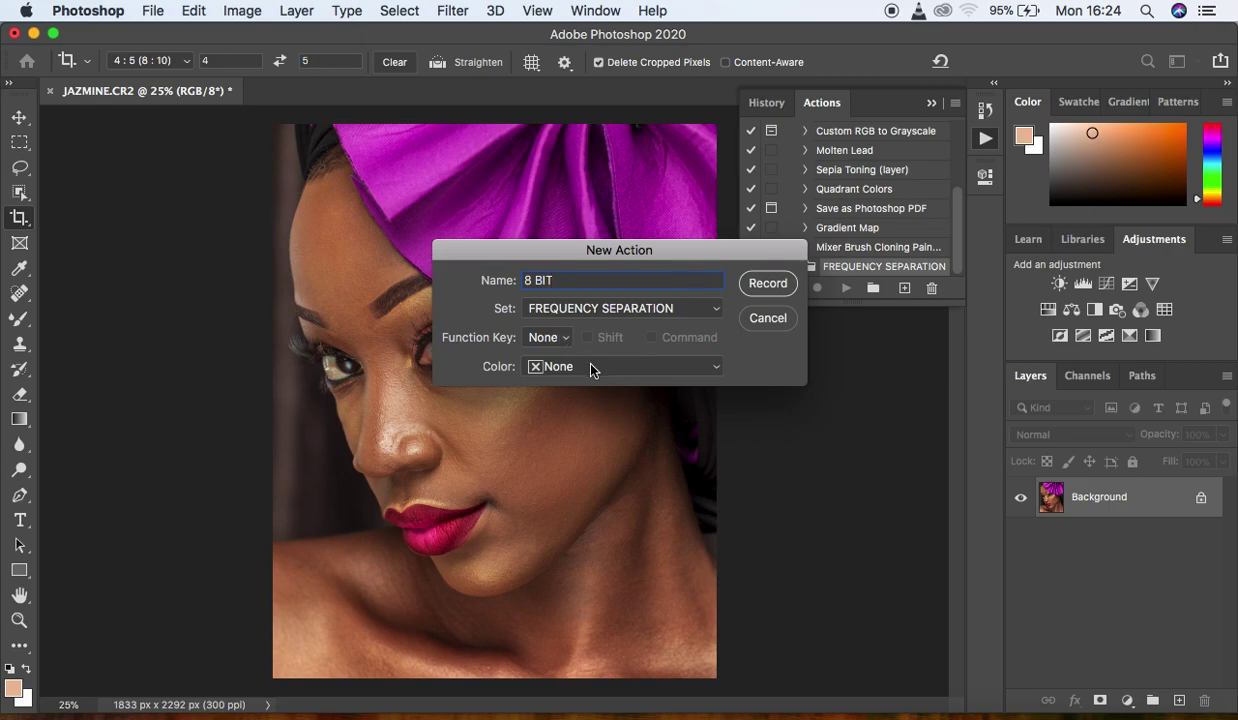
left_click(590, 366)
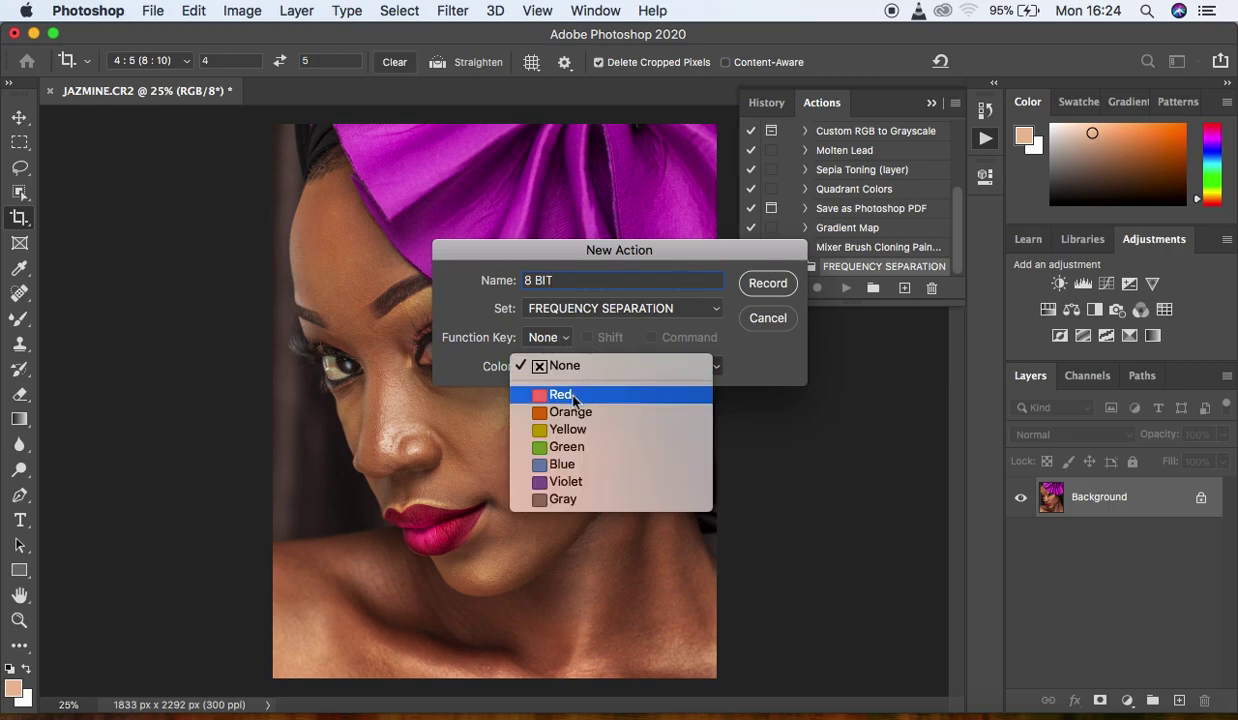
left_click(573, 396)
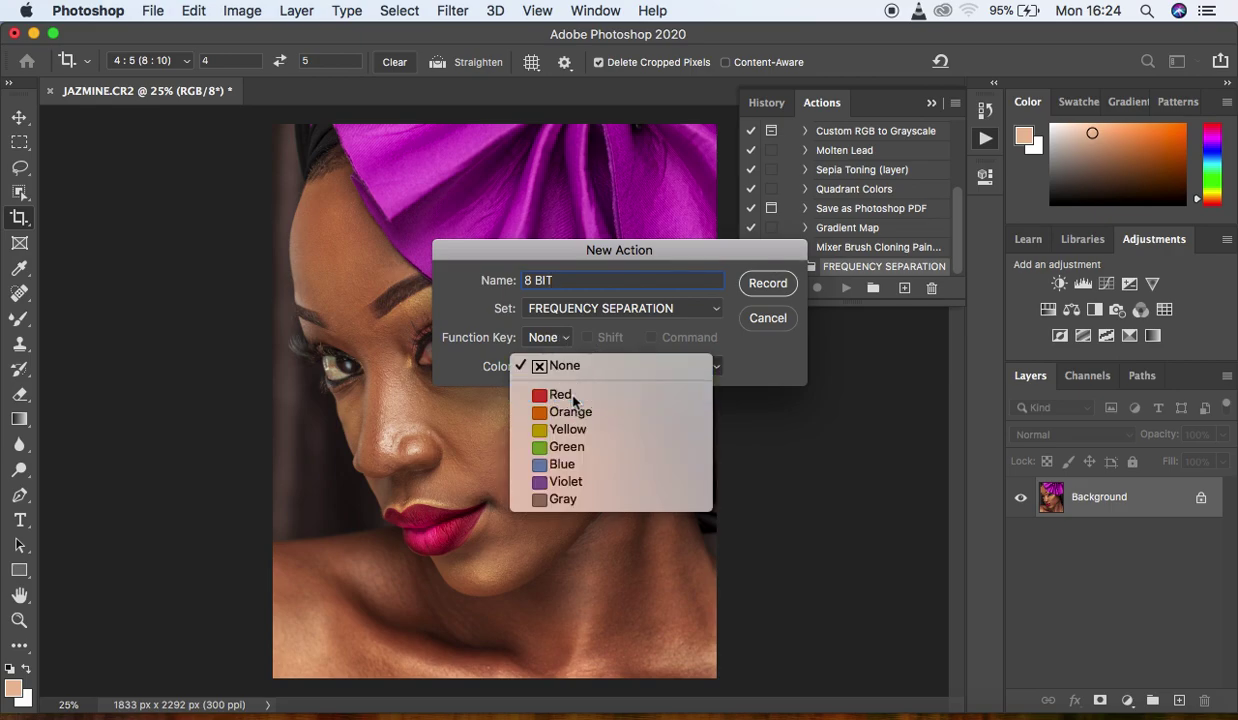
left_click(767, 285)
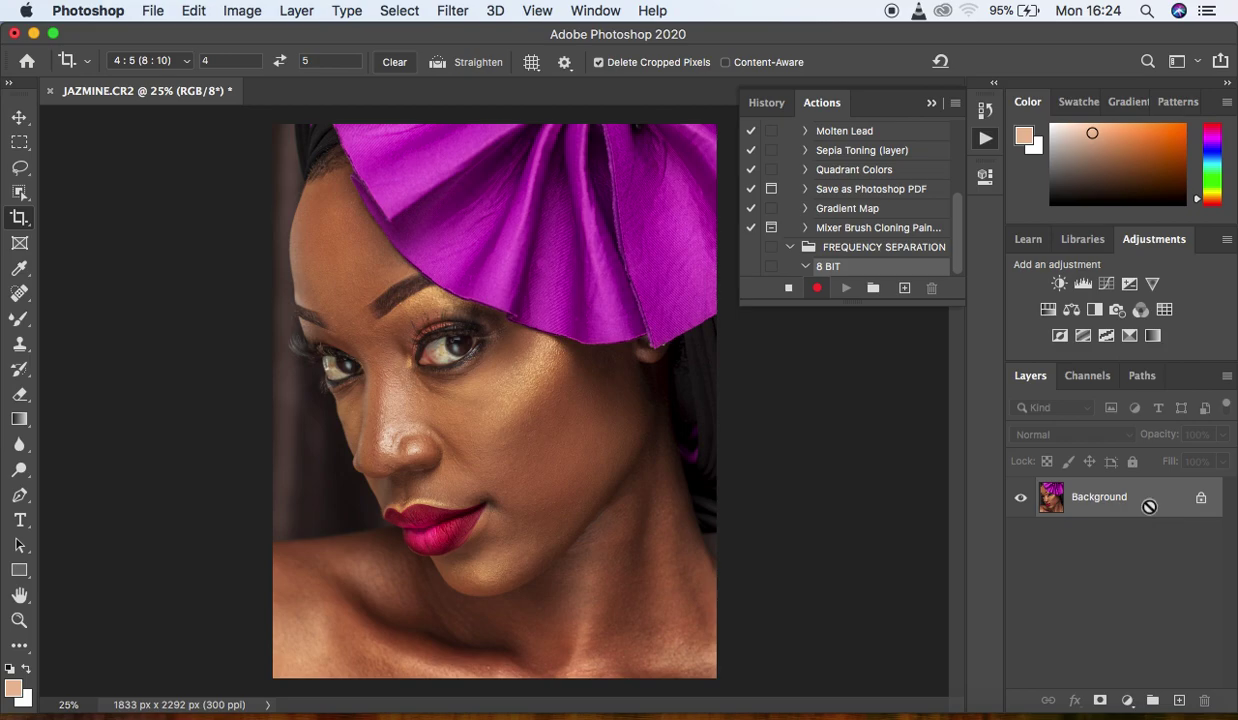
Duplicate the Background layer twice, naming the lower copy LOW and the upper copy HIGH
key("ctrl+j")
key("ctrl+j")
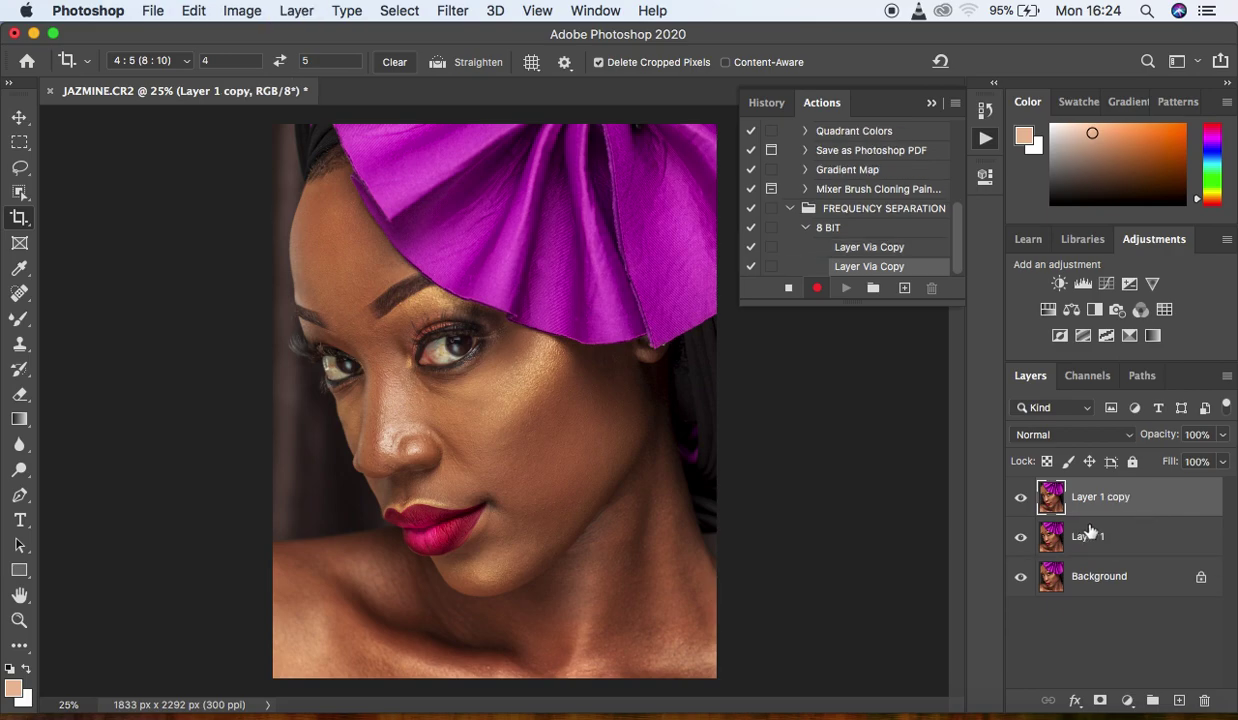
left_click(1140, 542)
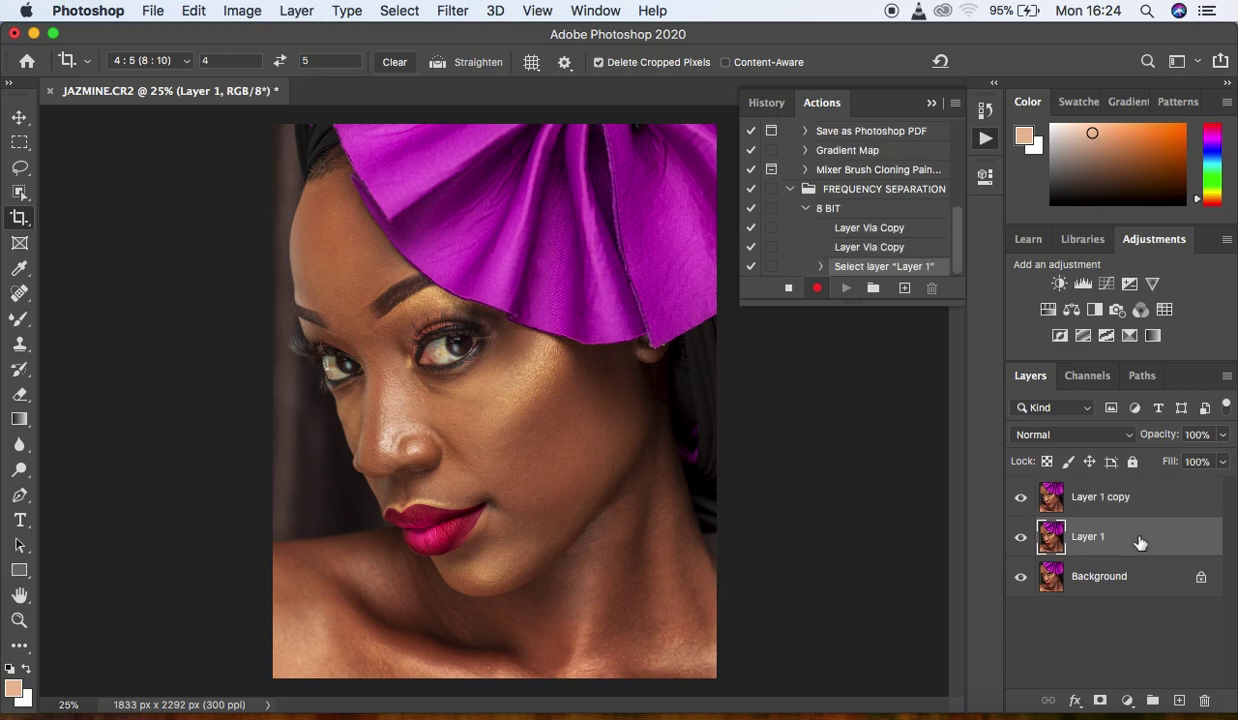
double_click(1087, 538)
type("LOW")
double_click(1095, 497)
type("HIGH")
key("Return")
Add a blank layer directly above LOW, and hide both it and the HIGH layer
left_click(1092, 537)
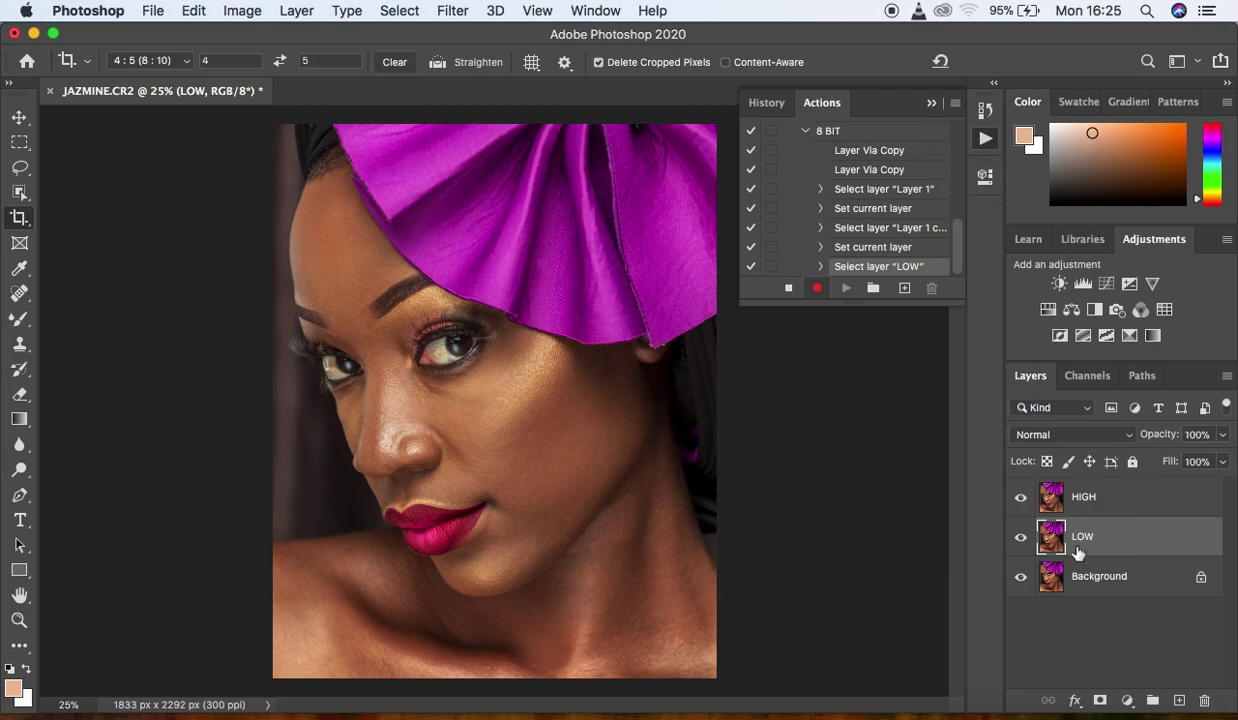
left_click_drag(1118, 527, 1178, 702)
left_click(1178, 701)
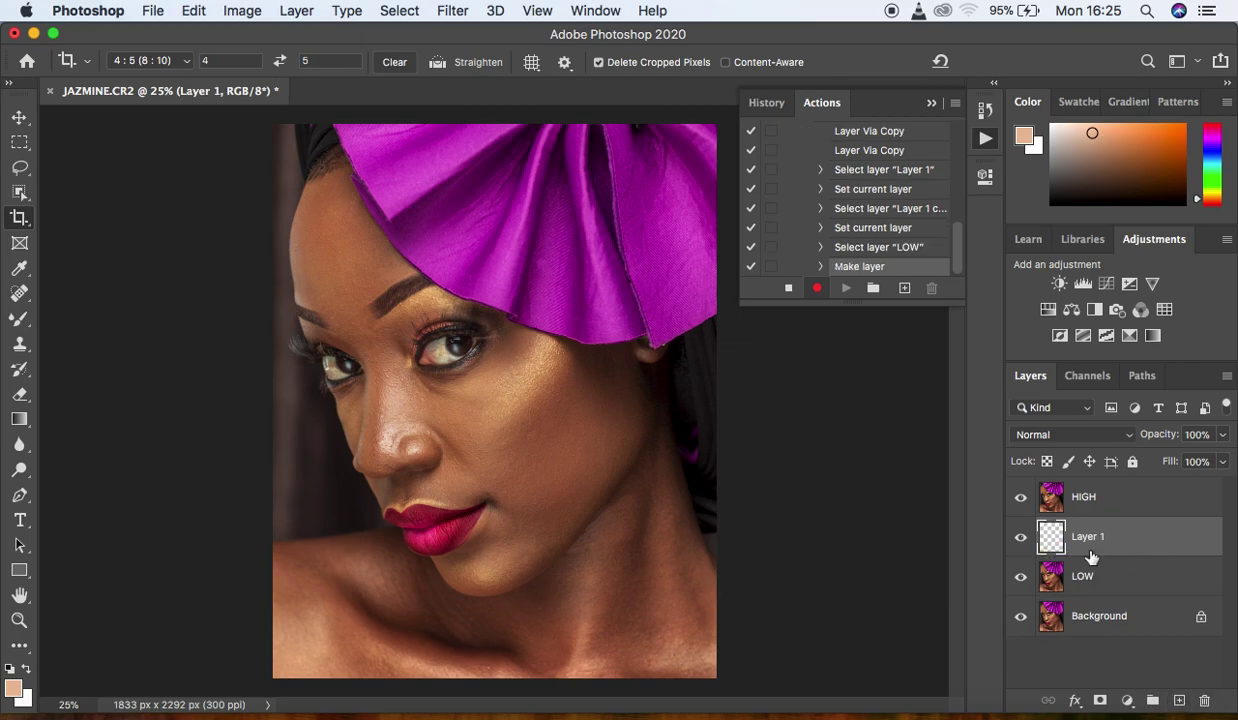
left_click(1020, 497)
left_click(1020, 537)
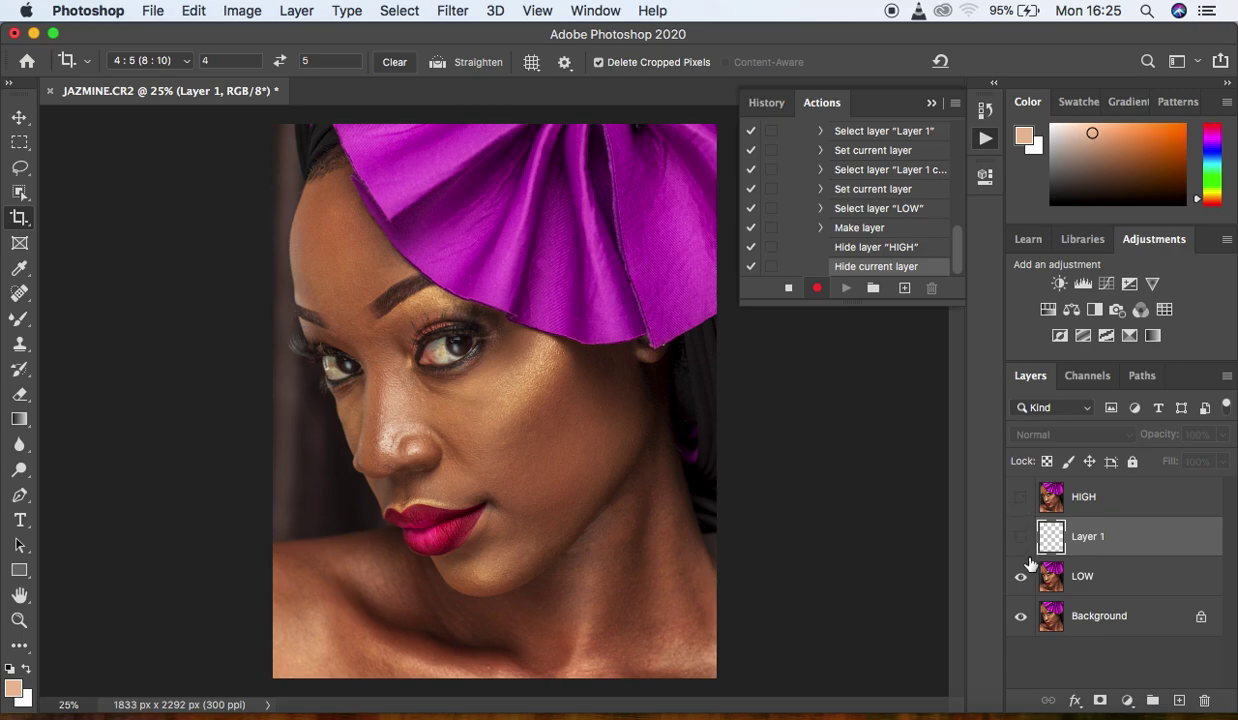
Apply a Gaussian Blur with a radius of 8.0 pixels to the LOW layer
left_click(1143, 580)
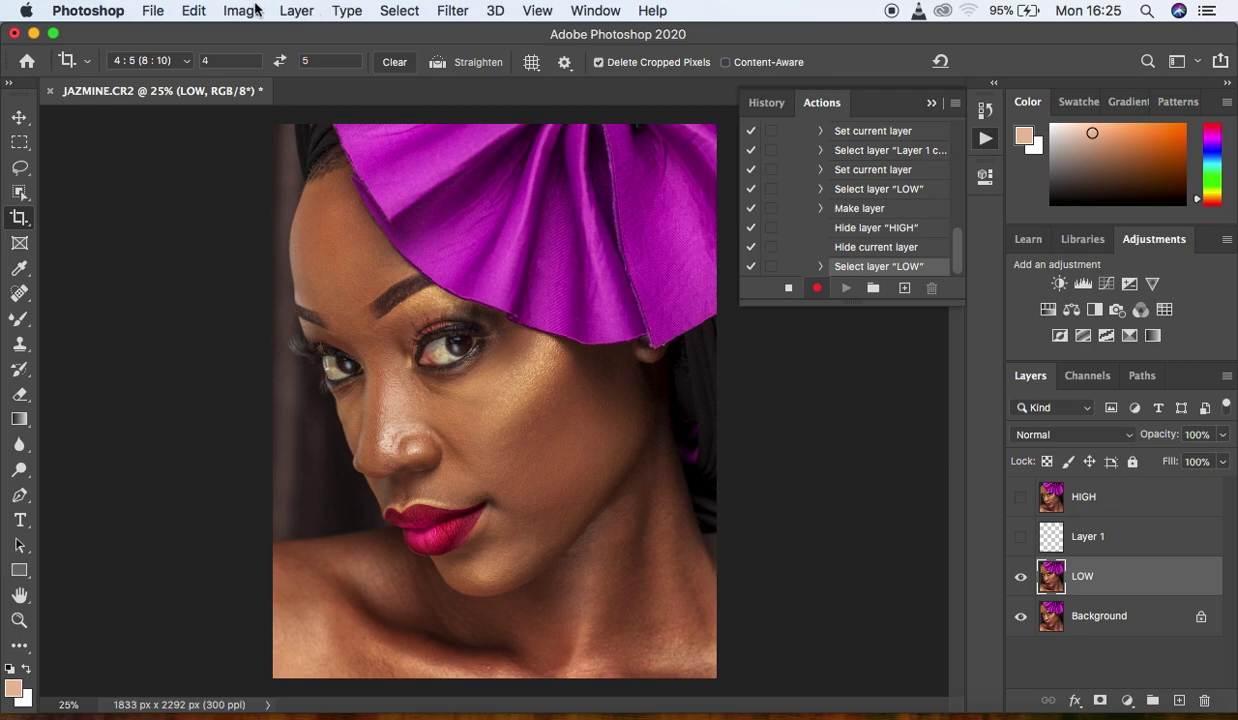
left_click(453, 11)
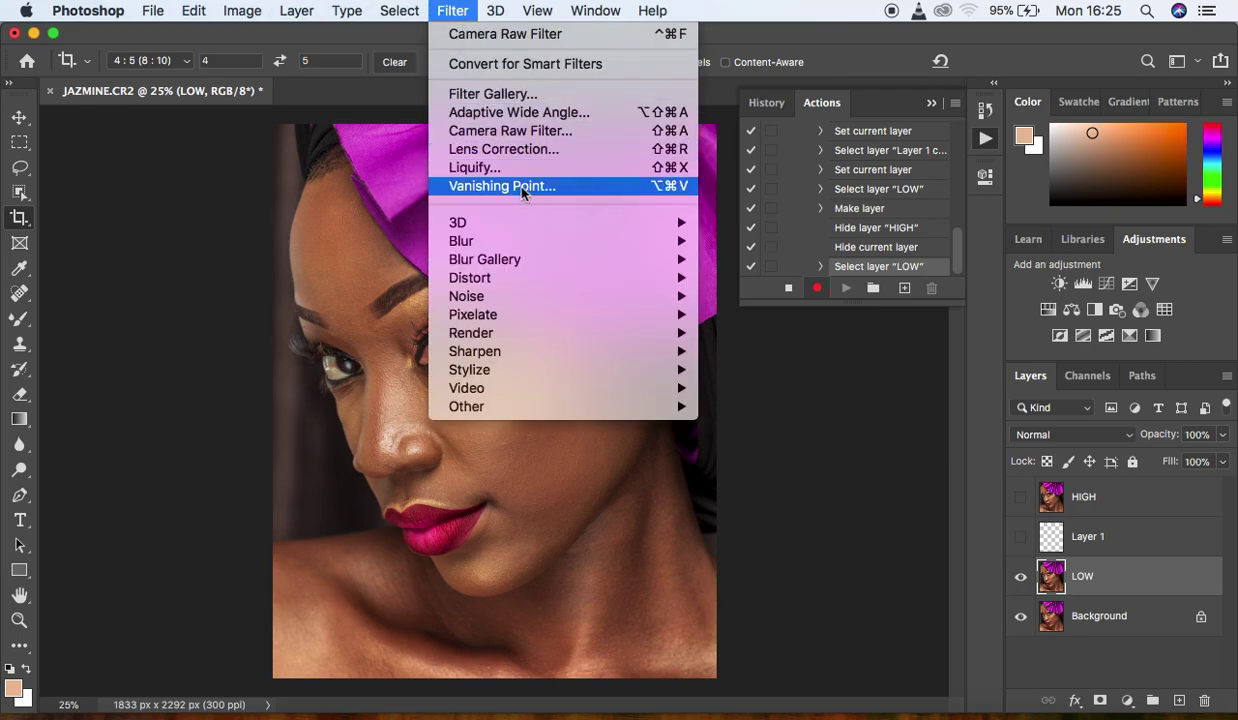
mouse_move(580, 240)
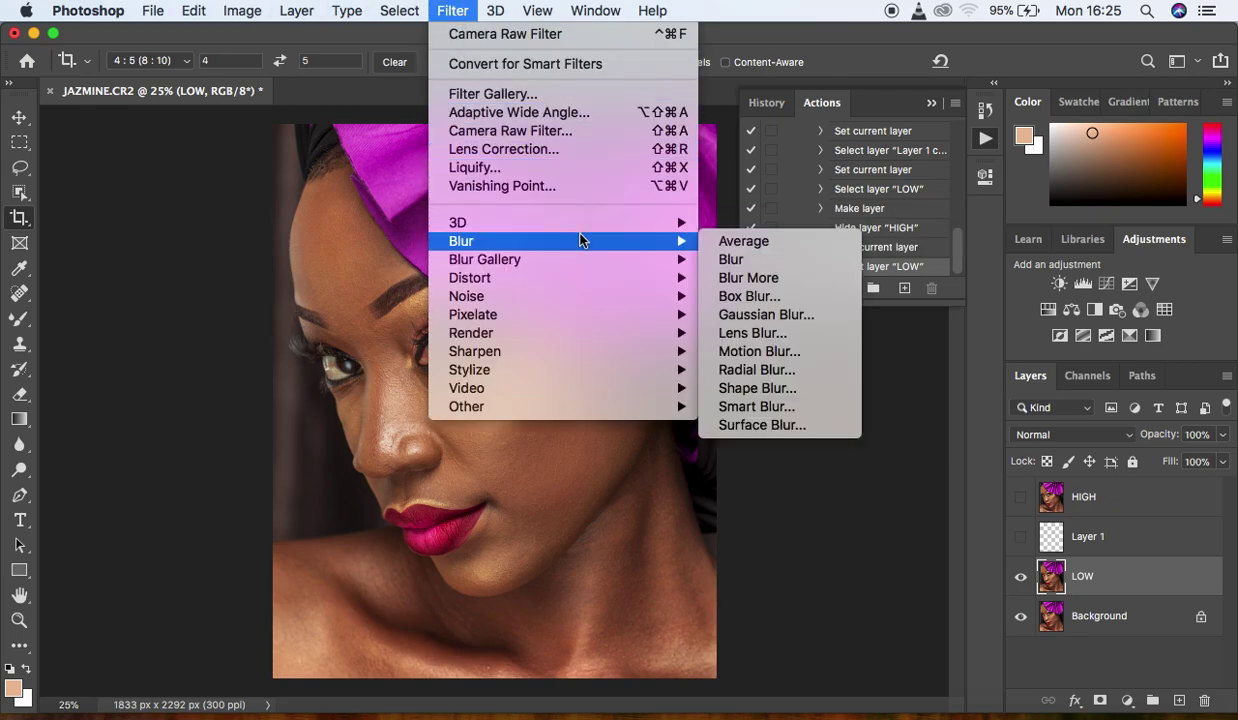
left_click(762, 315)
left_click_drag(871, 378, 810, 382)
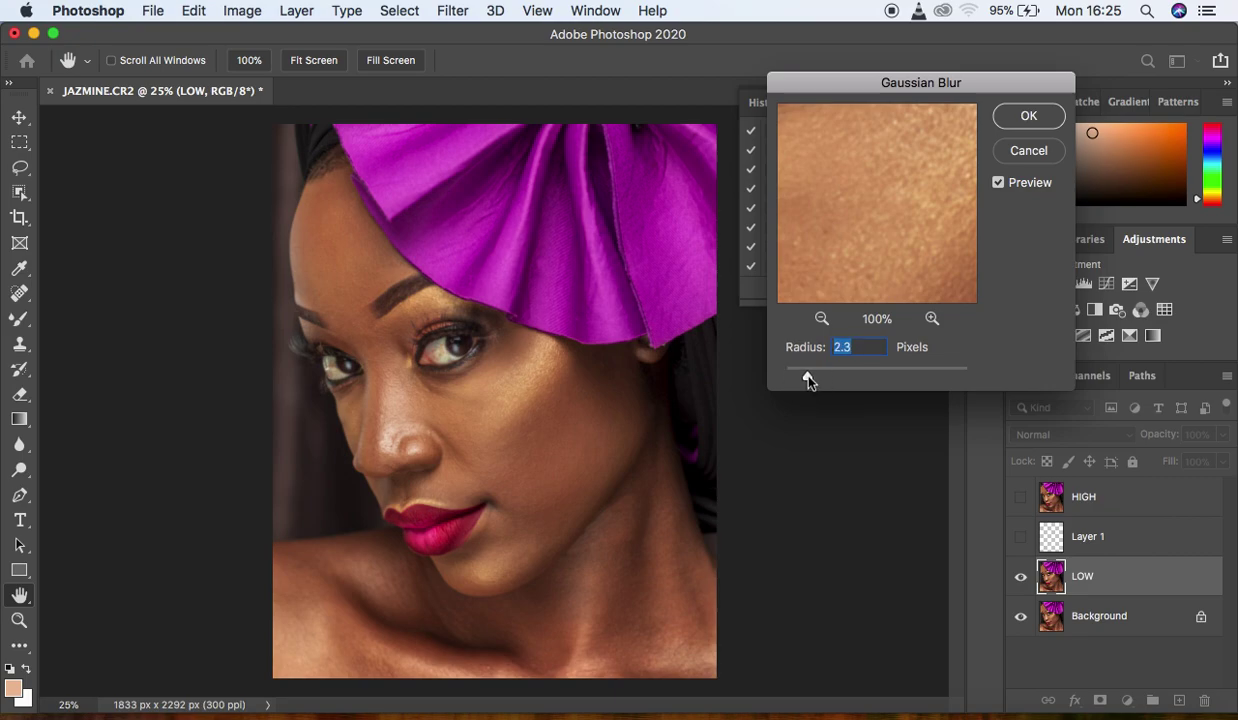
left_click(821, 318)
left_click(821, 318)
left_click(821, 318)
left_click_drag(817, 233, 862, 199)
mouse_move(828, 272)
left_mouse_down()
mouse_move(852, 262)
mouse_move(828, 250)
left_mouse_up()
left_click_drag(807, 376, 848, 379)
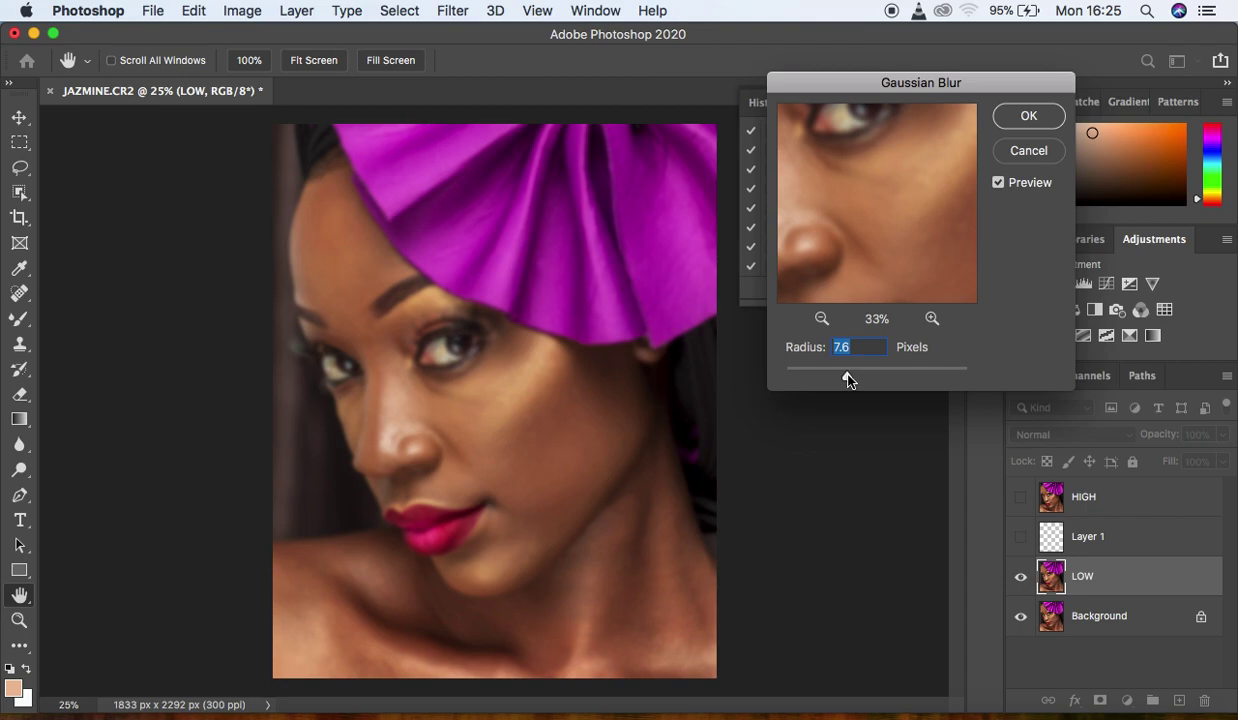
left_click_drag(846, 375, 849, 376)
left_click_drag(887, 268, 879, 197)
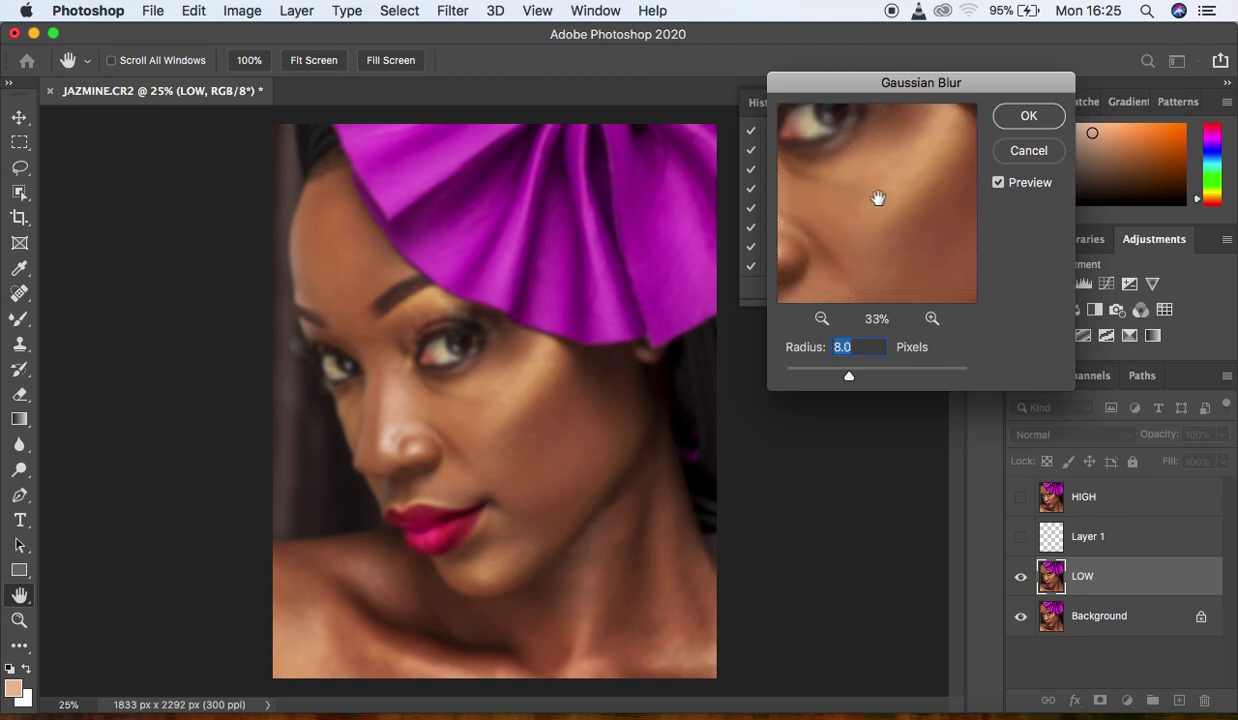
left_click(1027, 118)
Make the blank layer and the HIGH layer visible again
key("c")
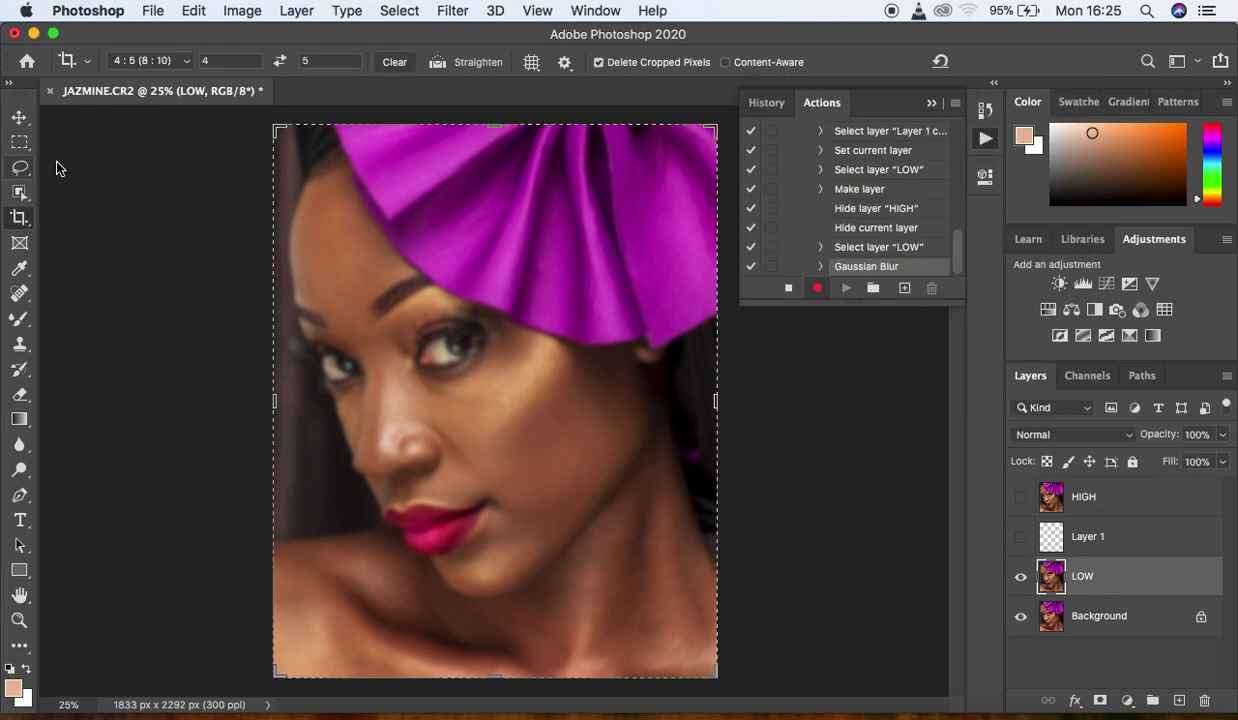
left_click(1020, 536)
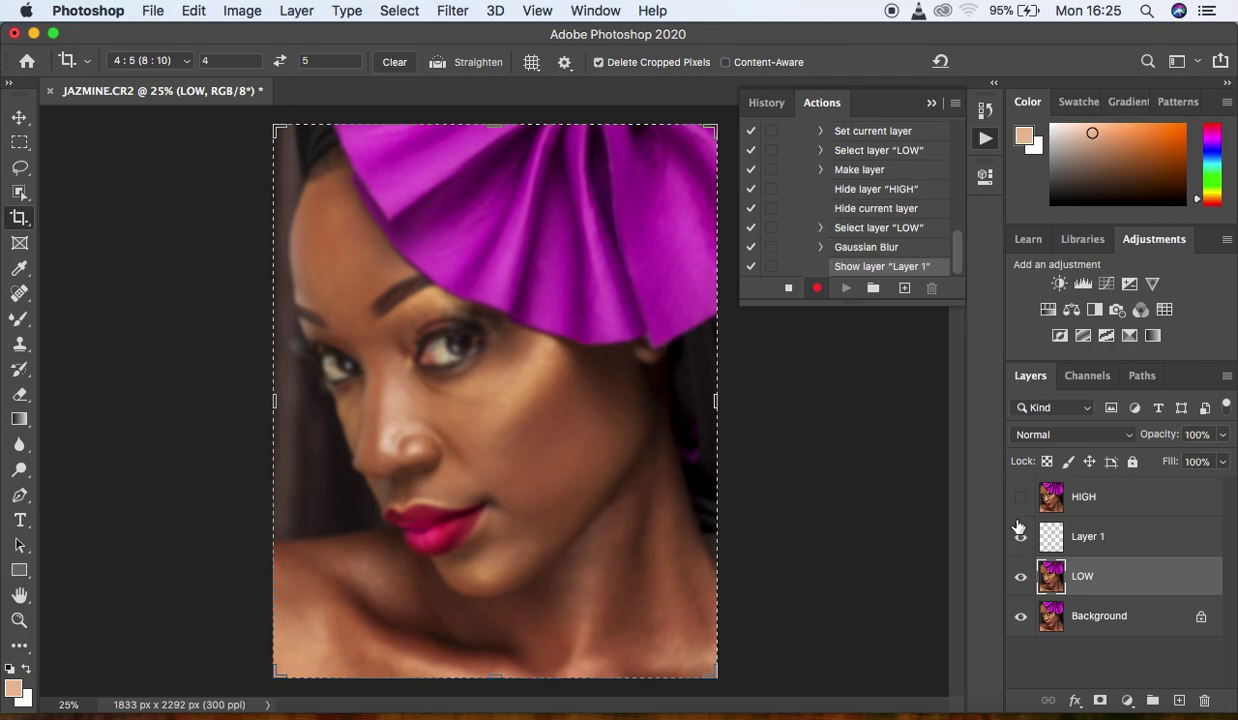
left_click(1020, 497)
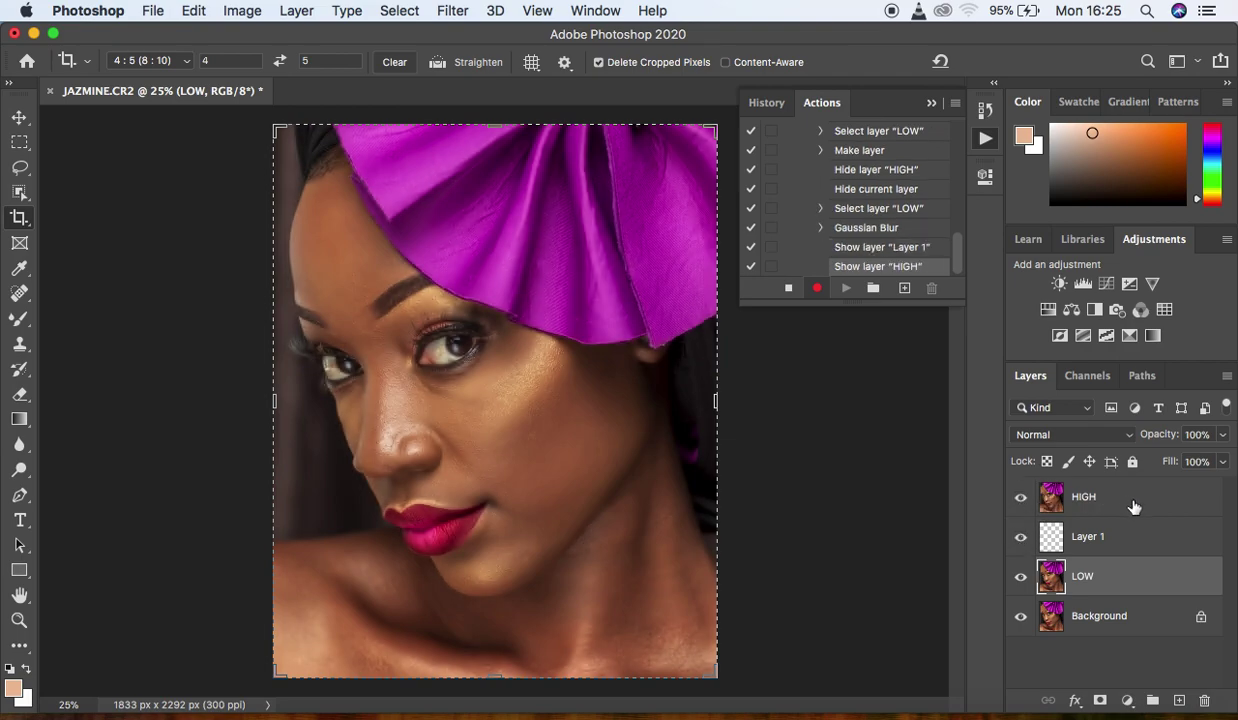
Run Apply Image on the HIGH layer with LOW as source layer, RGB channel, Subtract blending, scale 2 and offset 128
left_click(1100, 495)
left_click(19, 167)
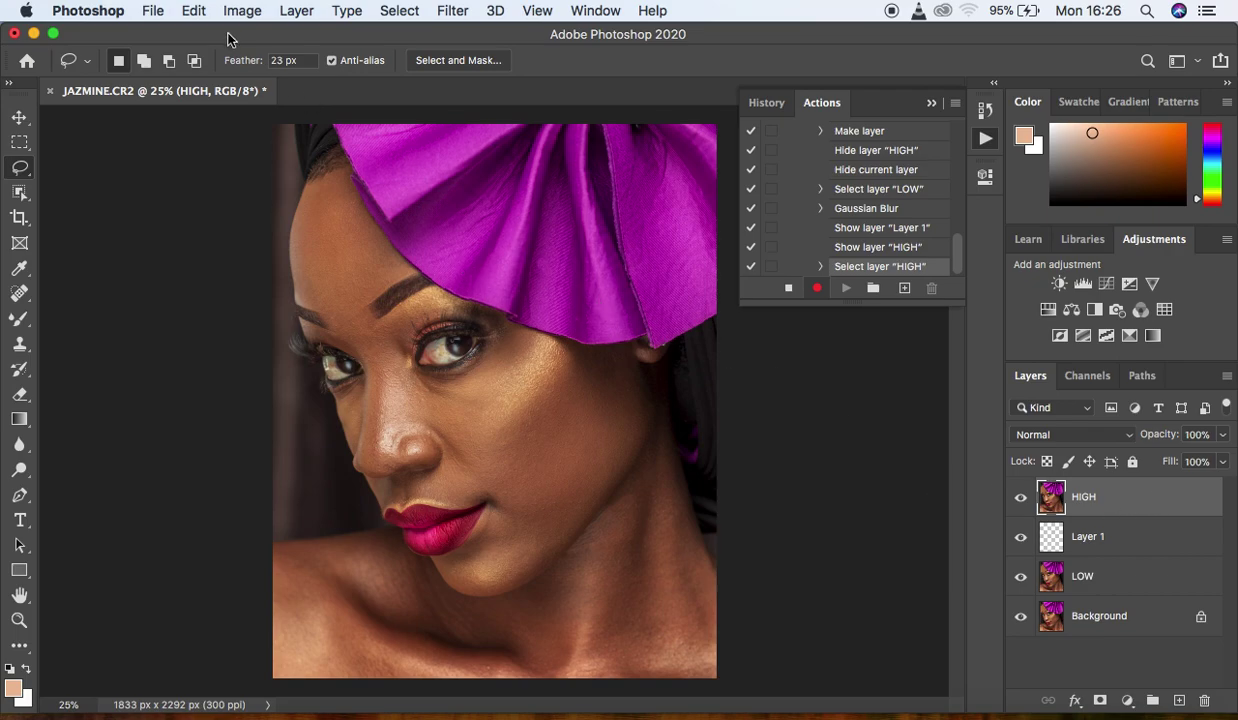
left_click(242, 11)
mouse_move(284, 203)
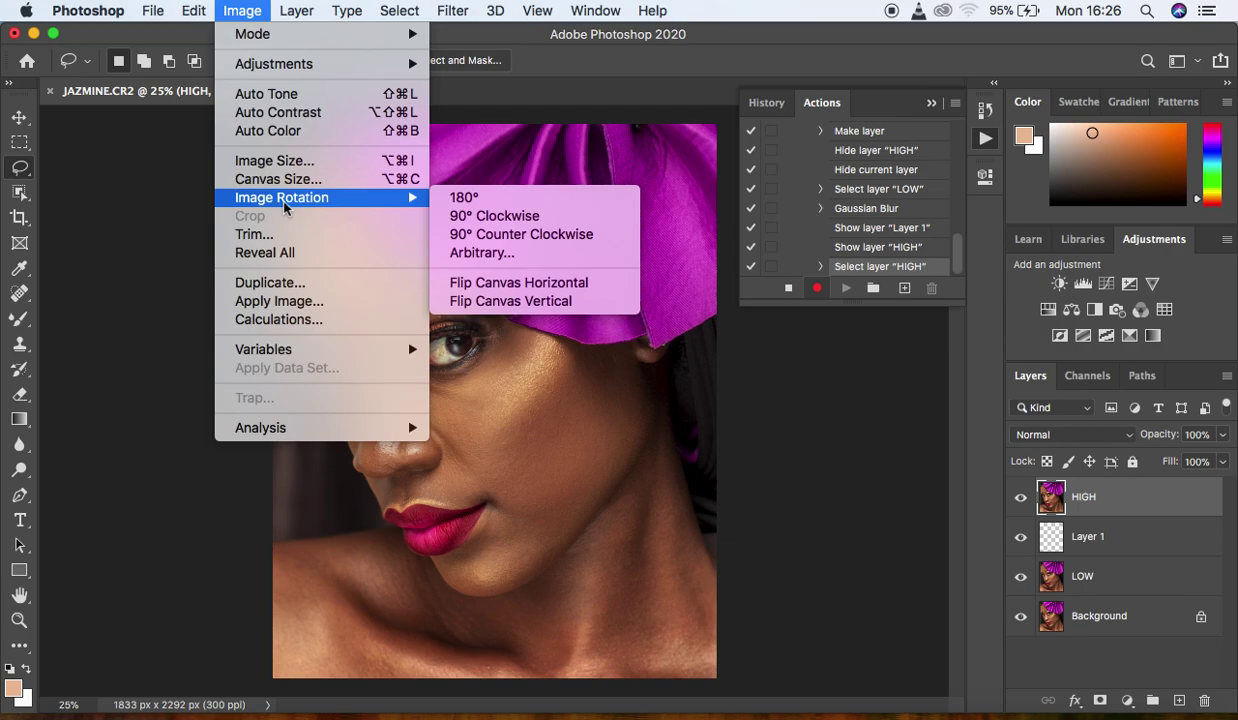
left_click(279, 301)
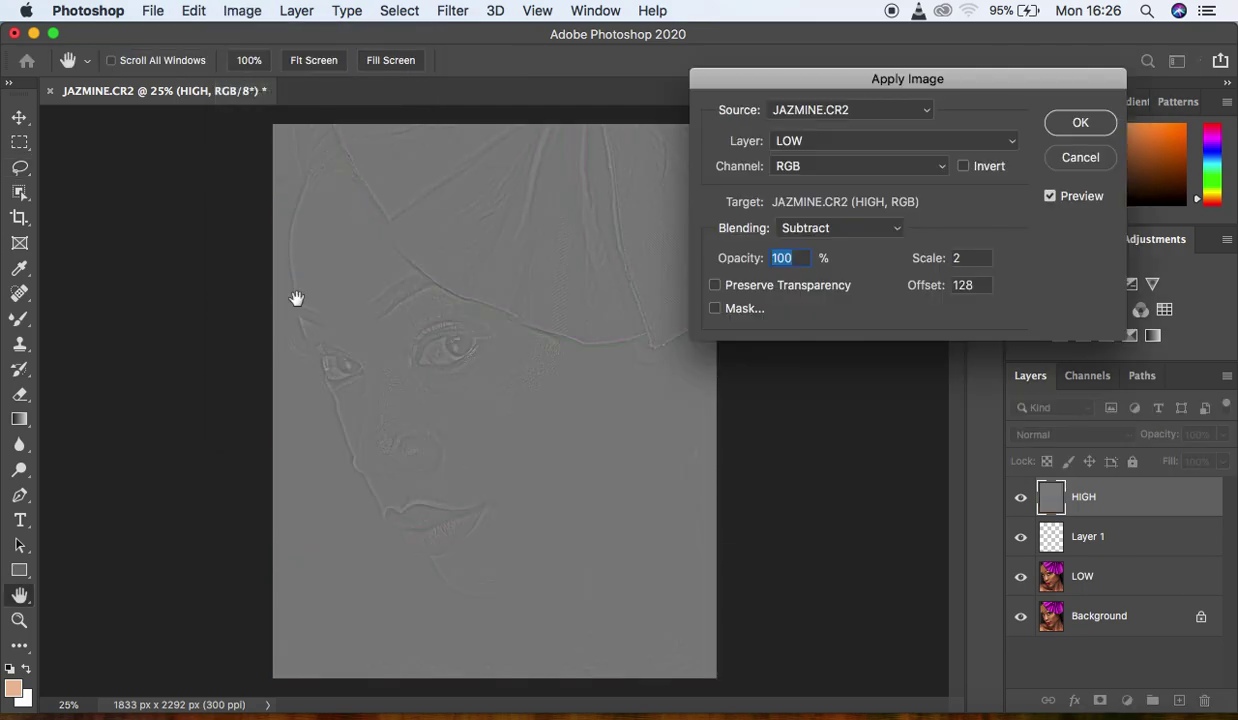
left_click(824, 147)
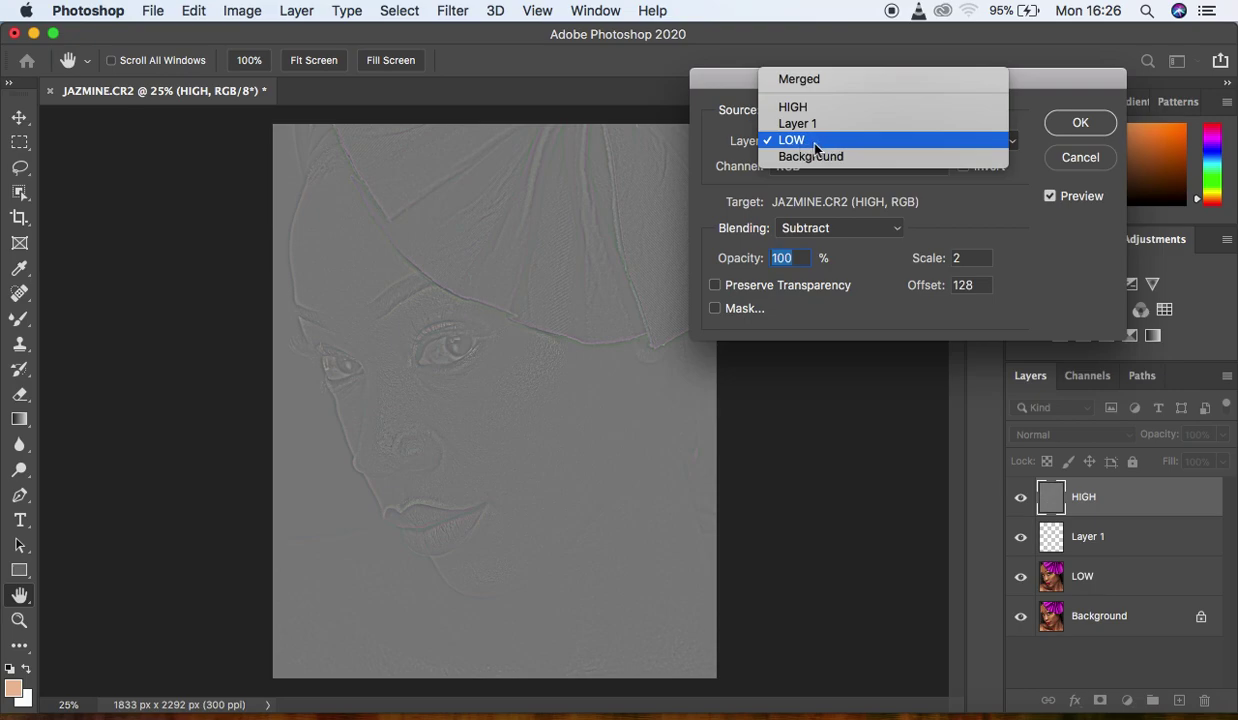
left_click(815, 148)
left_click(813, 147)
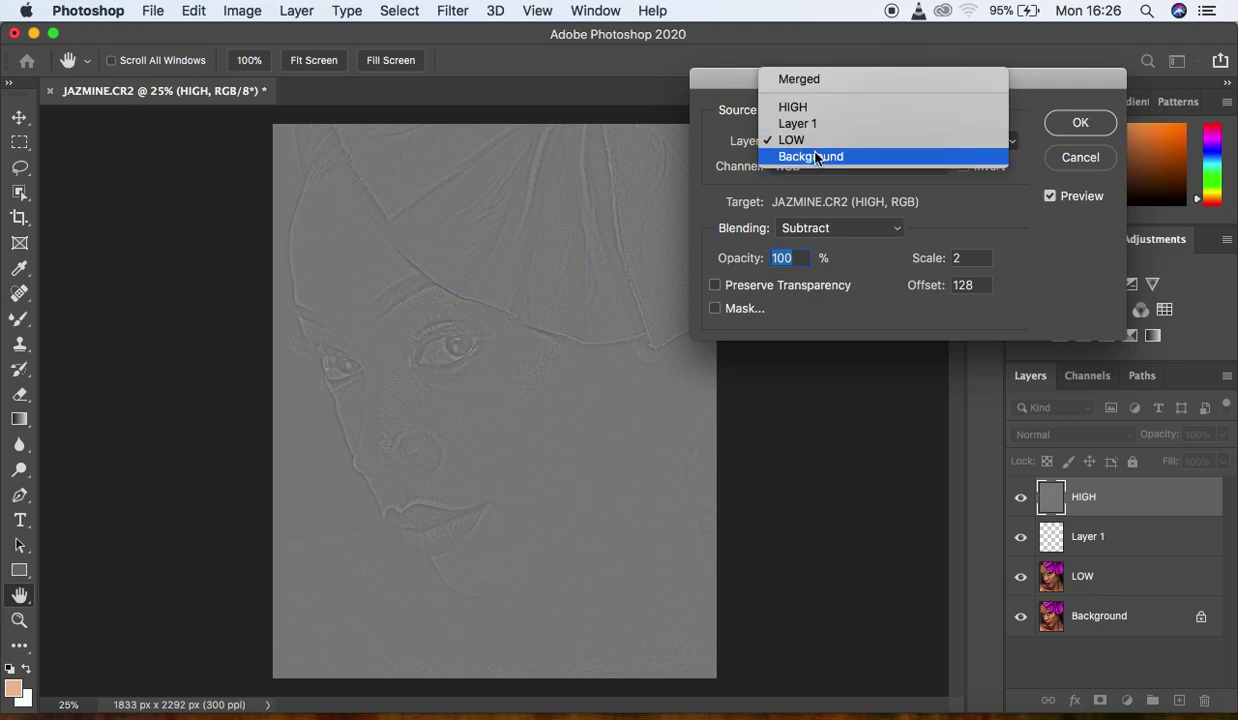
left_click(813, 147)
left_click(859, 229)
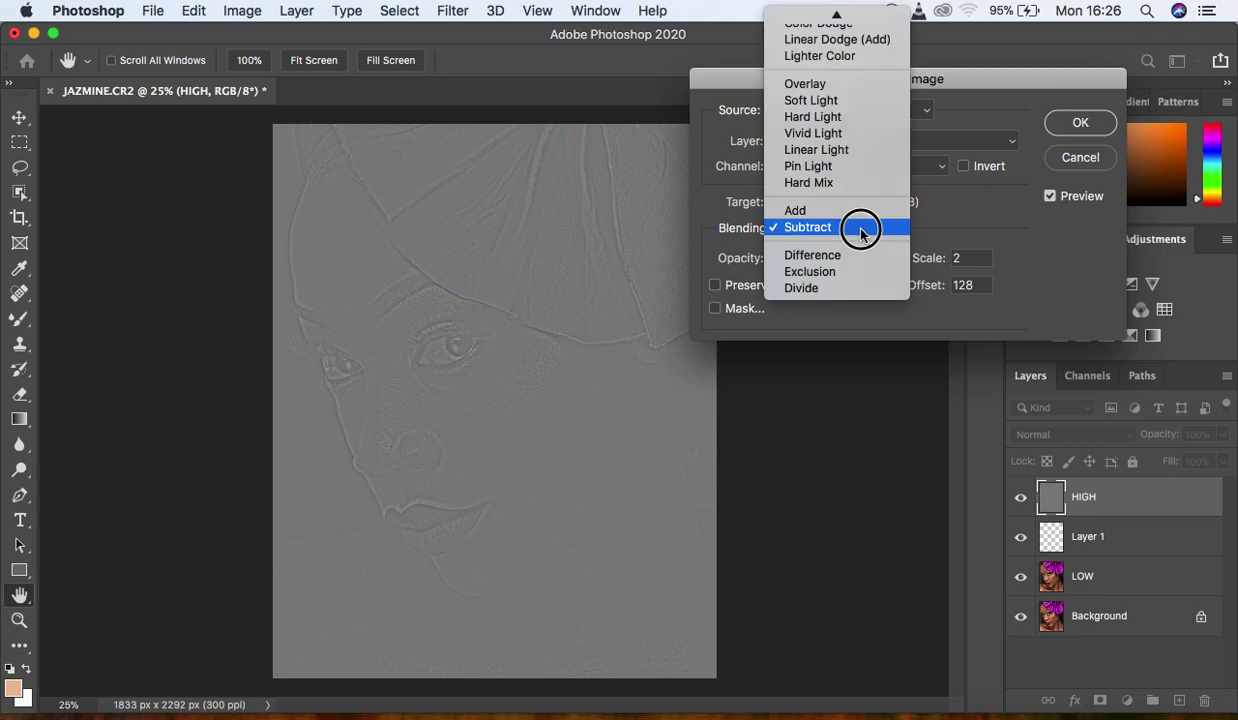
left_click(837, 230)
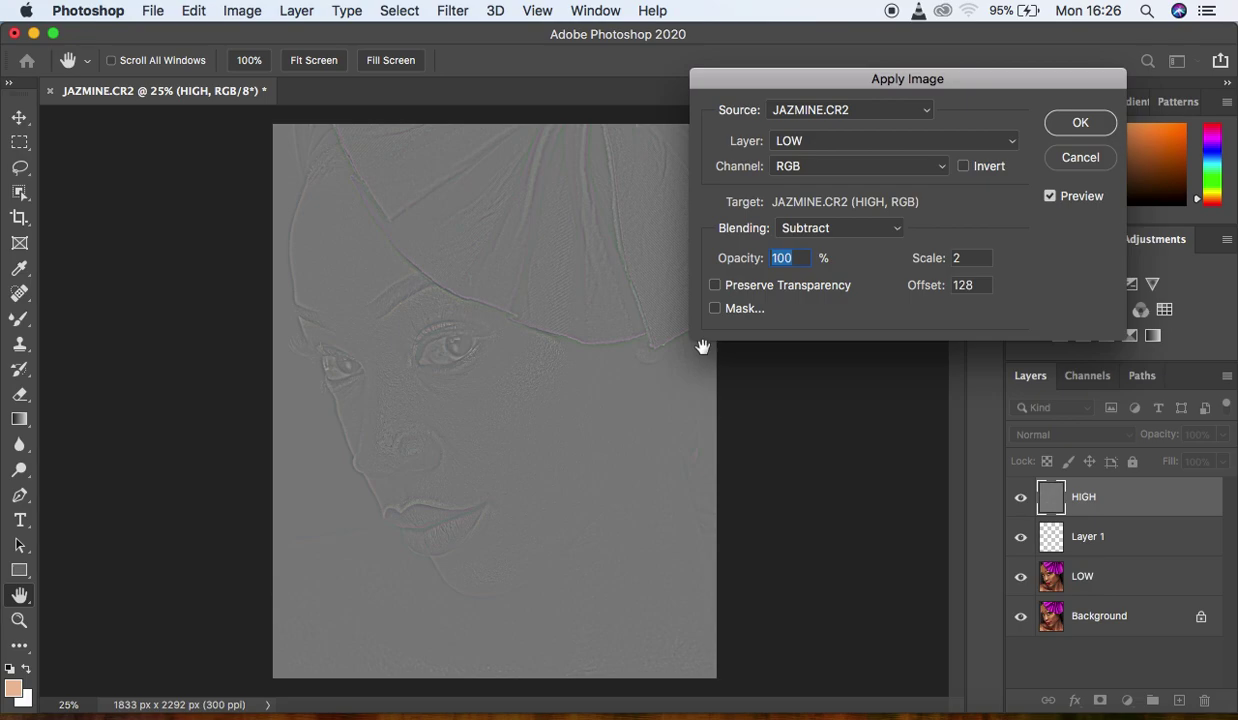
left_click(1078, 123)
Set the HIGH layer's blend mode to Linear Light
left_click(1072, 434)
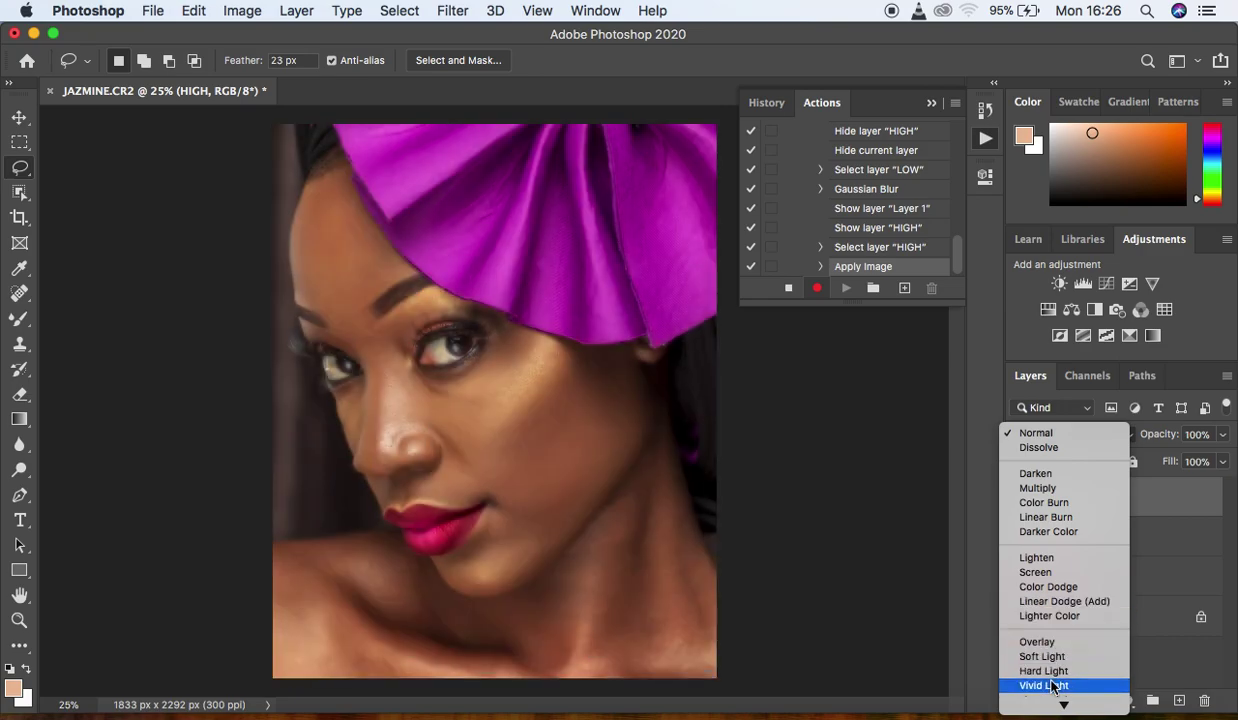
mouse_move(1063, 700)
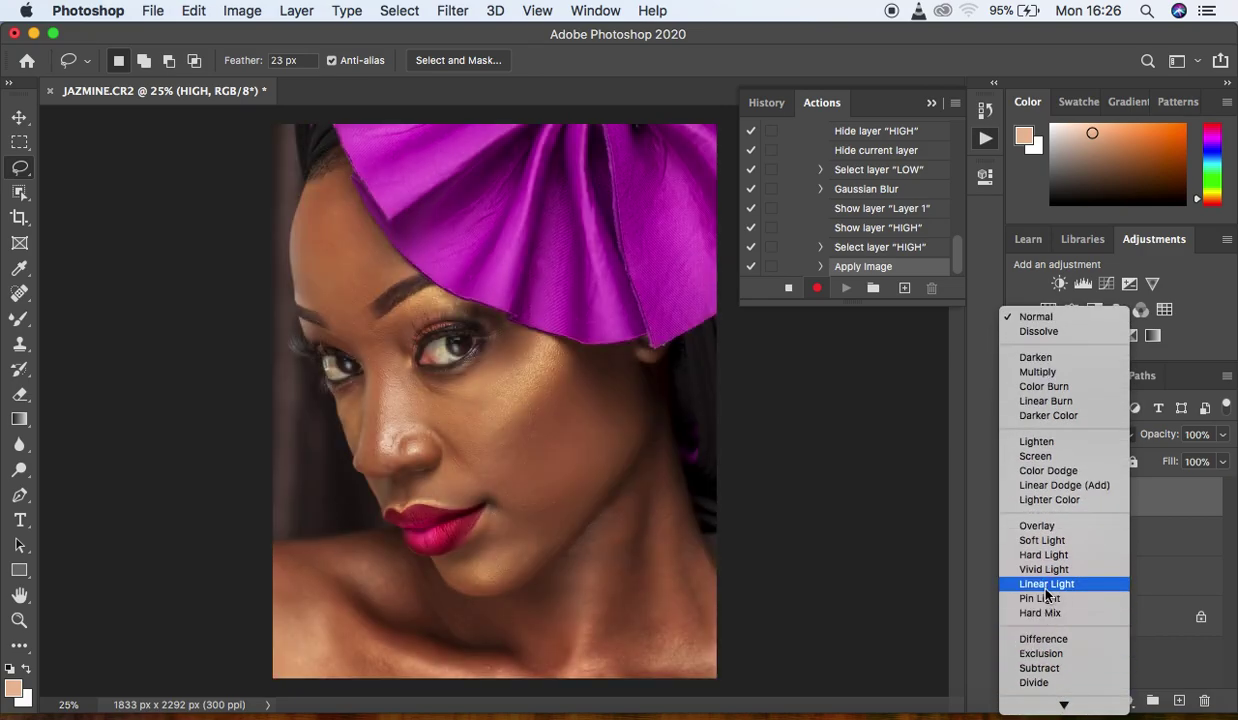
left_click(1046, 584)
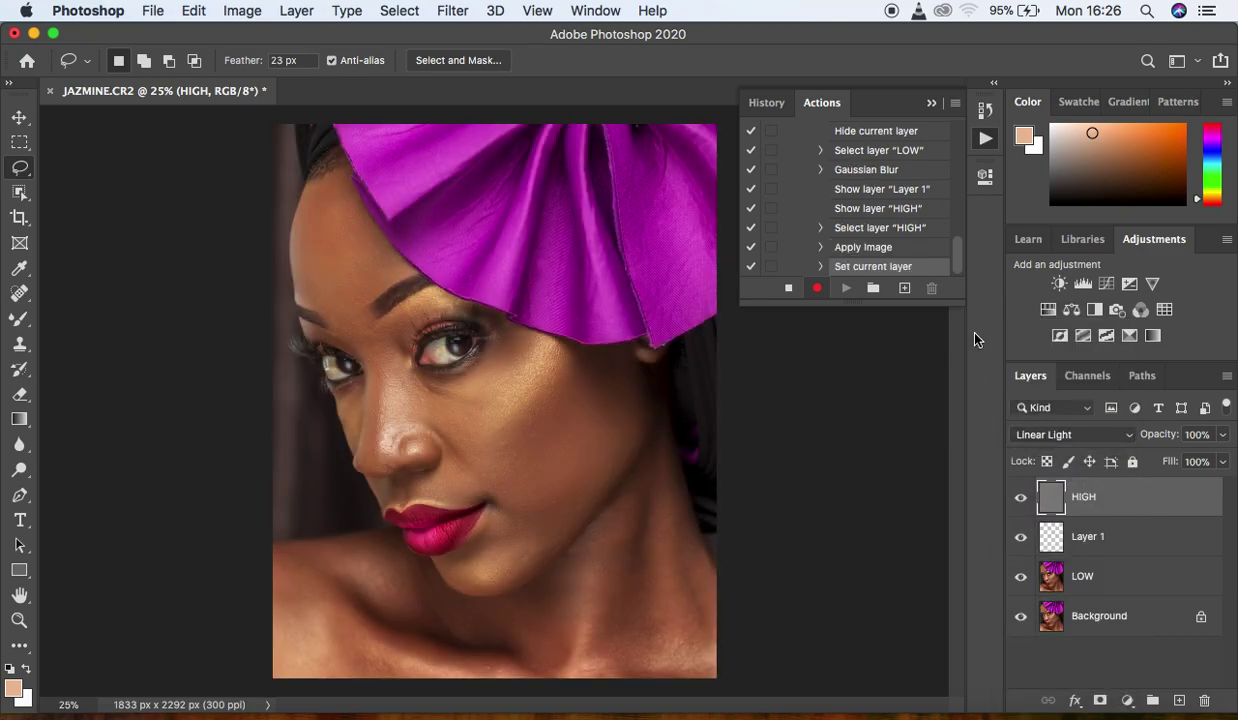
Enable the dialog pause for the recorded Gaussian Blur step so its radius can be chosen at playback
left_click_drag(956, 265, 957, 262)
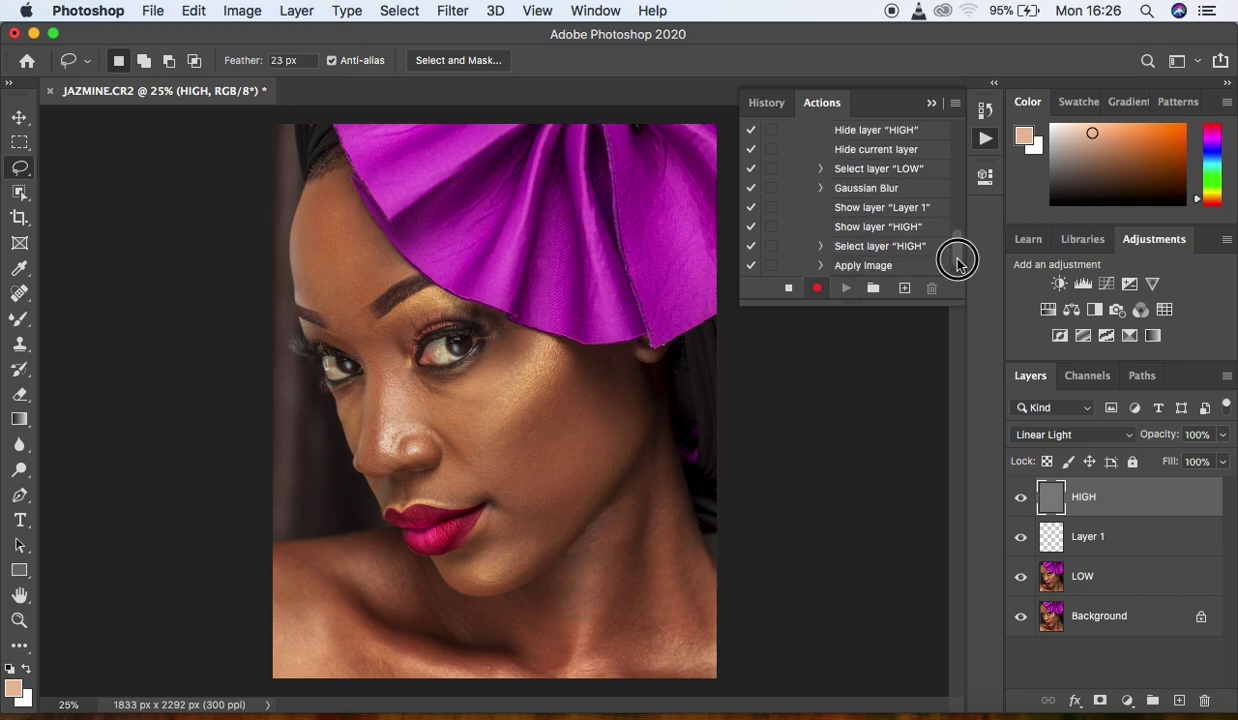
left_click(772, 190)
left_click_drag(954, 245, 957, 267)
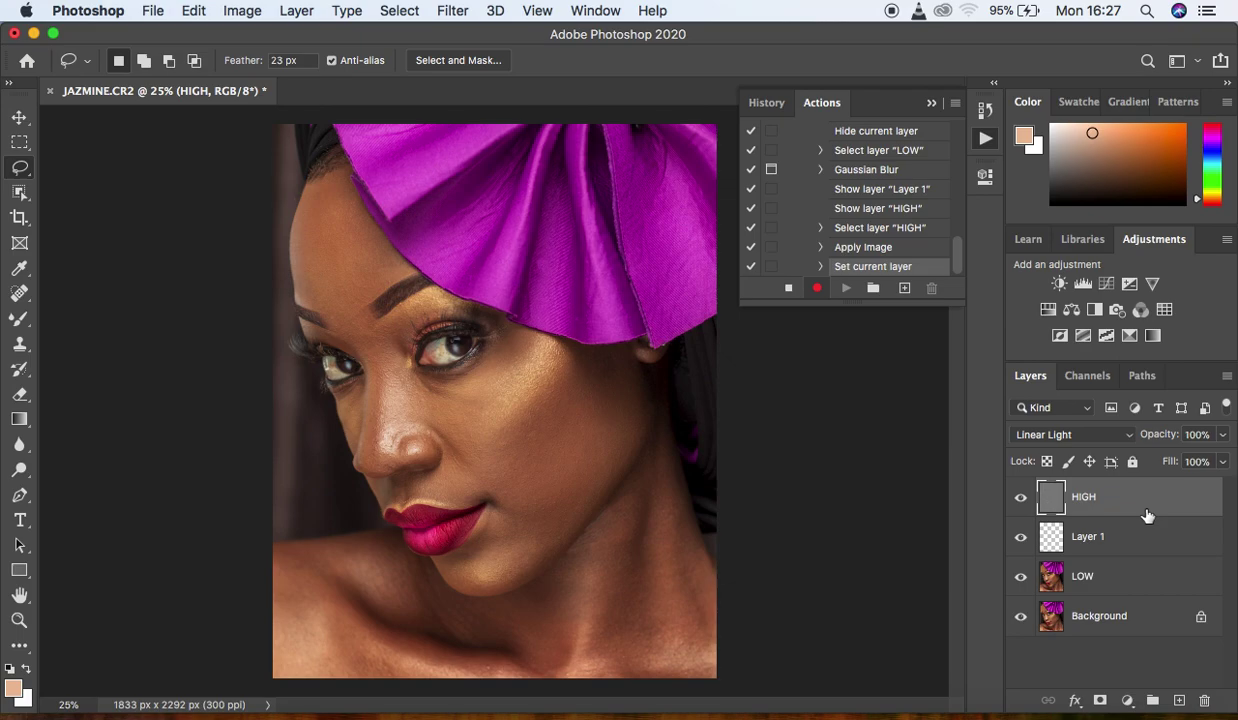
Group the HIGH, Layer 1 and LOW layers together and expand the new group
left_click(1163, 578, "shift")
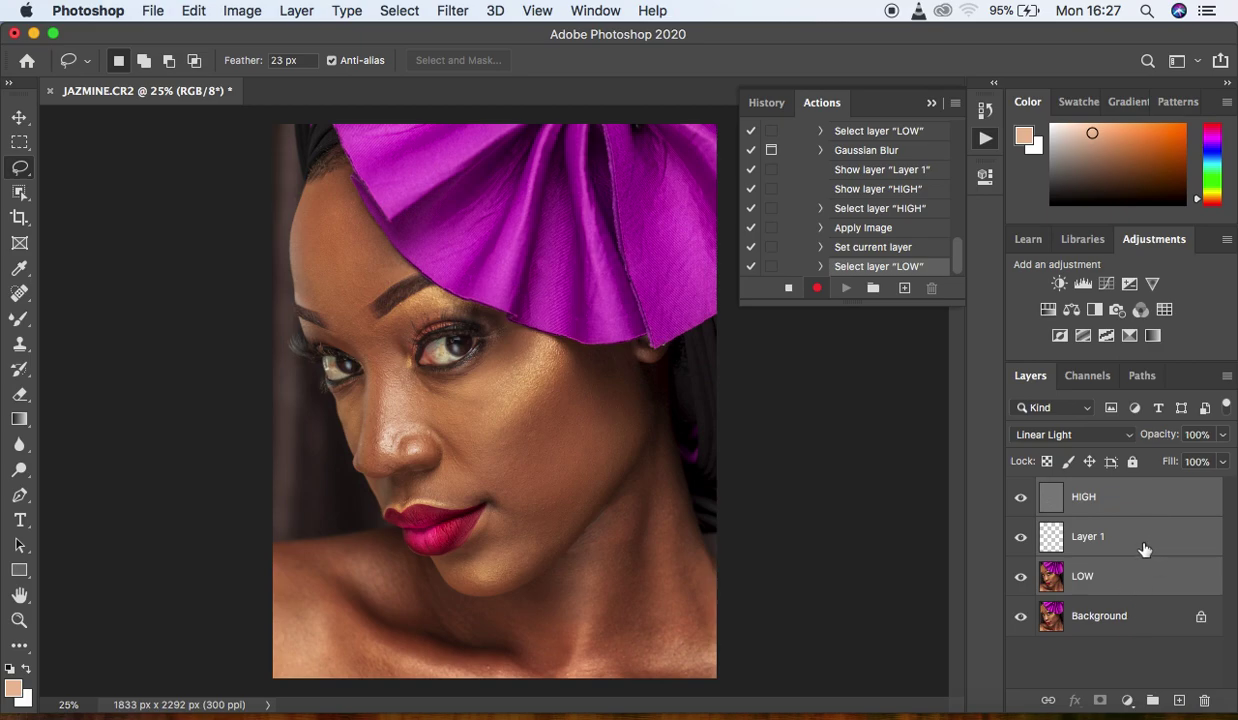
key("super+g")
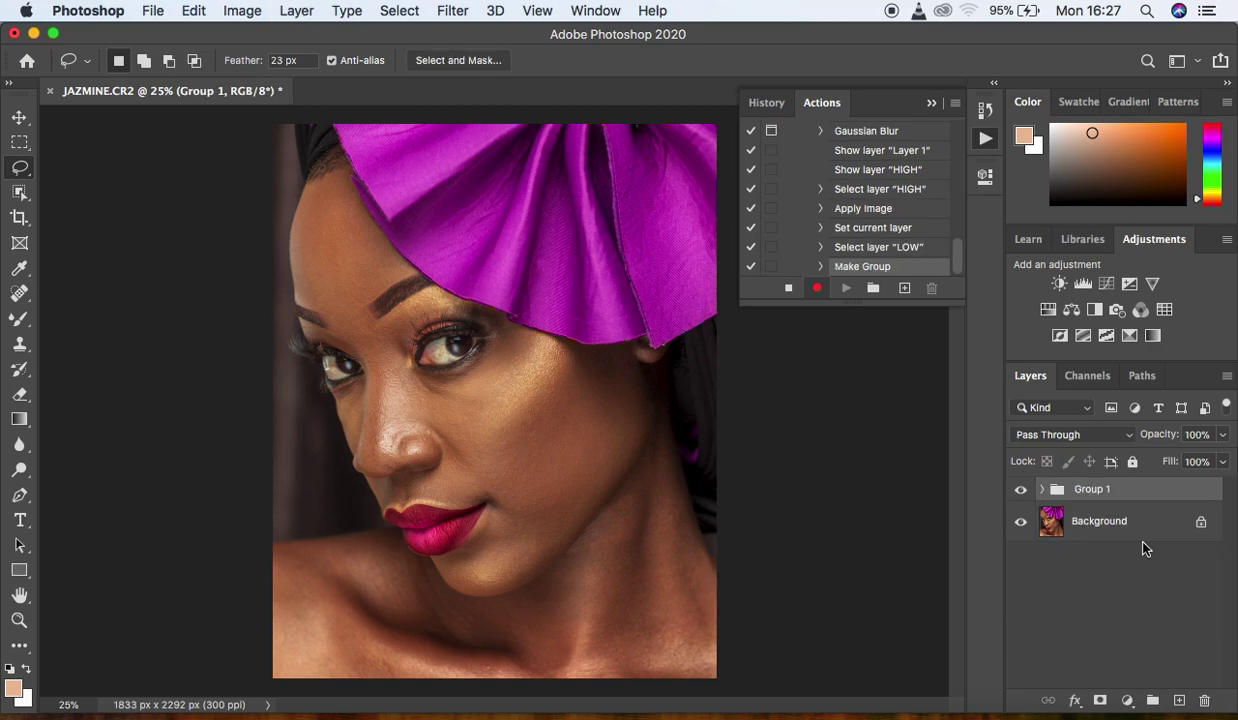
left_click(1043, 489)
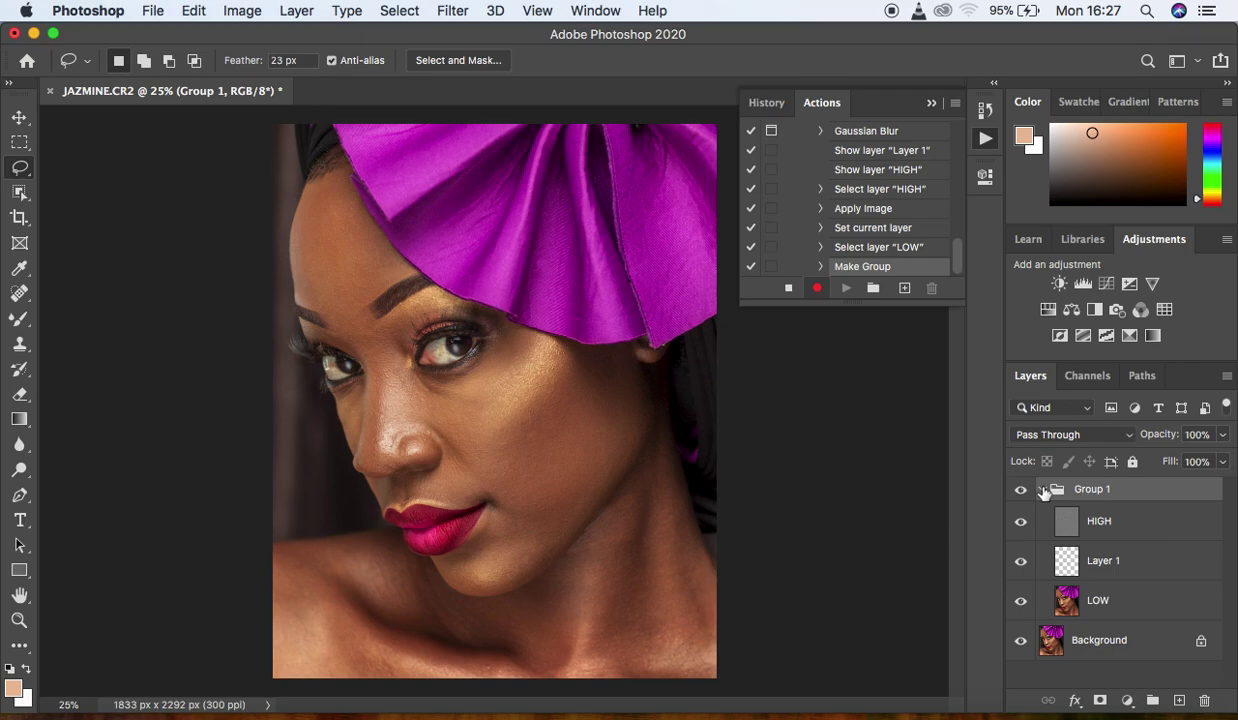
Add a Black & White adjustment layer directly above HIGH inside the group and set its Reds to -15
left_click(1152, 530)
left_click(1127, 700)
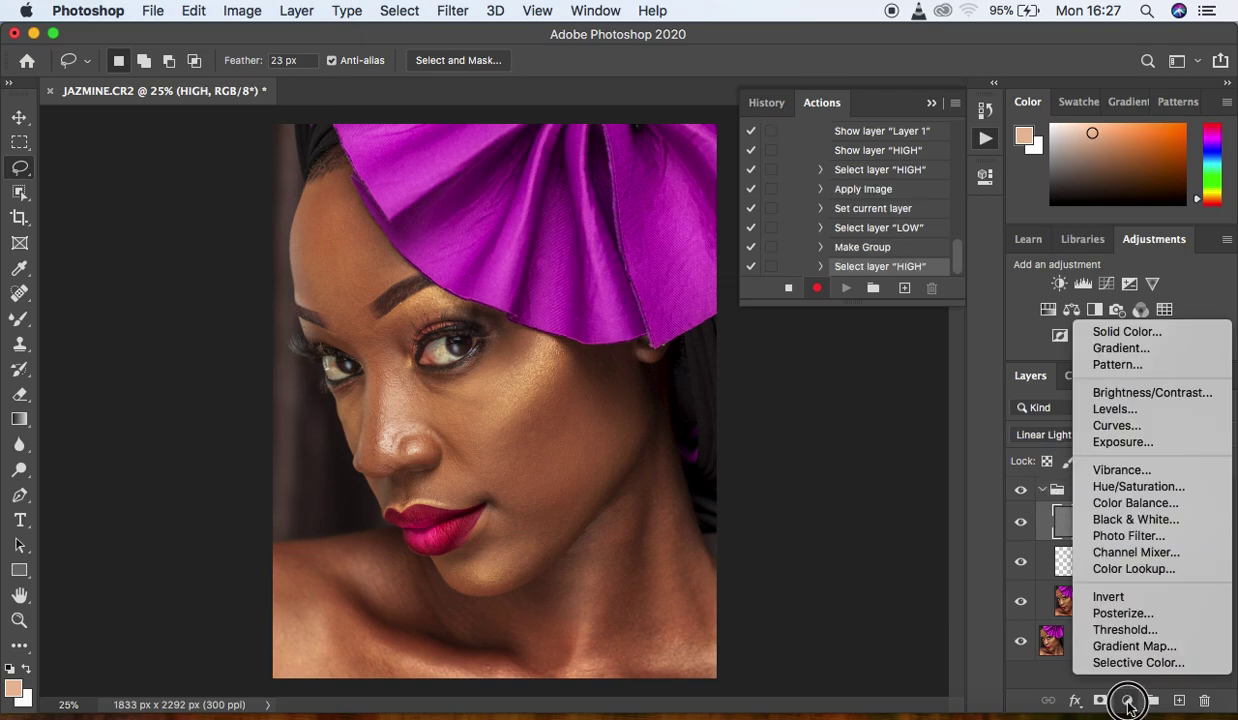
left_click(1098, 517)
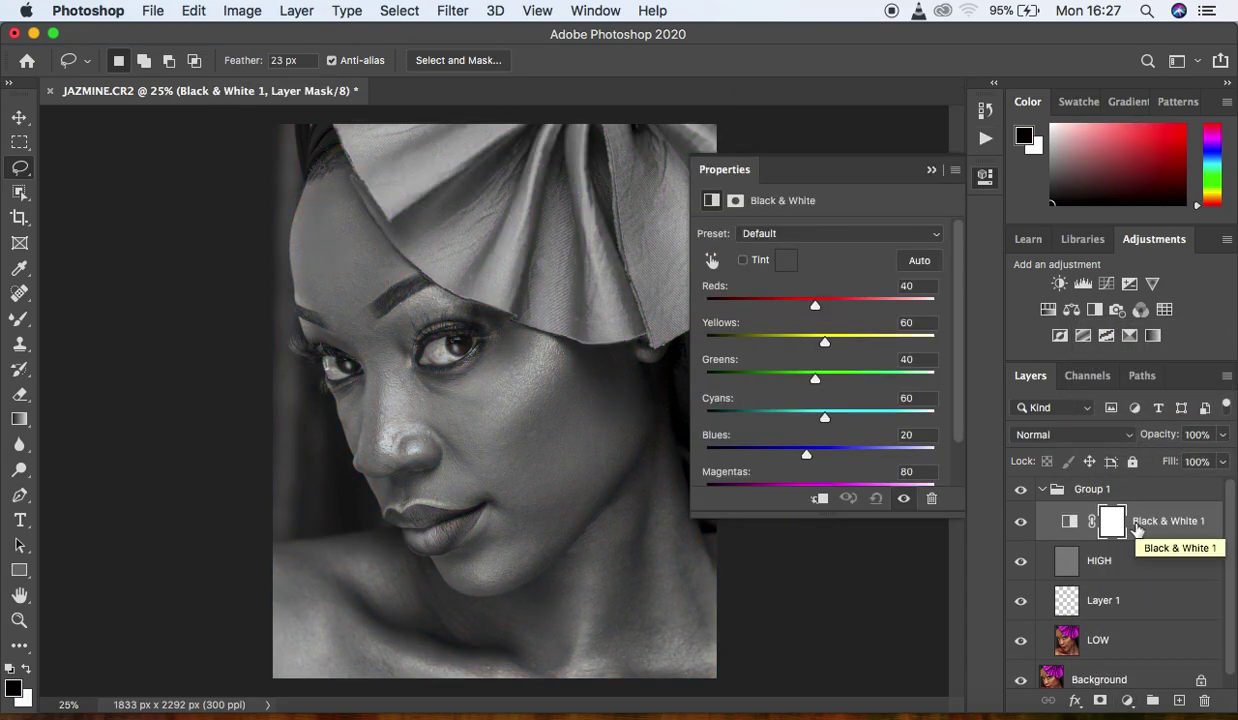
left_click_drag(815, 305, 790, 310)
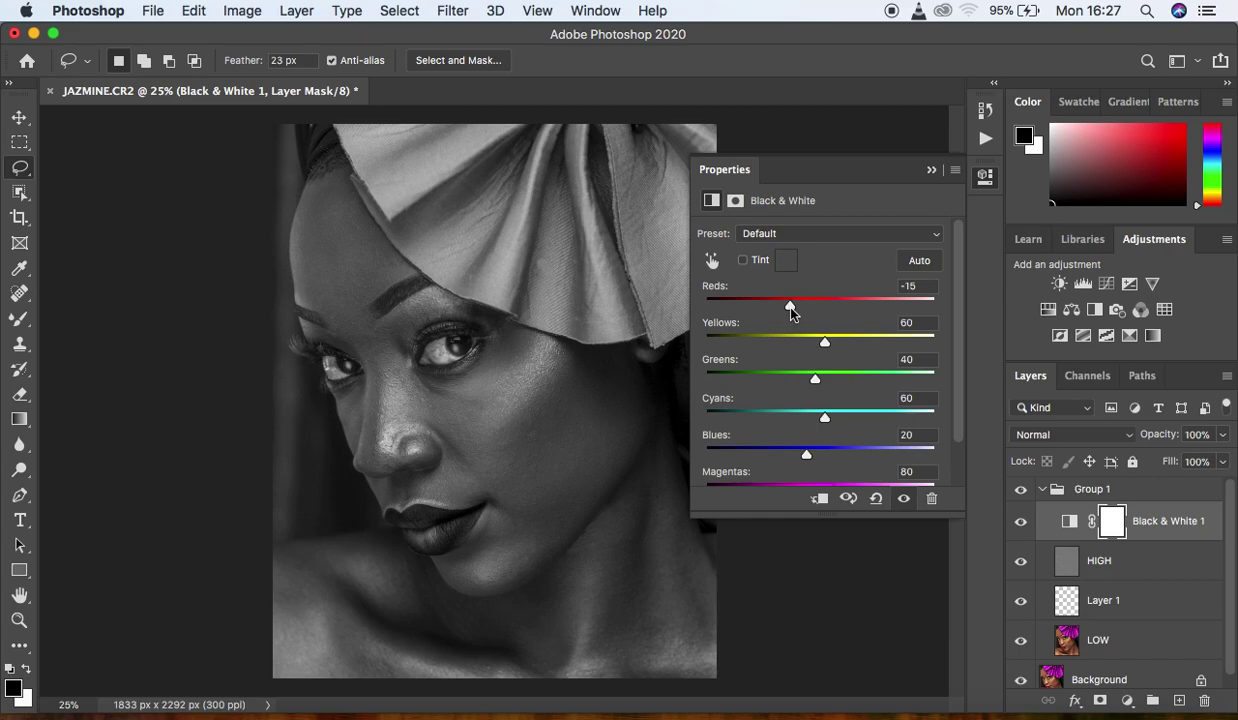
left_click(931, 170)
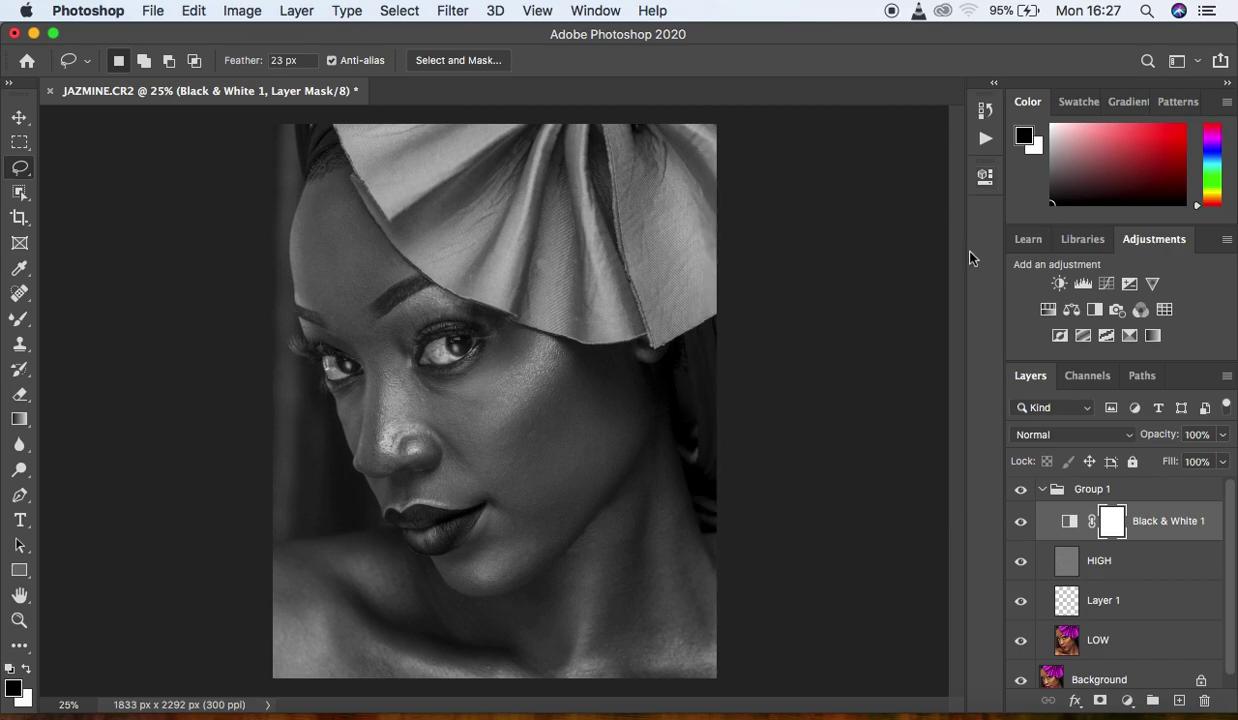
Rename the layer group as freq sep
left_click(1094, 489)
double_click(1090, 489)
type("freq")
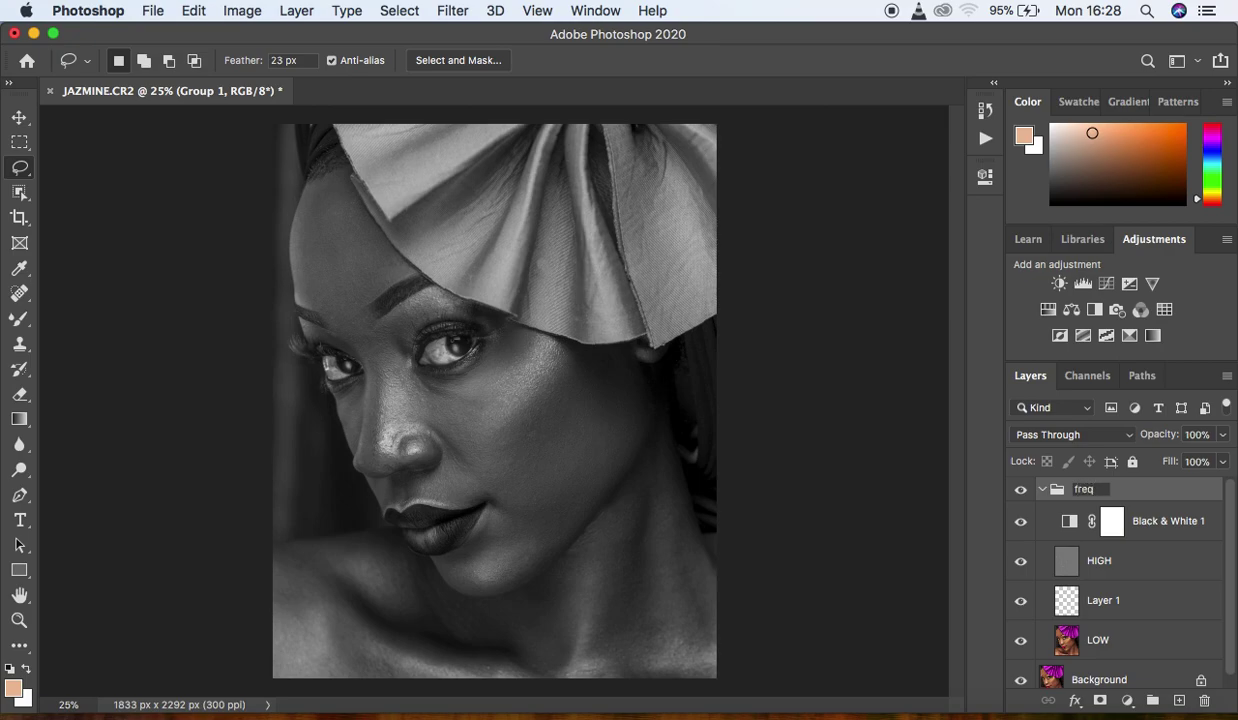
type(" sep")
key("Return")
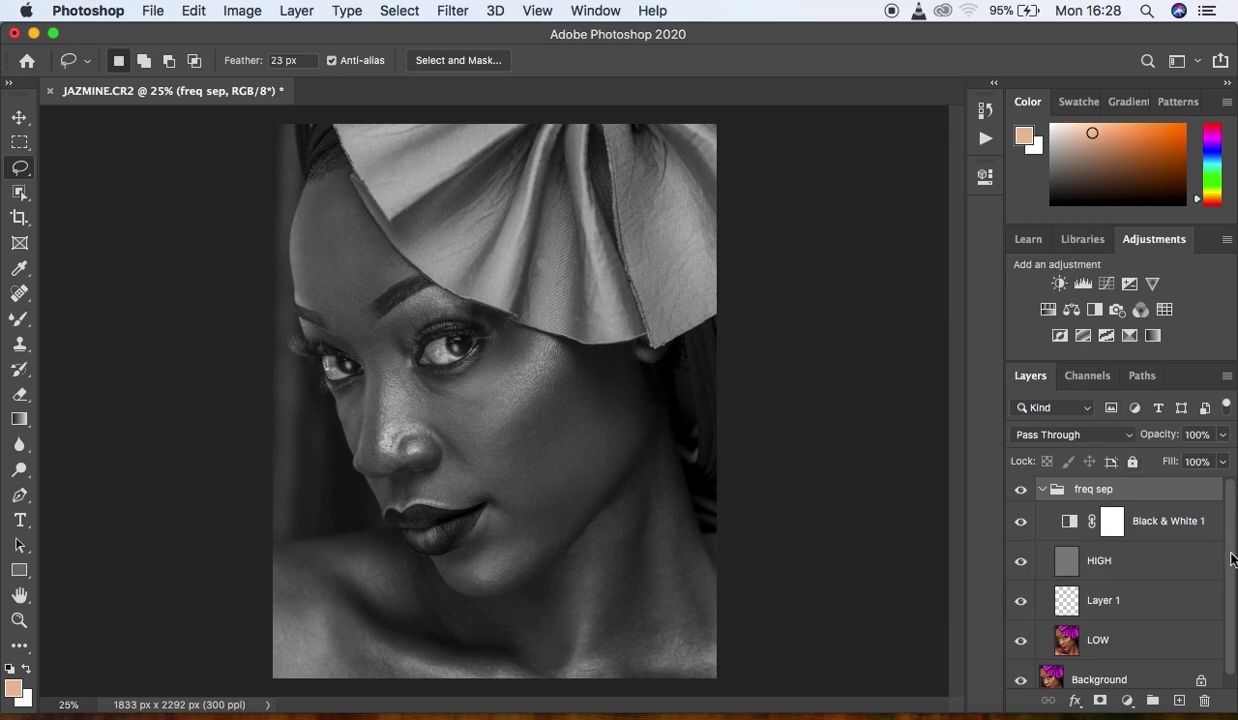
Make LOW the active layer as the action's final step and stop the recording
left_click(1150, 644)
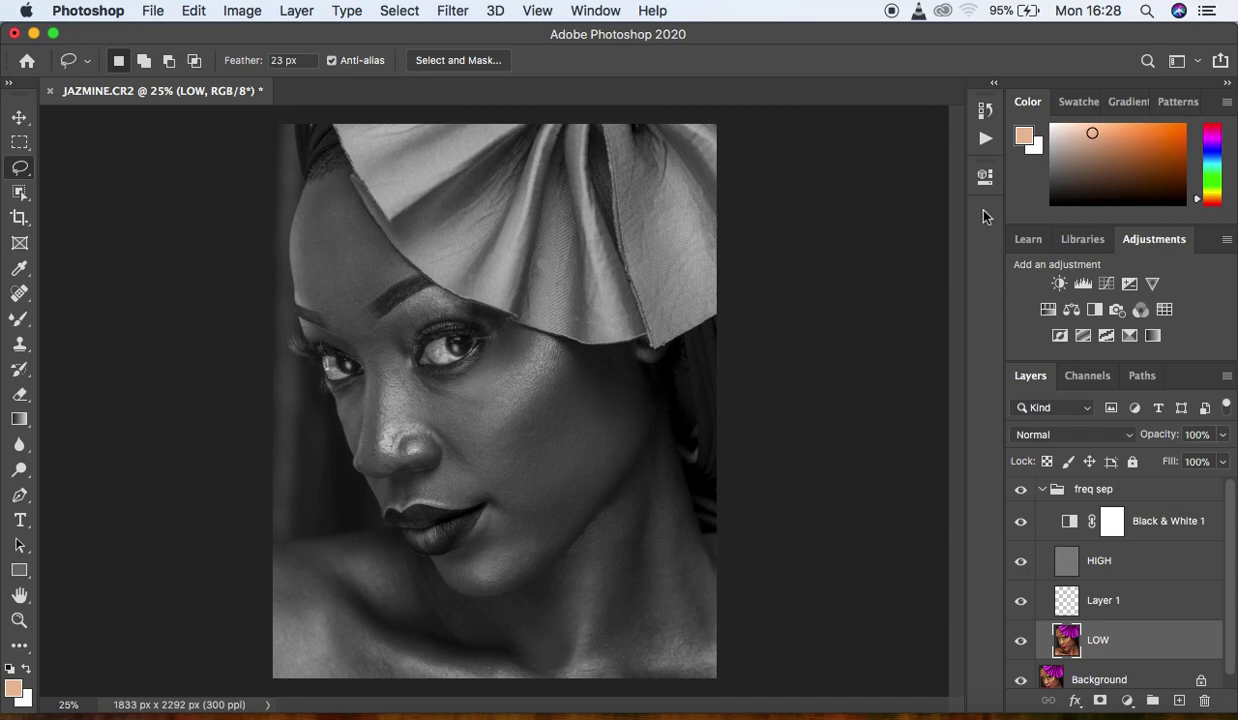
left_click(985, 109)
left_click(821, 103)
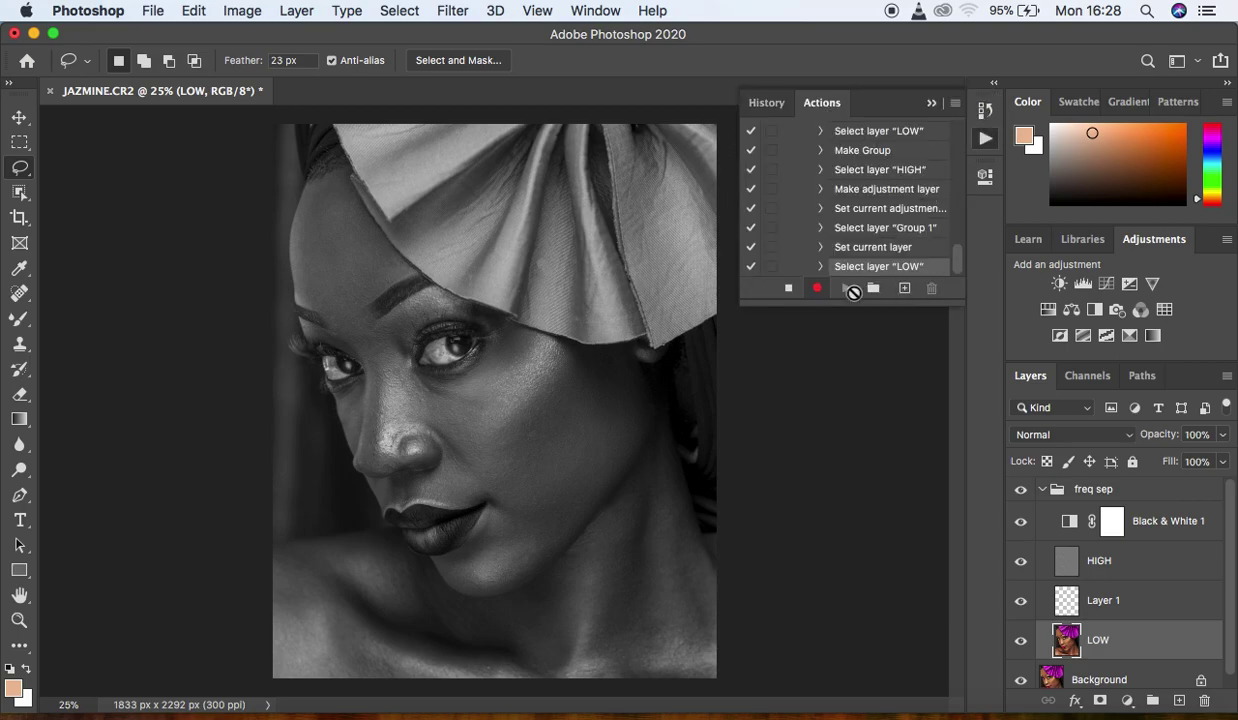
left_click(787, 294)
Collapse the 8 BIT action's list of steps and delete the freq sep group with its contents
left_click_drag(957, 265, 955, 187)
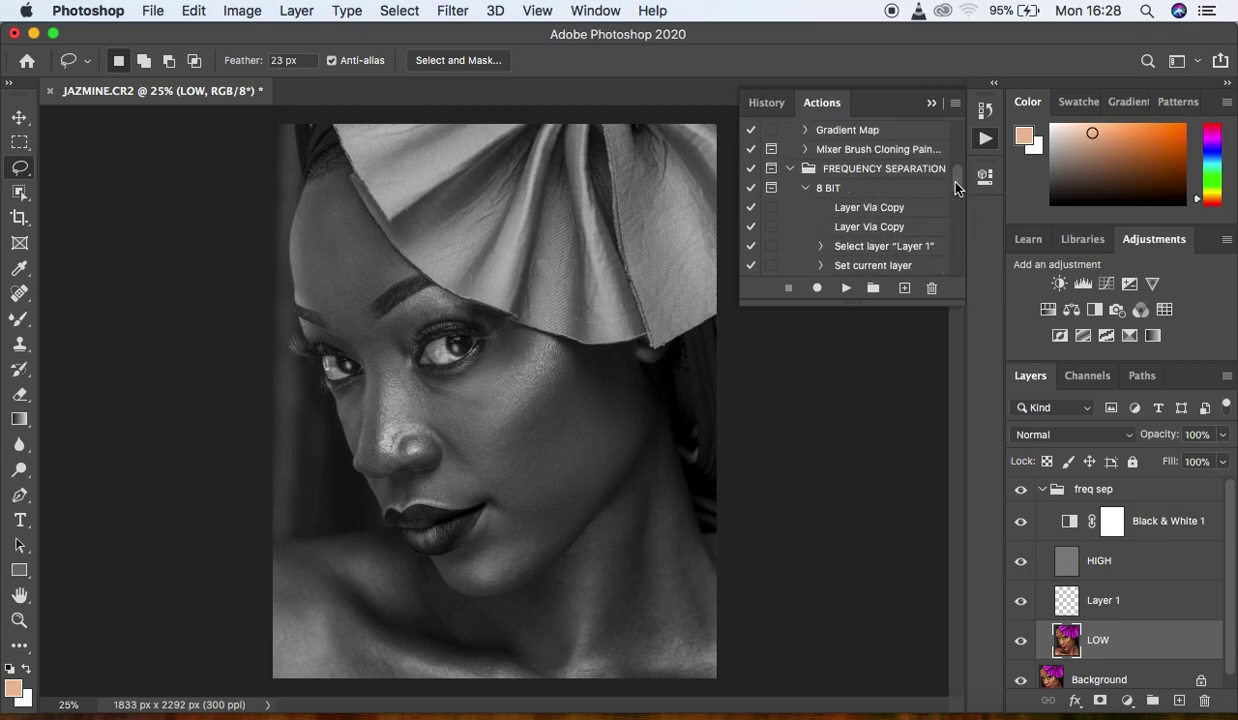
left_click(805, 188)
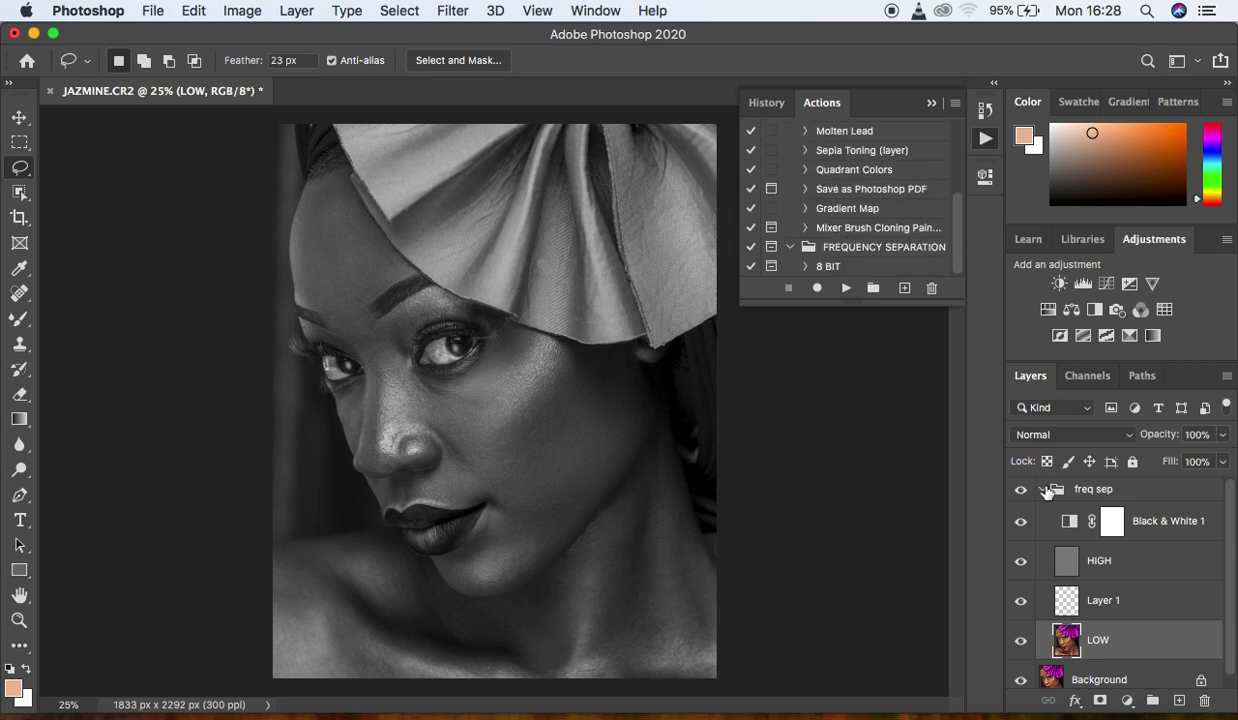
left_click_drag(1110, 489, 1206, 702)
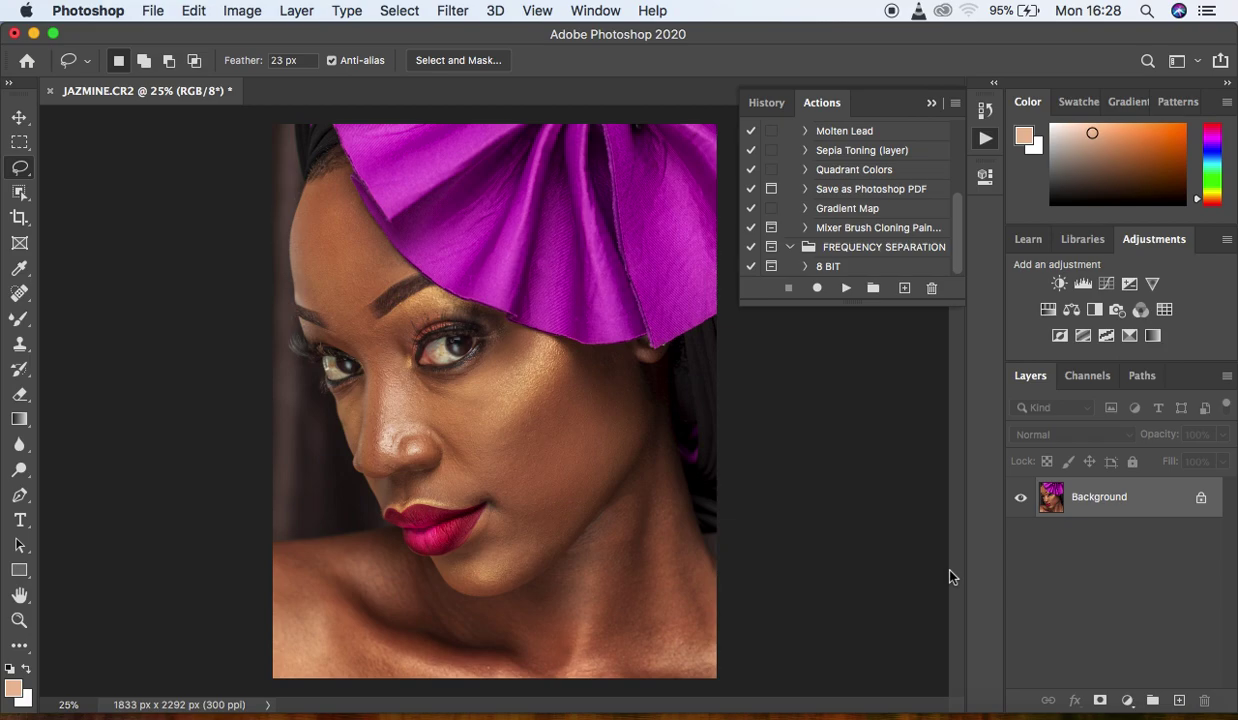
Test the 8 BIT action with a Gaussian Blur radius of 10 pixels and delete the freq sep group it builds
left_click(860, 268)
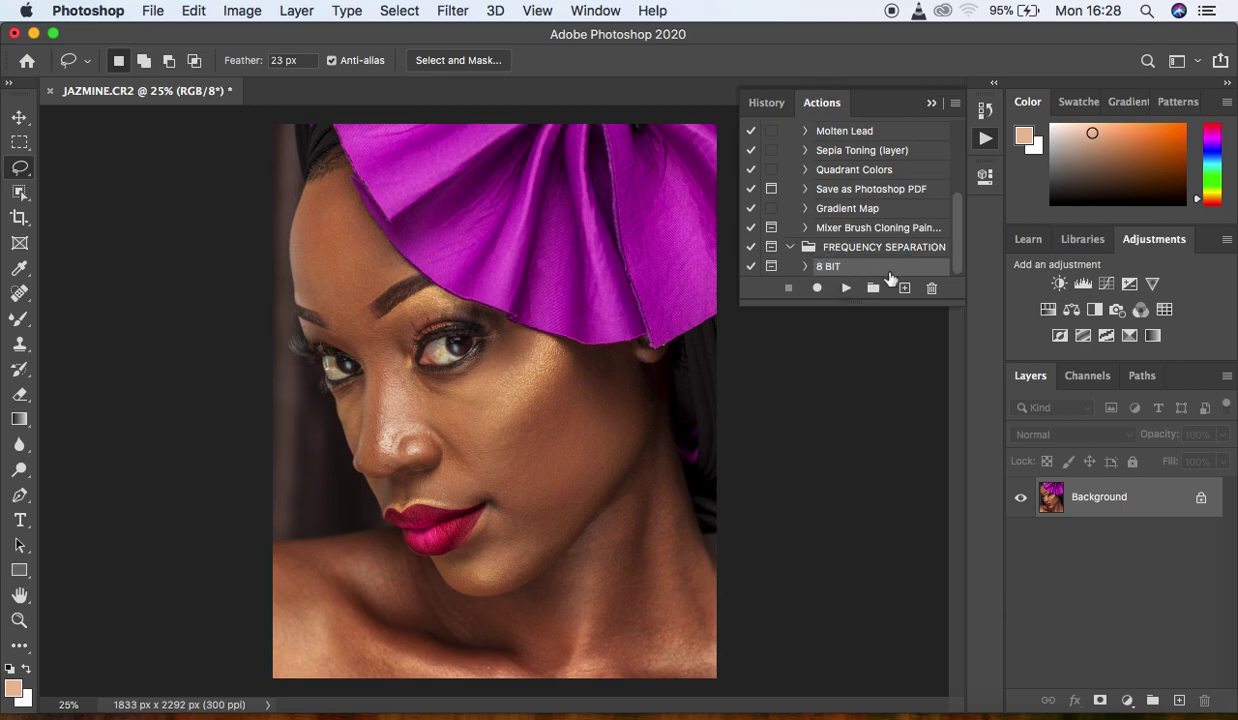
left_click(847, 289)
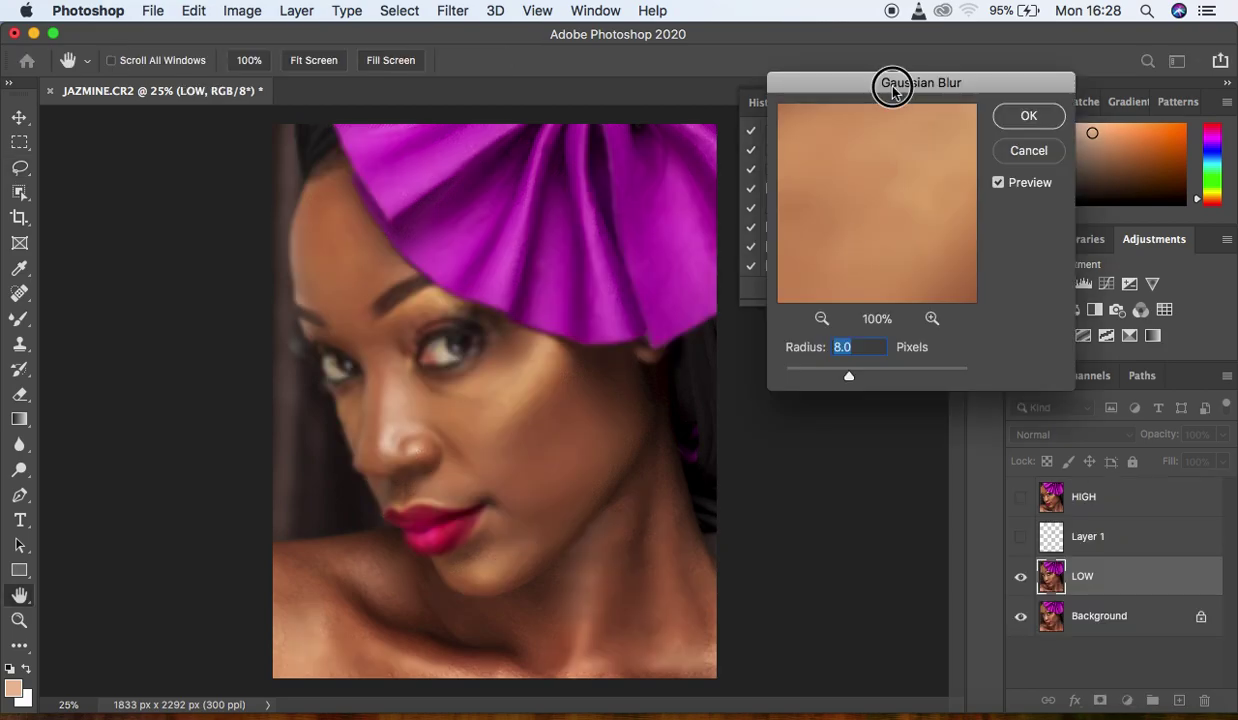
left_click_drag(884, 84, 873, 84)
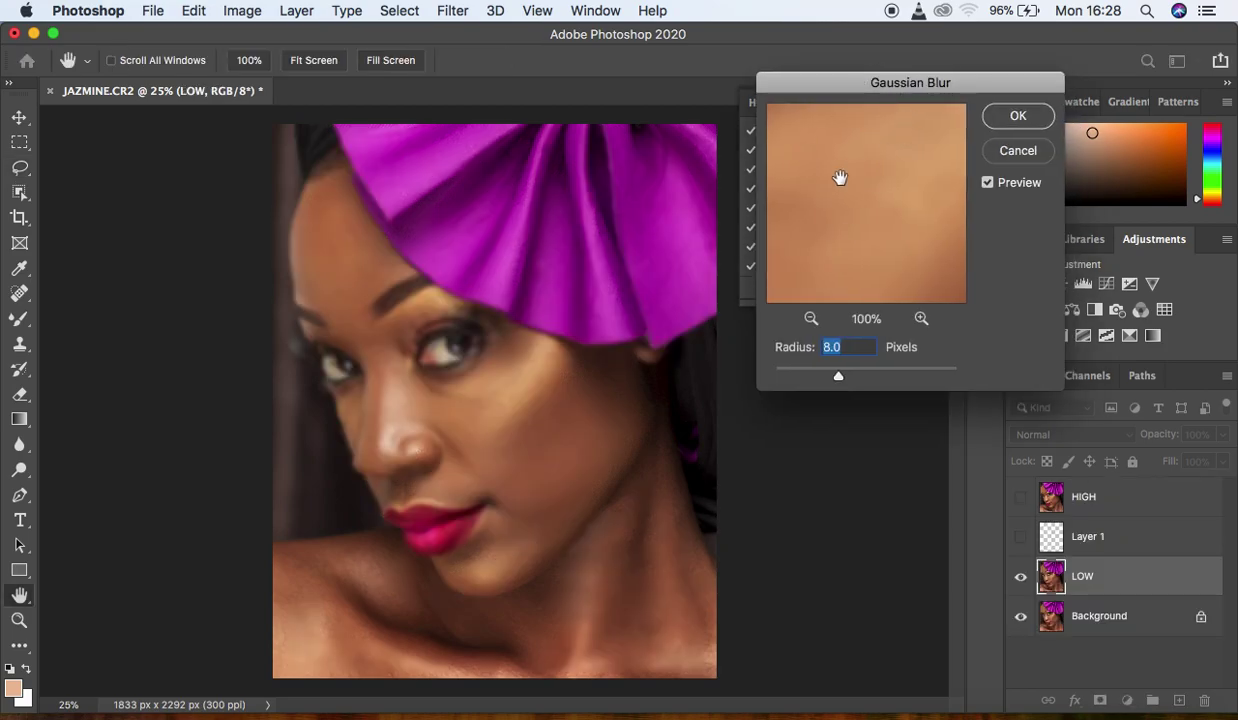
type("10")
left_click(1012, 114)
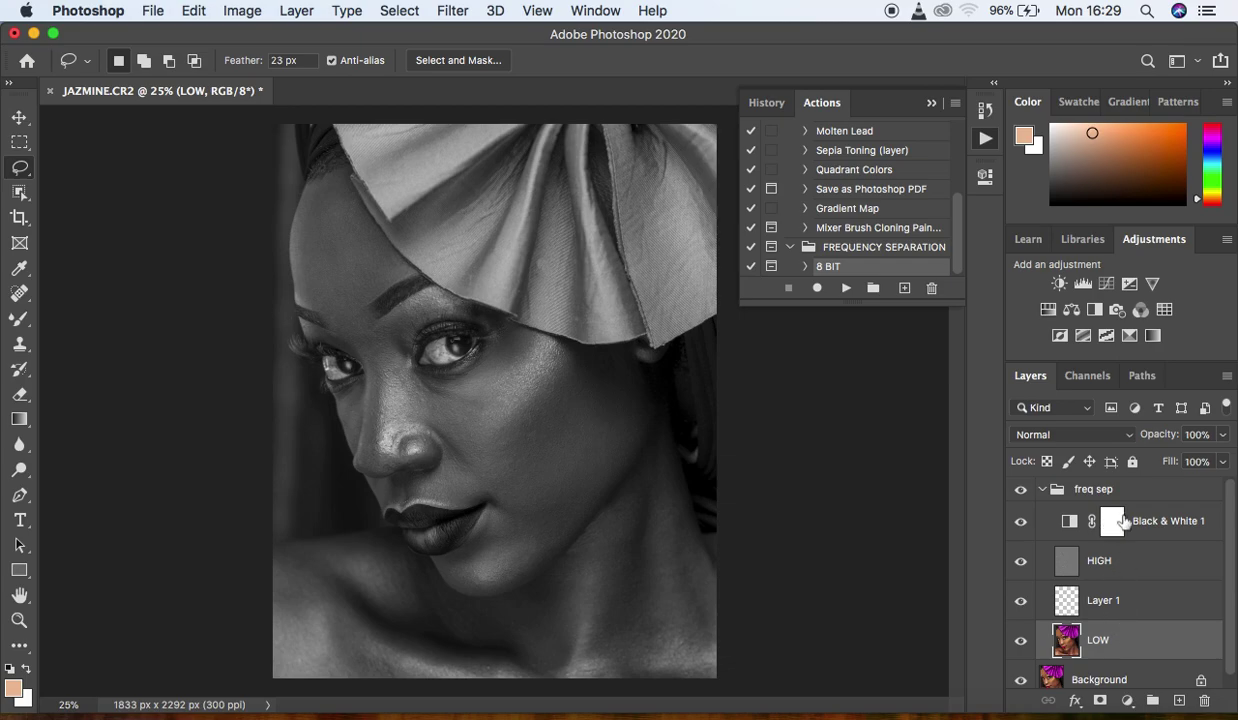
left_click(1145, 495)
left_click_drag(1145, 495, 1204, 700)
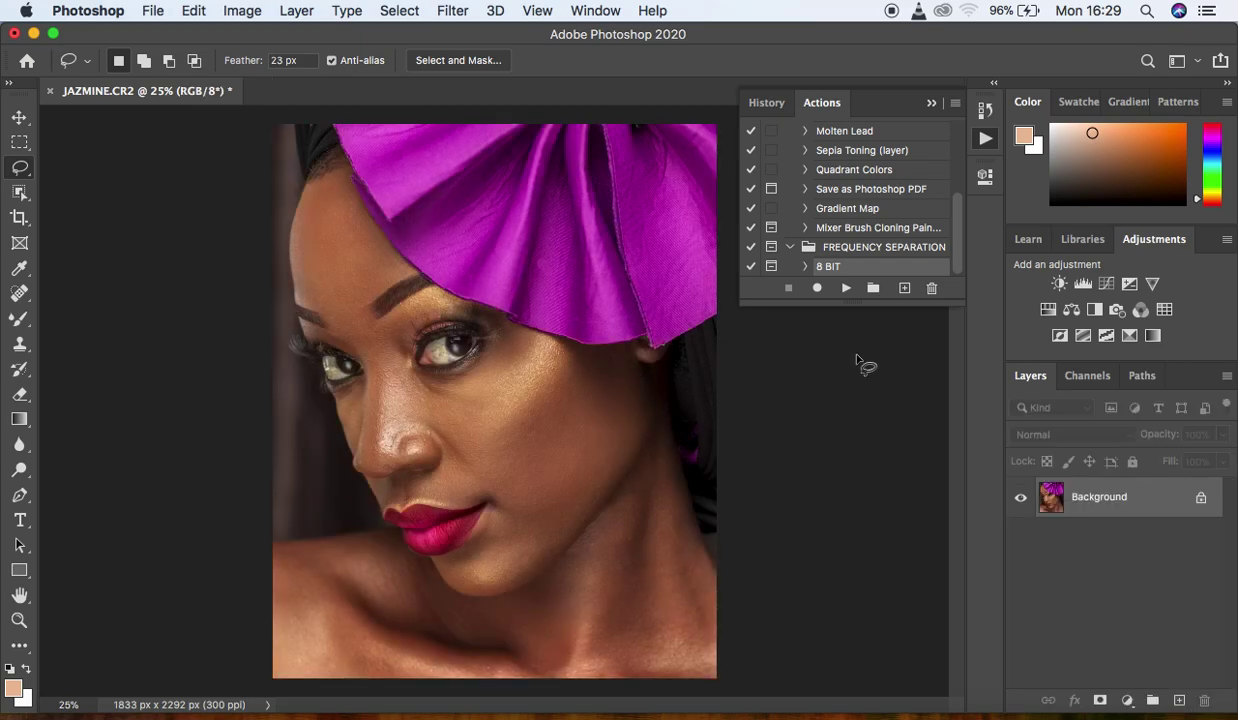
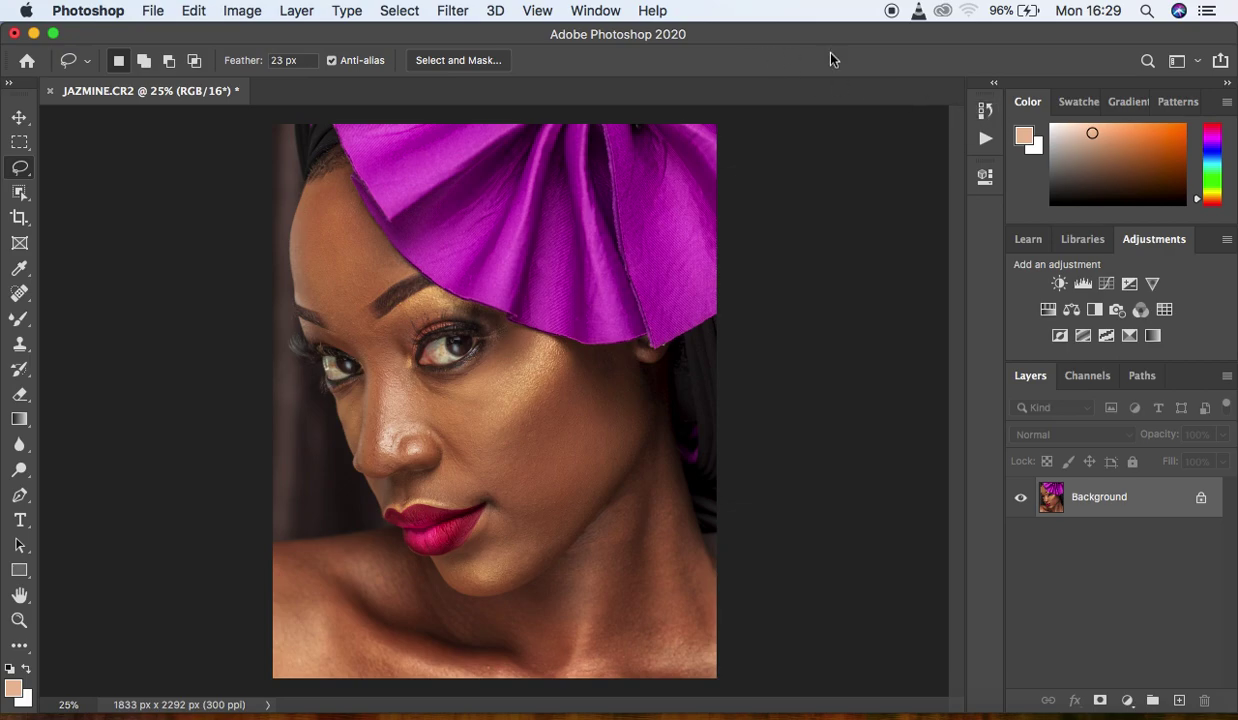
Create a yellow action named 16 bit in the FREQUENCY SEPARATION set, without a function key, and start recording it
left_click(985, 110)
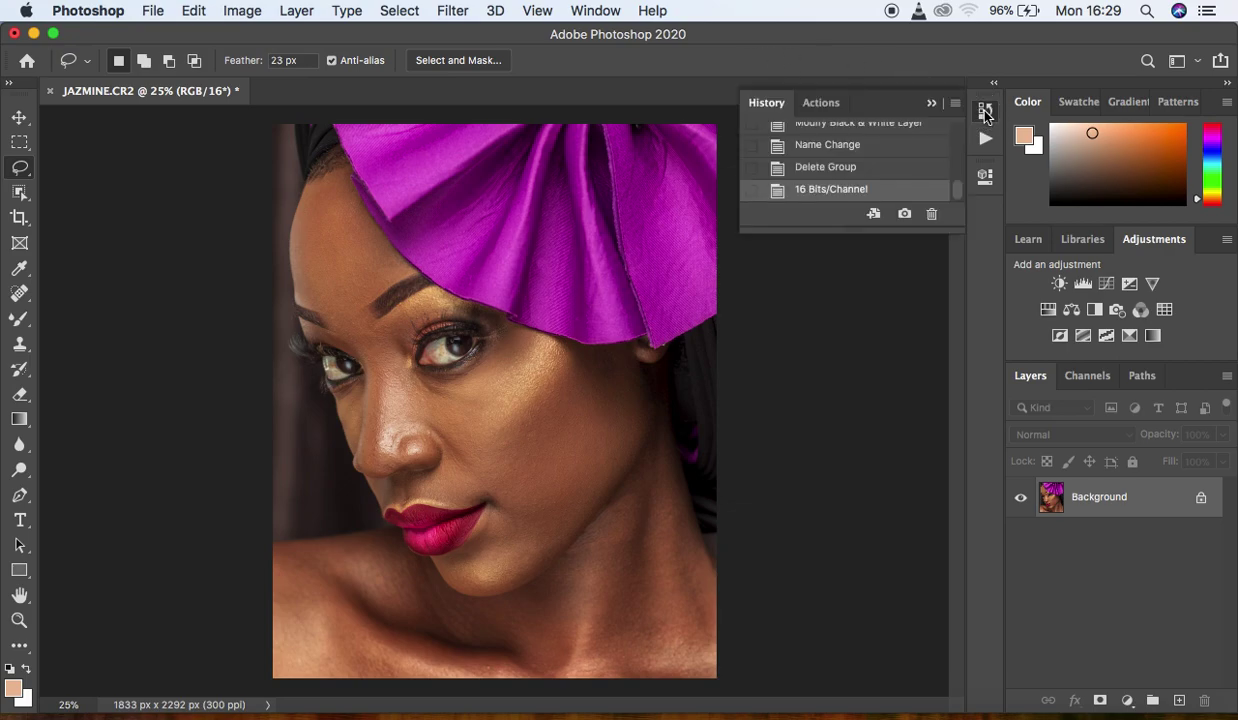
left_click(818, 102)
left_click_drag(958, 200, 961, 254)
left_click(898, 244)
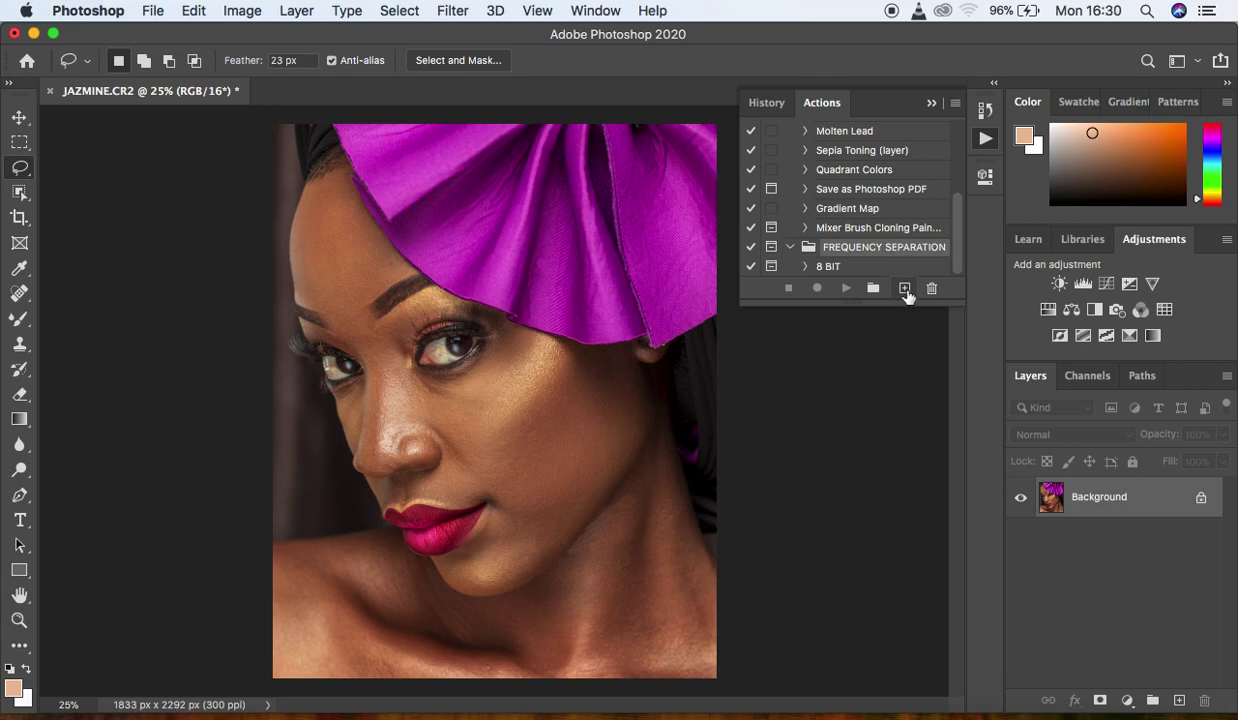
left_click(904, 289)
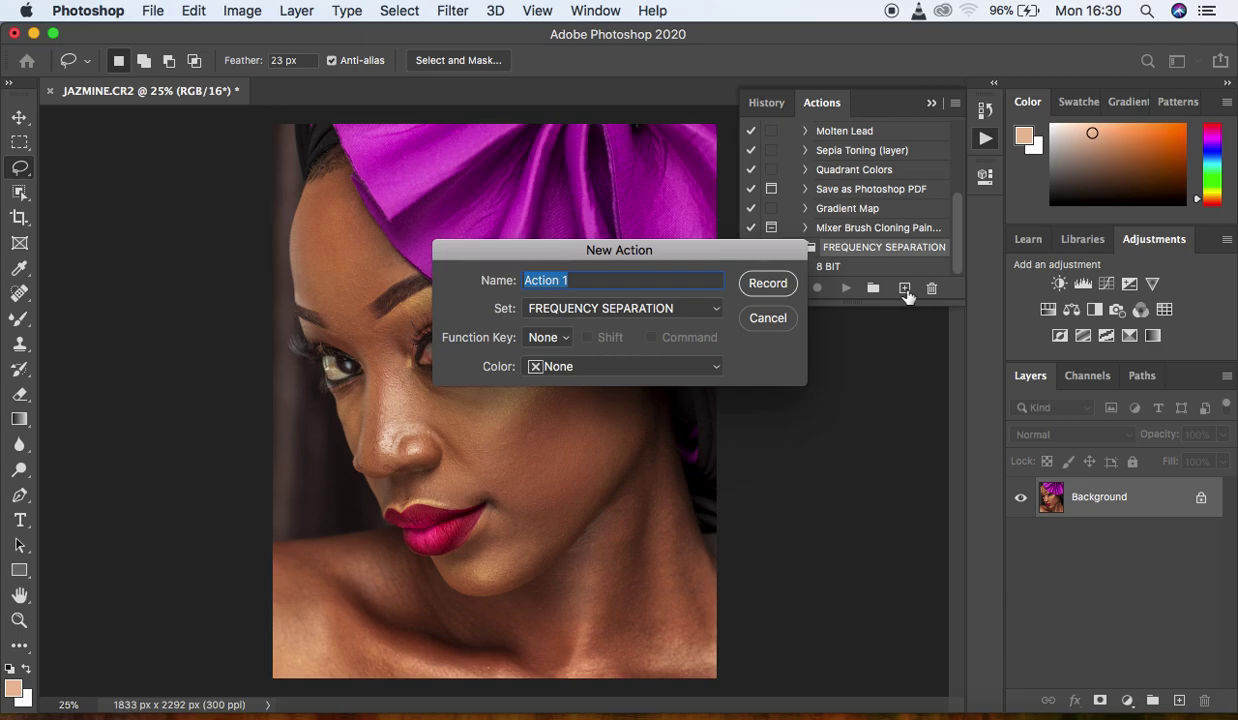
type("1")
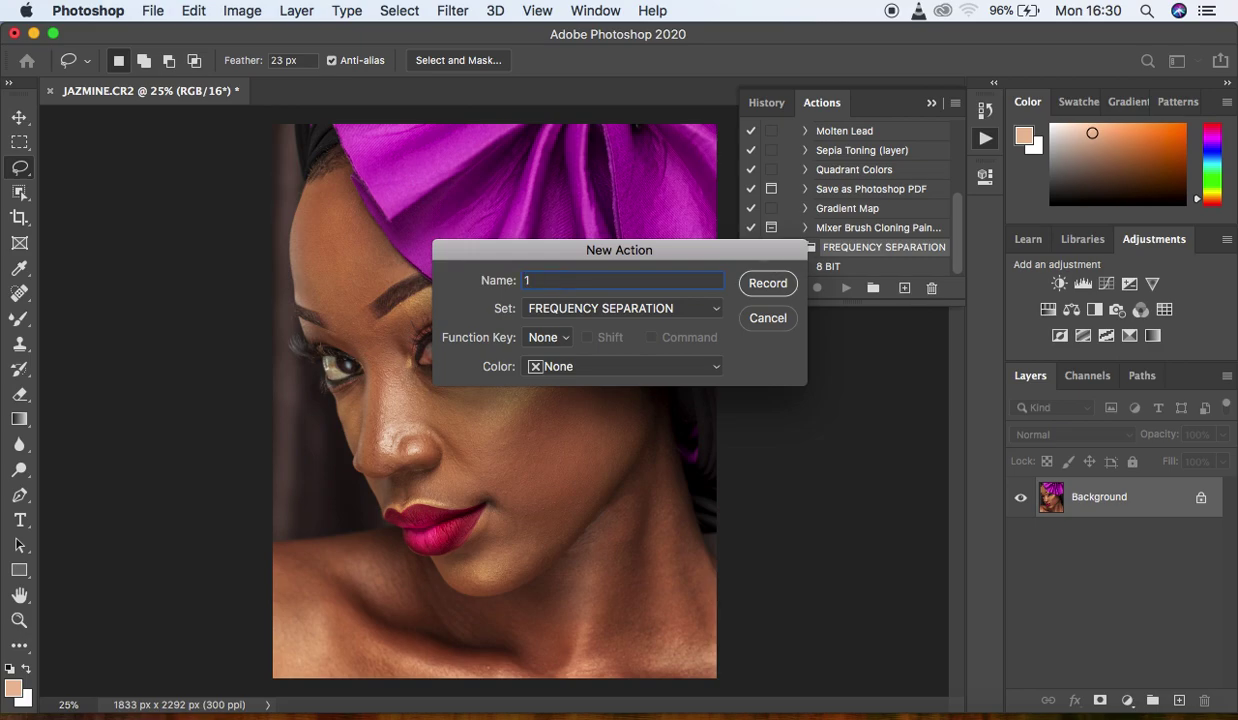
type("6 bit")
left_click(548, 337)
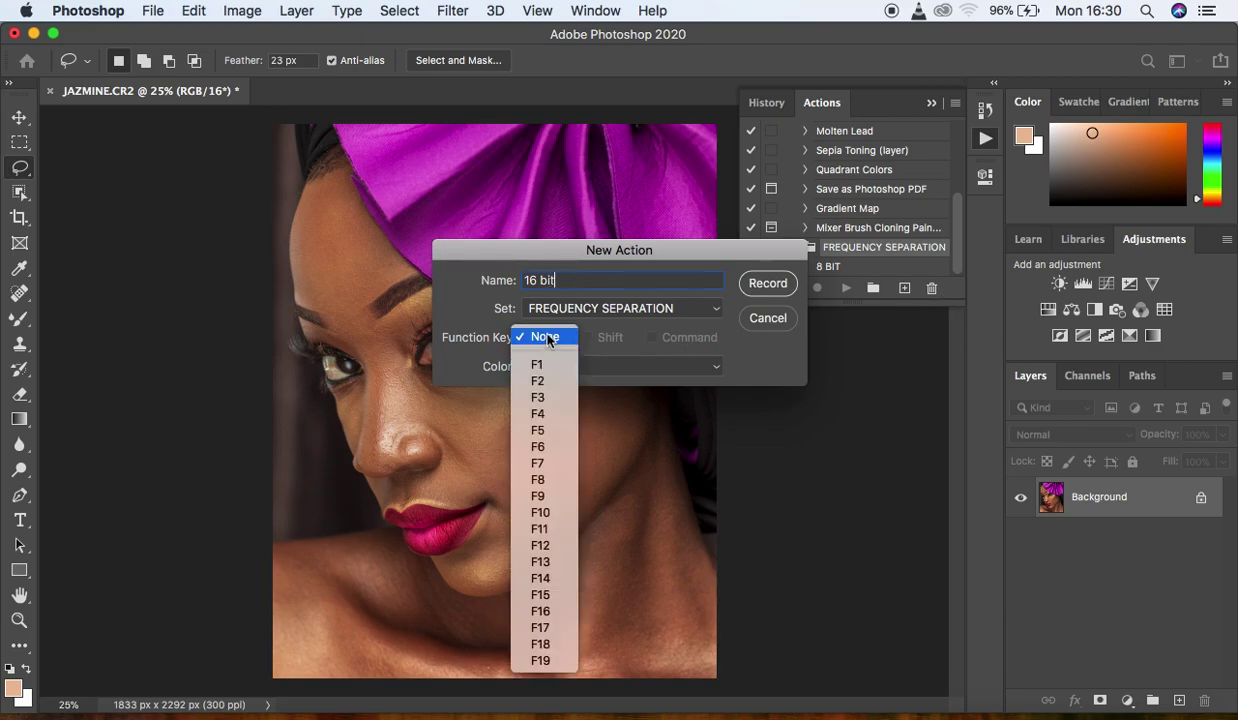
left_click(548, 339)
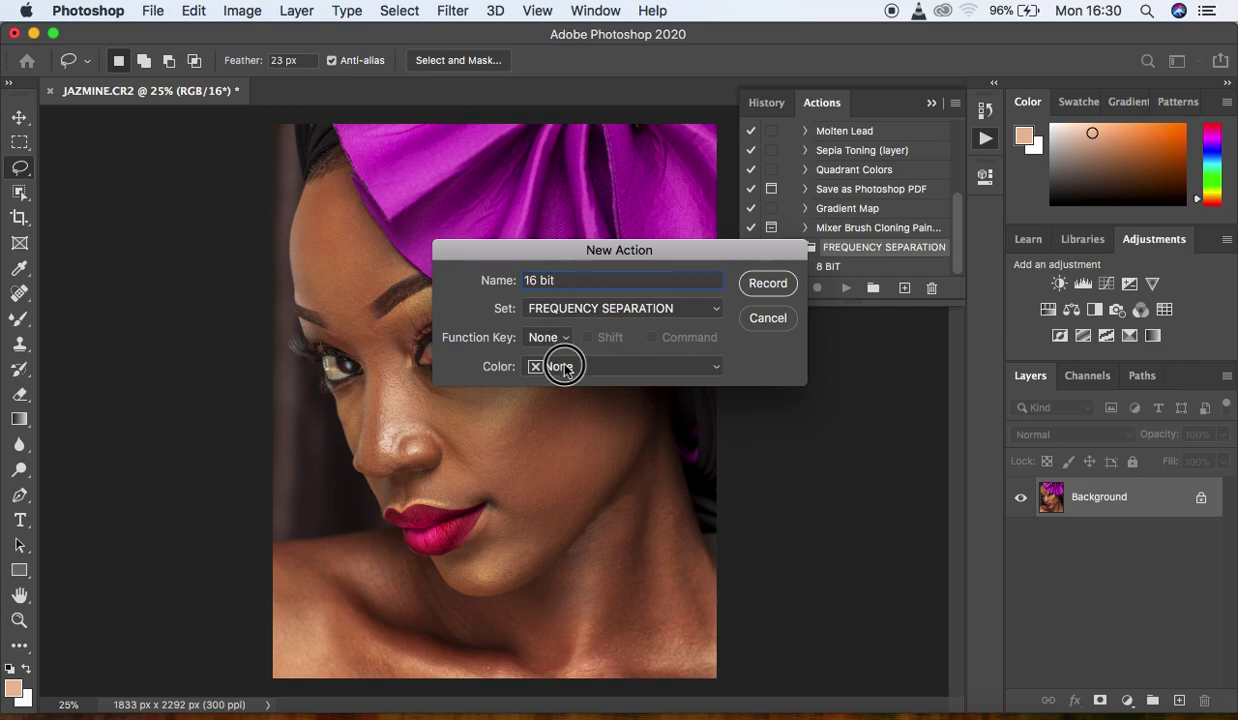
left_click(563, 367)
left_click(563, 428)
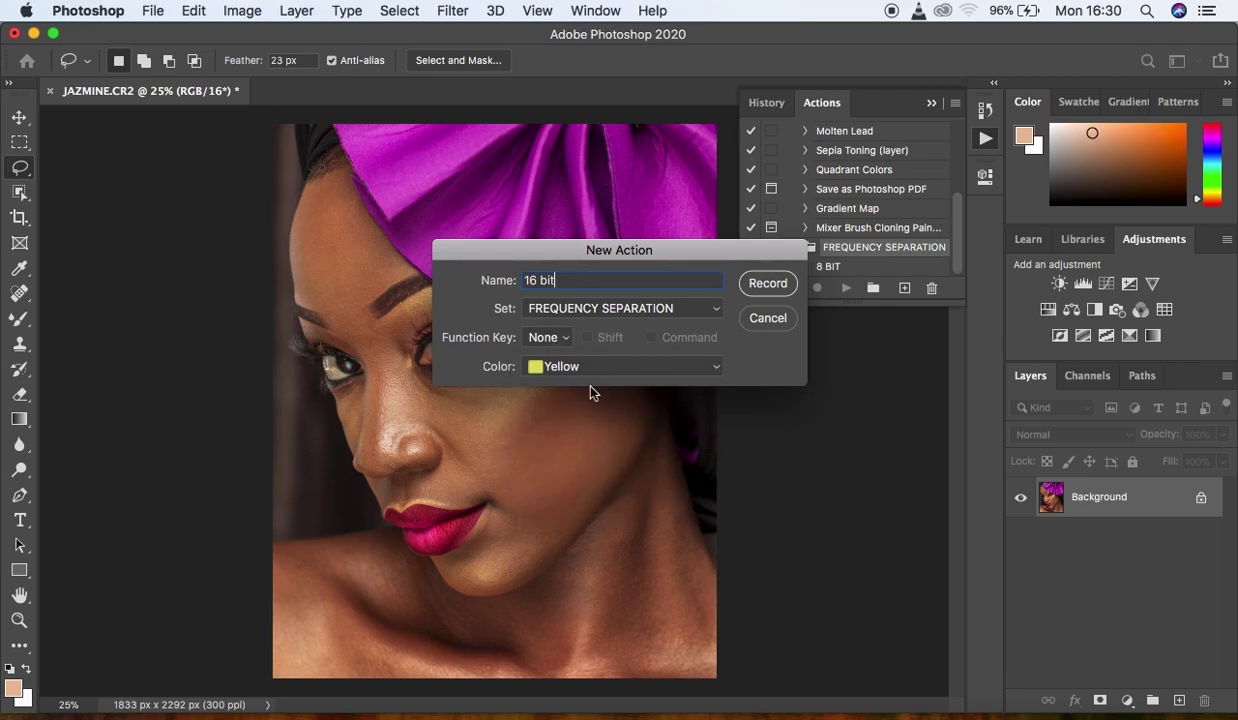
left_click(742, 279)
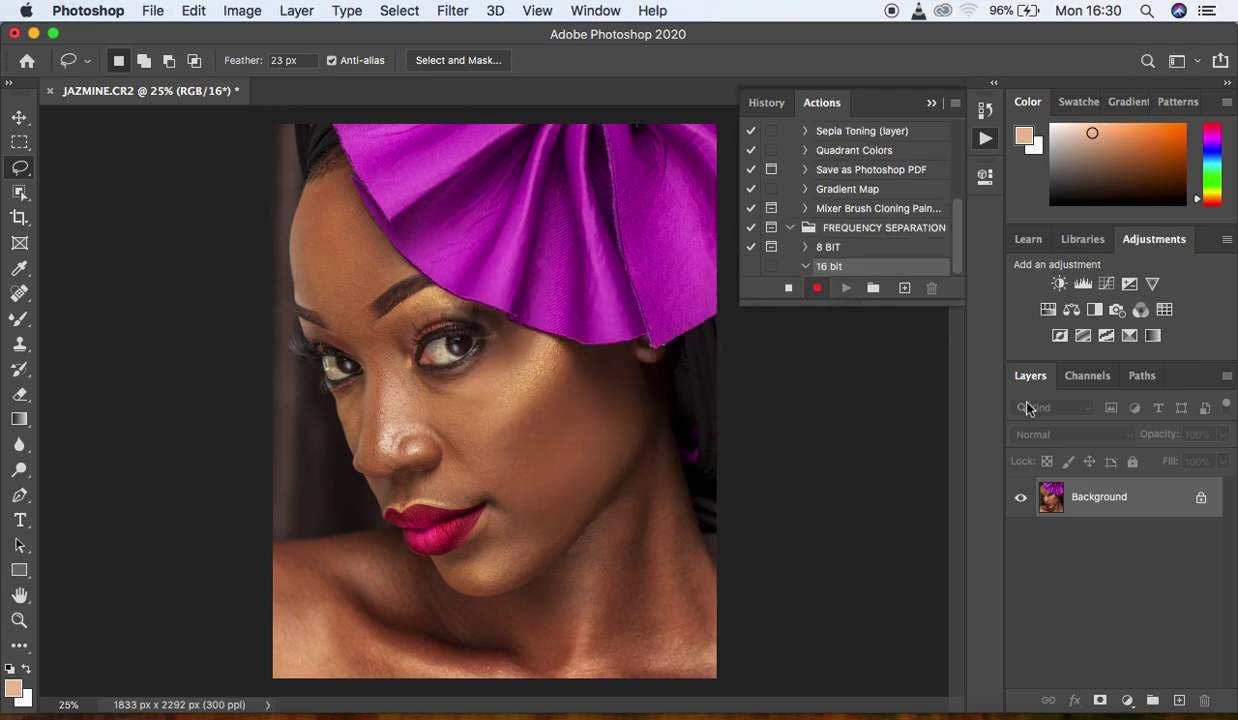
Duplicate the Background layer twice and rename the topmost copy high
key("ctrl+j")
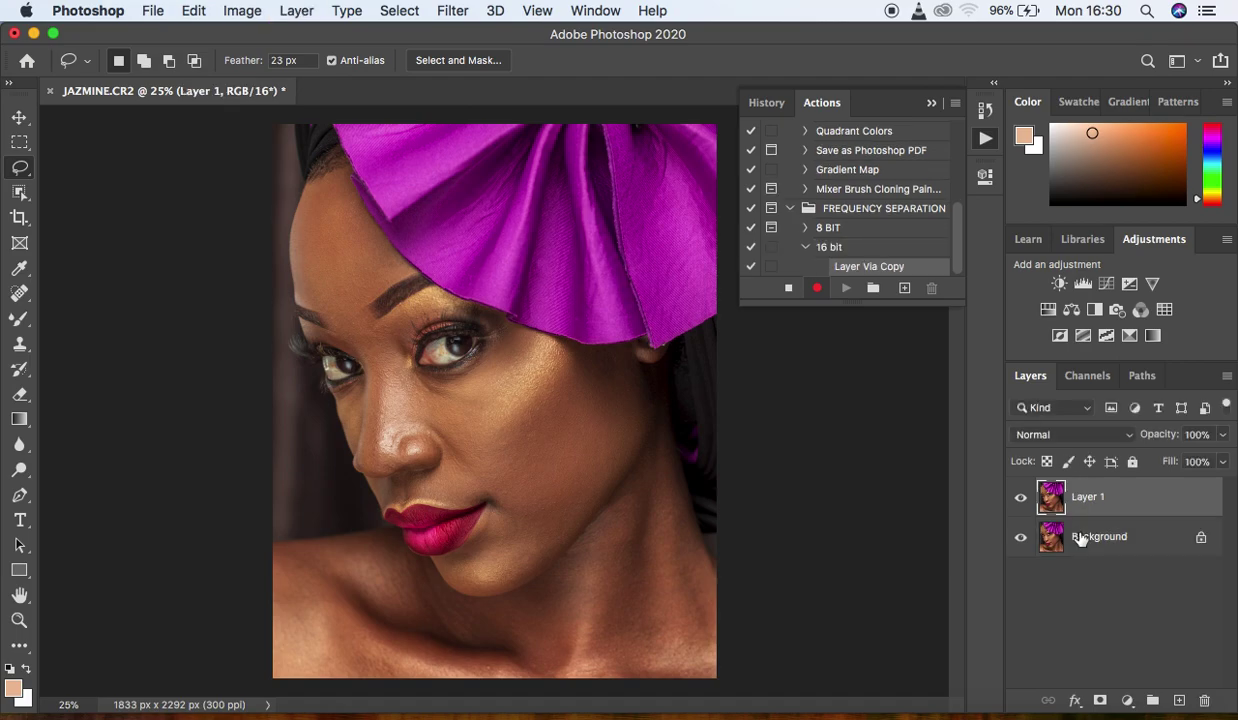
key("ctrl+j")
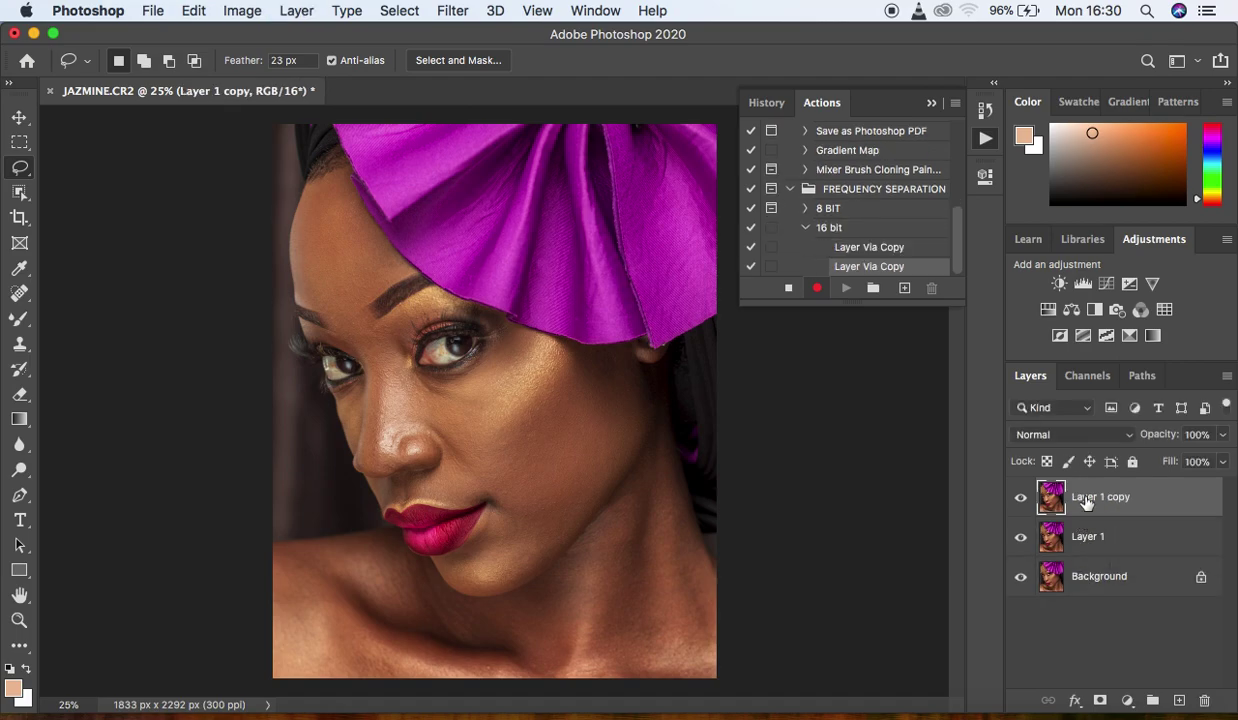
double_click(1089, 497)
type("high")
key("Return")
Rename the lower Background copy low
left_click(1089, 539)
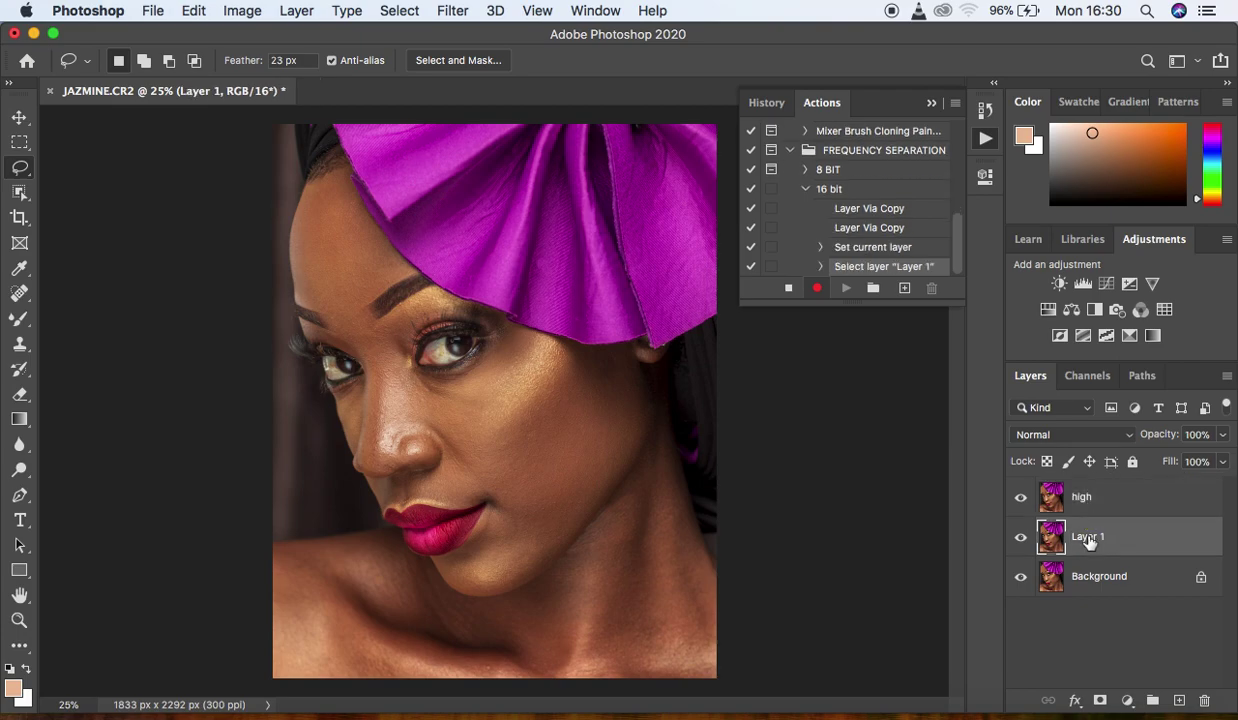
double_click(1089, 537)
type("low")
key("Return")
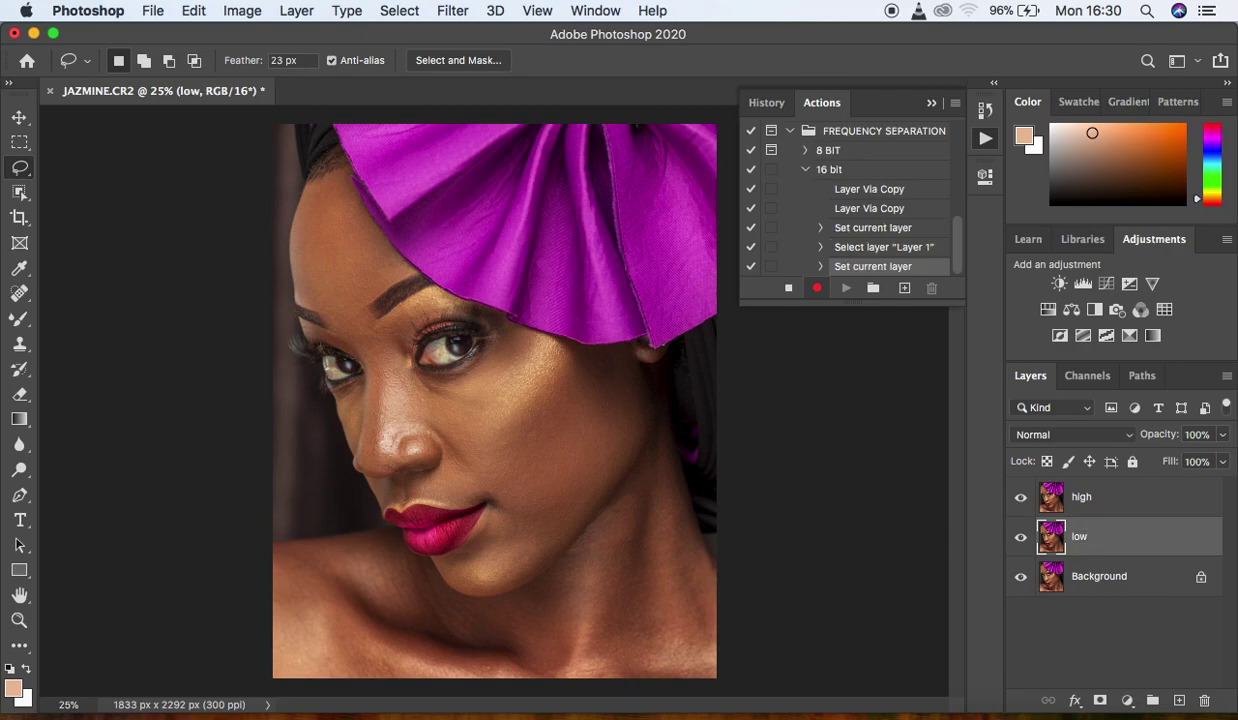
Add an empty layer between high and low, and hide both it and the high layer
left_click(1179, 703)
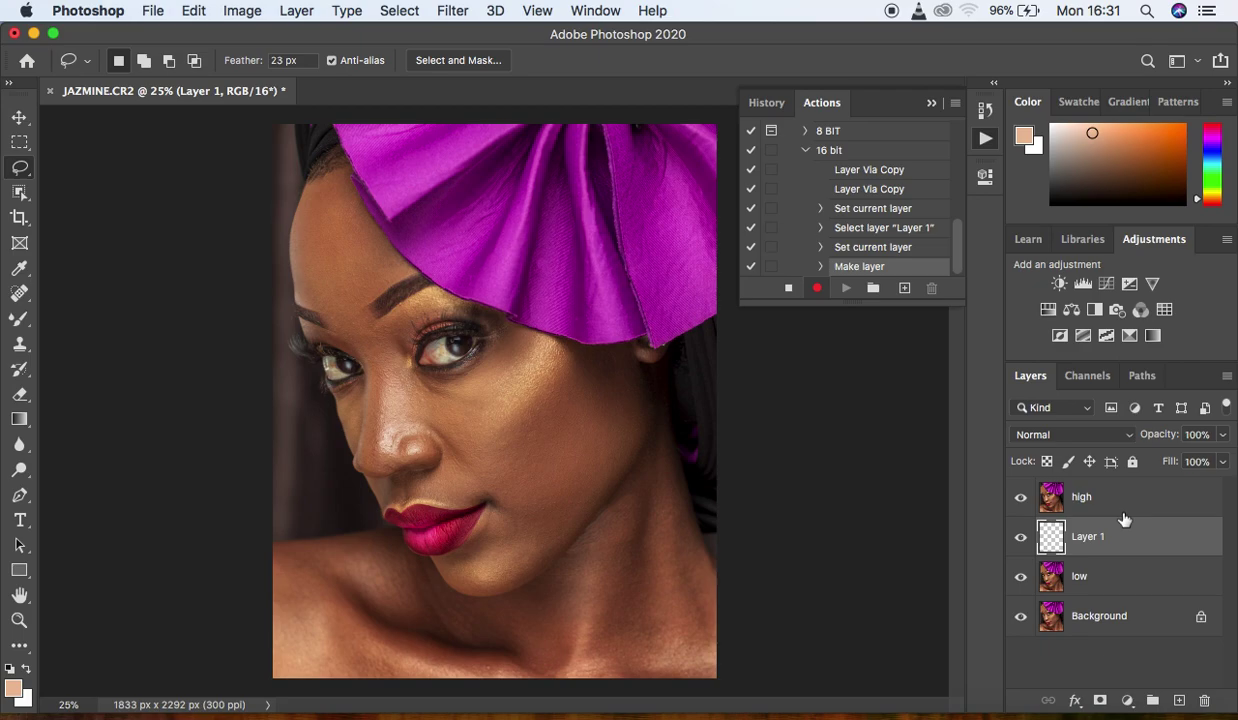
left_click(1021, 497)
left_click(1021, 539)
Blur the low layer with a 10-pixel Gaussian Blur and make the recorded blur step show its dialog on playback
left_click(1085, 570)
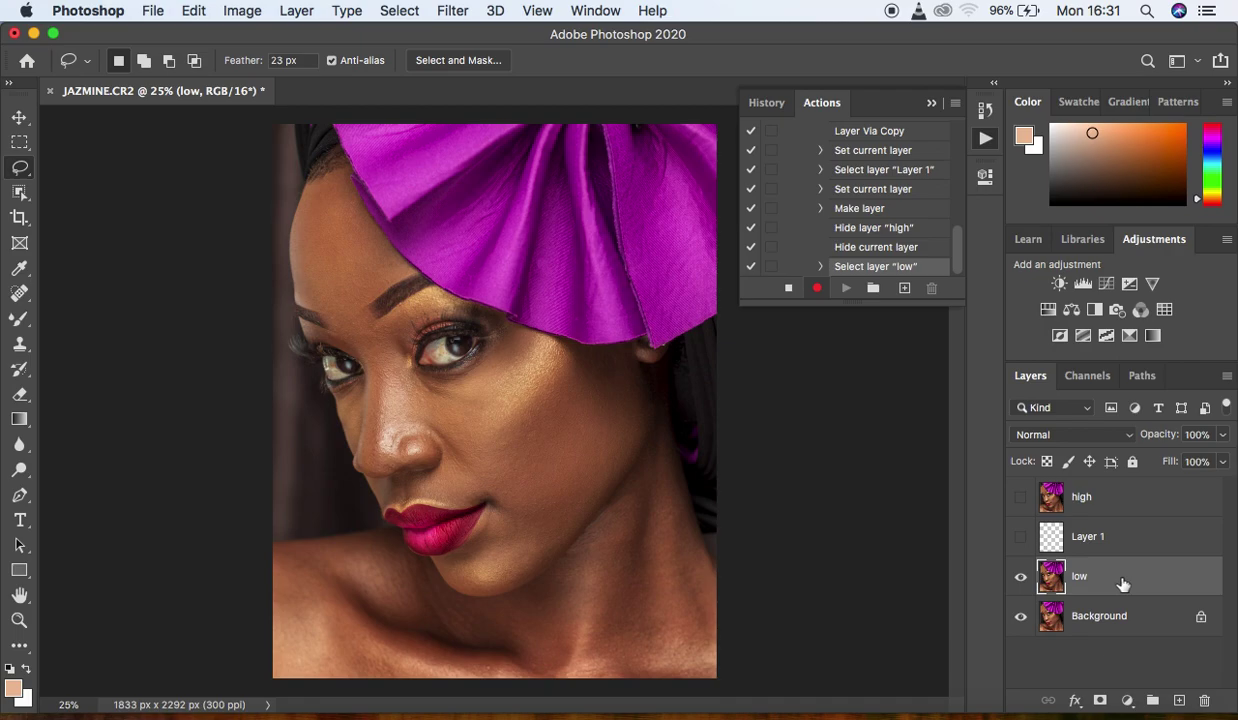
left_click(452, 11)
mouse_move(500, 241)
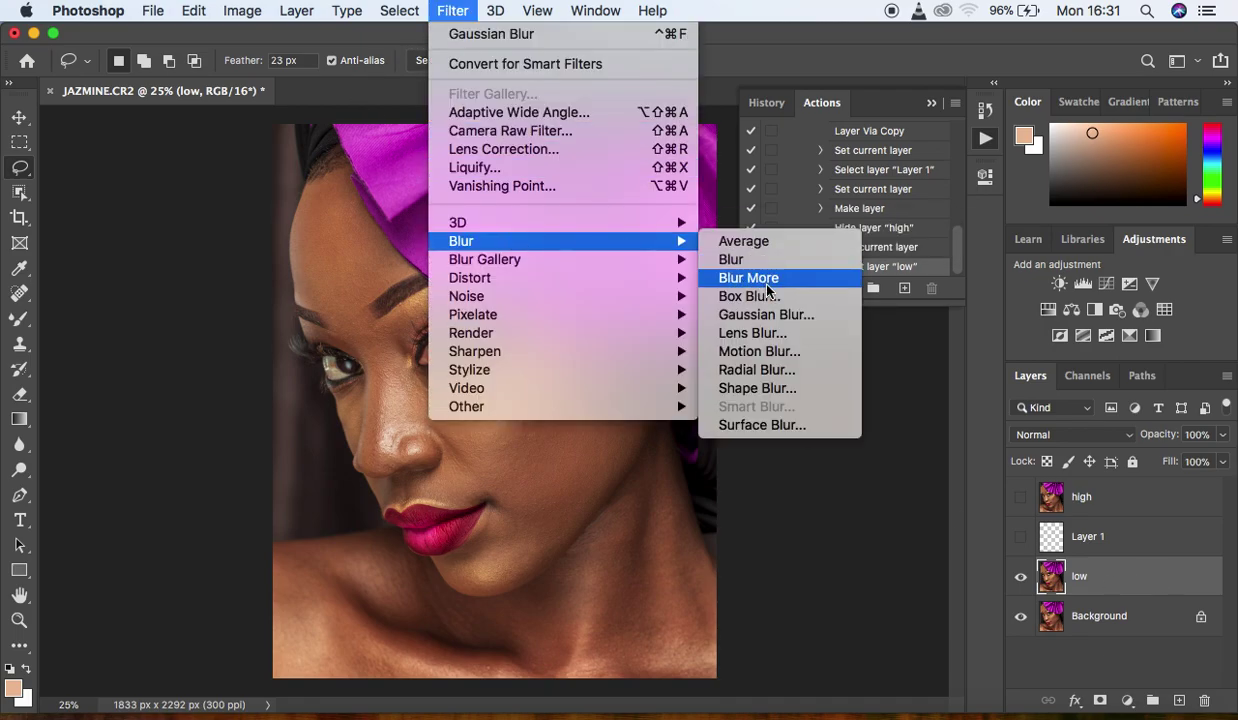
left_click(768, 316)
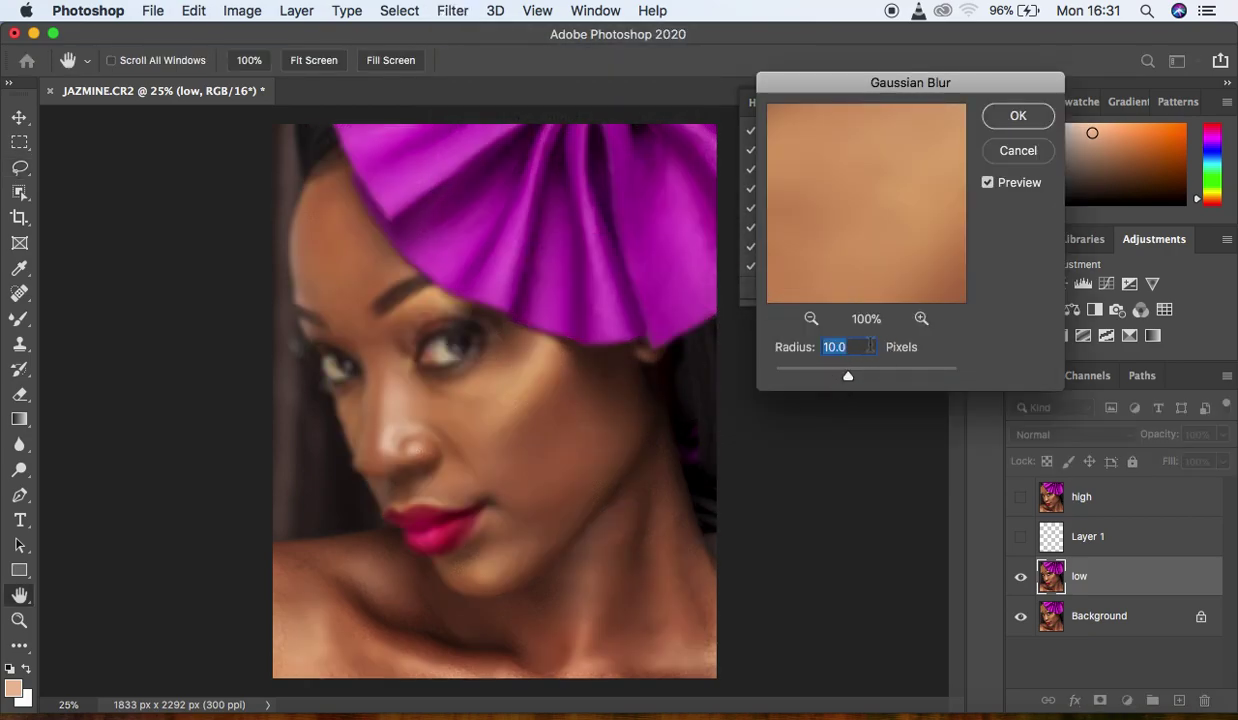
left_click(1018, 117)
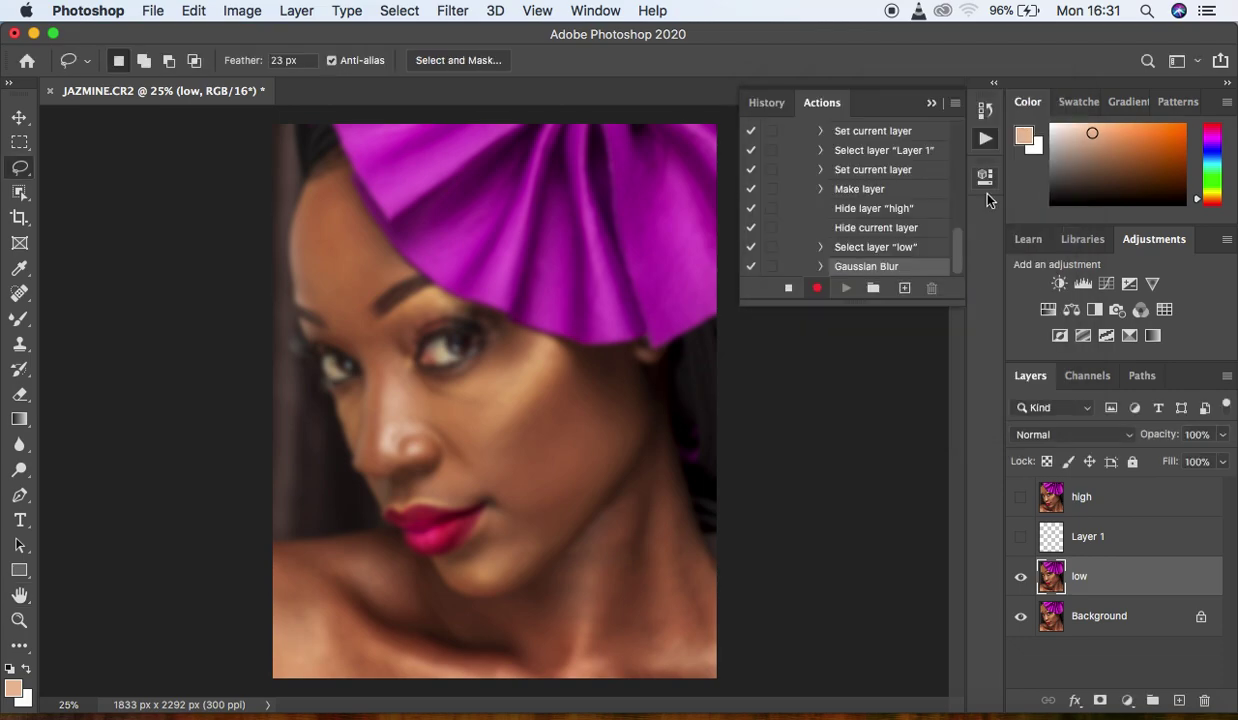
left_click(959, 248)
left_click(770, 268)
Show the empty layer and the high layer again, and make high the active layer
left_click(1020, 537)
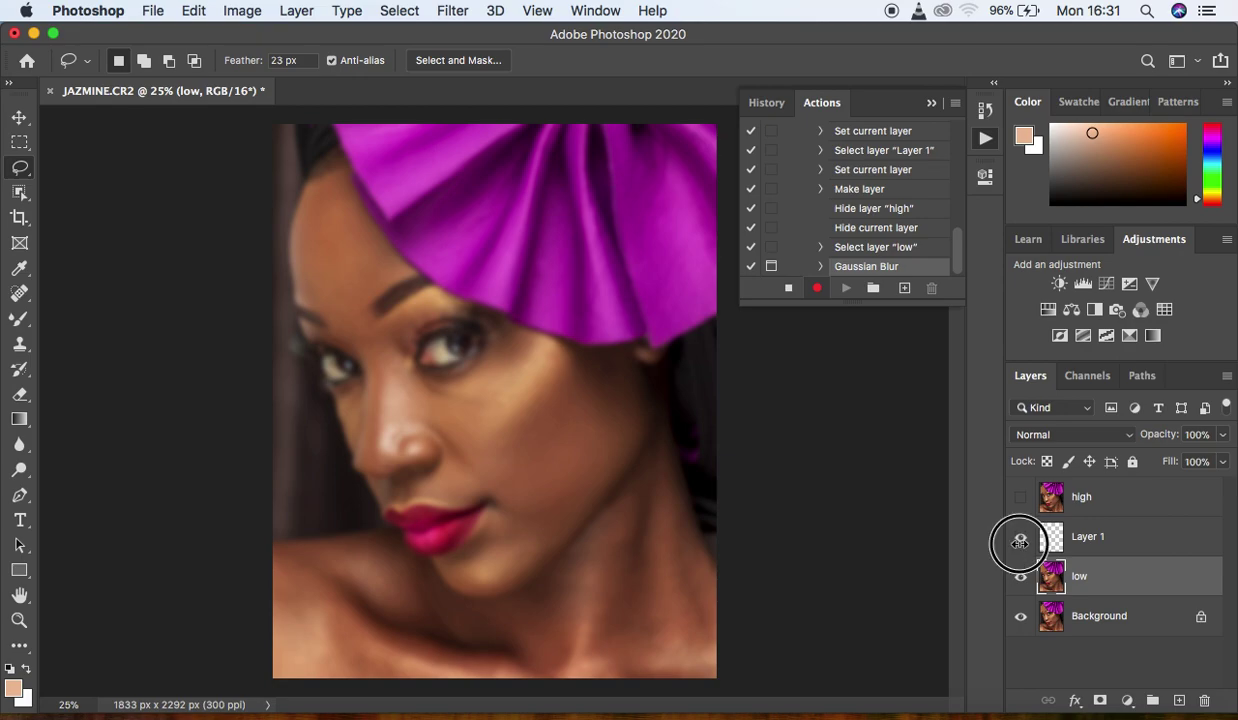
left_click(1020, 497)
left_click(1106, 497)
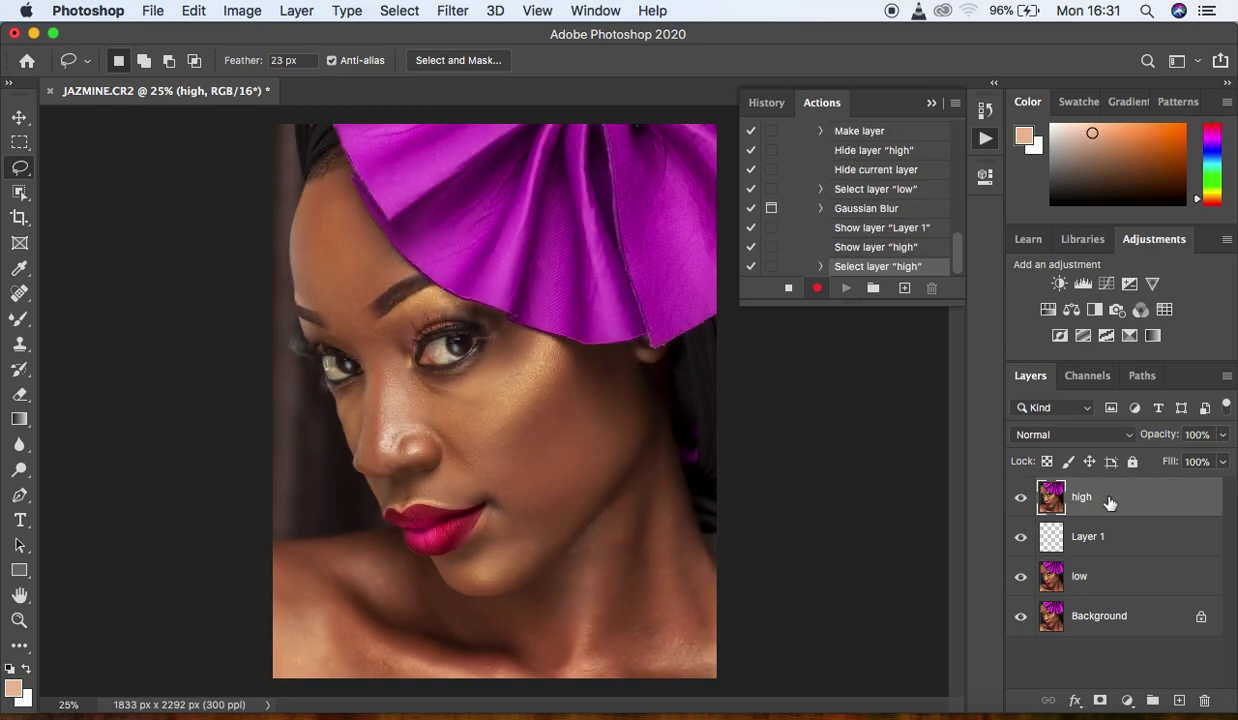
Apply the inverted low layer to high using Apply Image with Add blending, scale 2 and offset 0, and set high to Linear Light
left_click(240, 12)
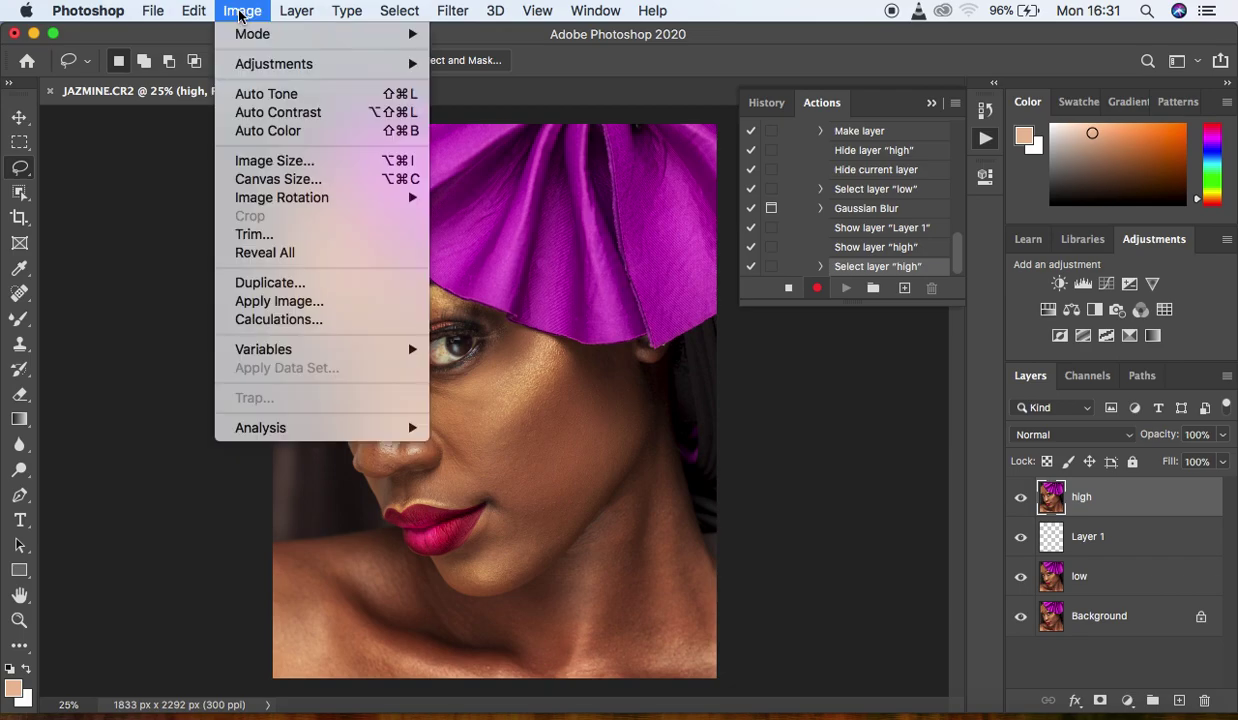
left_click(285, 301)
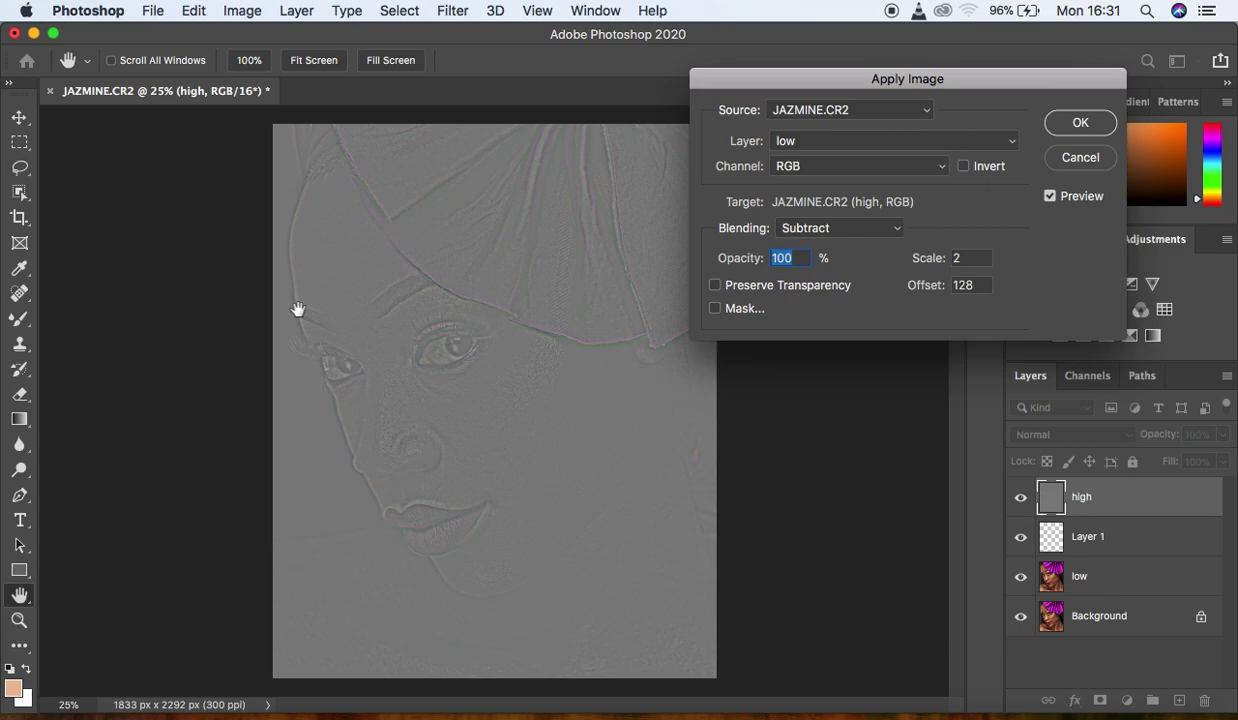
left_click(793, 145)
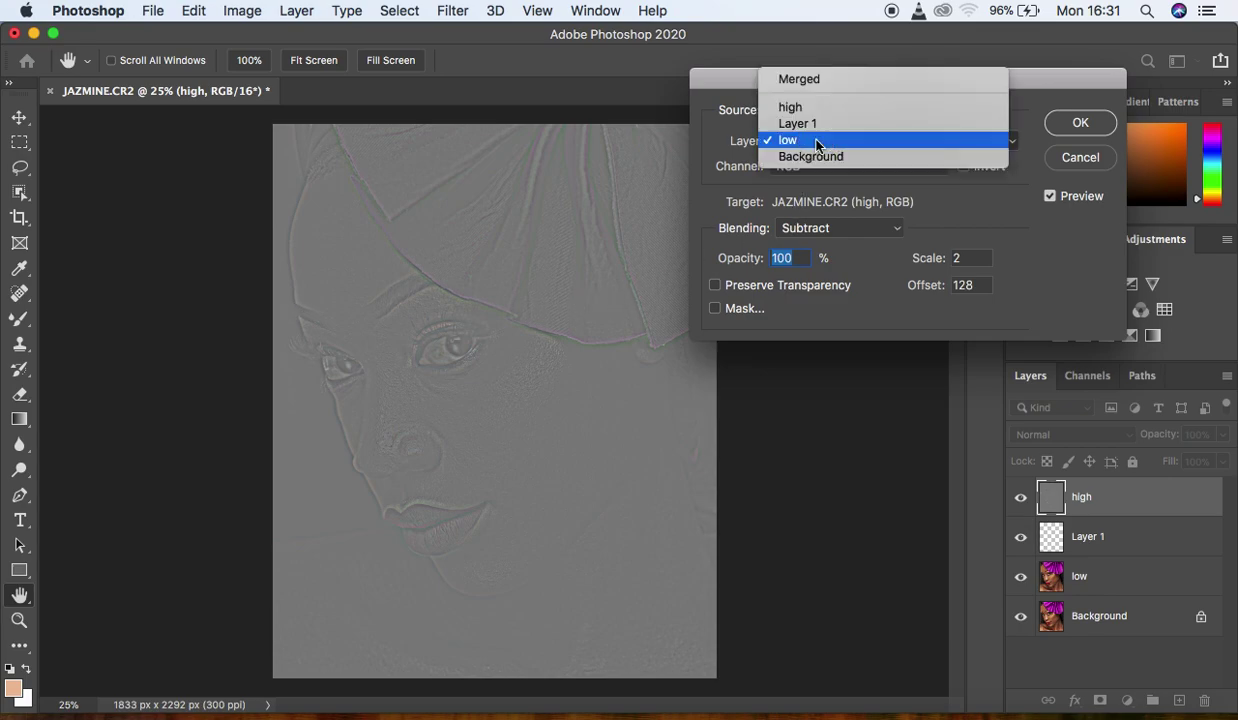
left_click(812, 142)
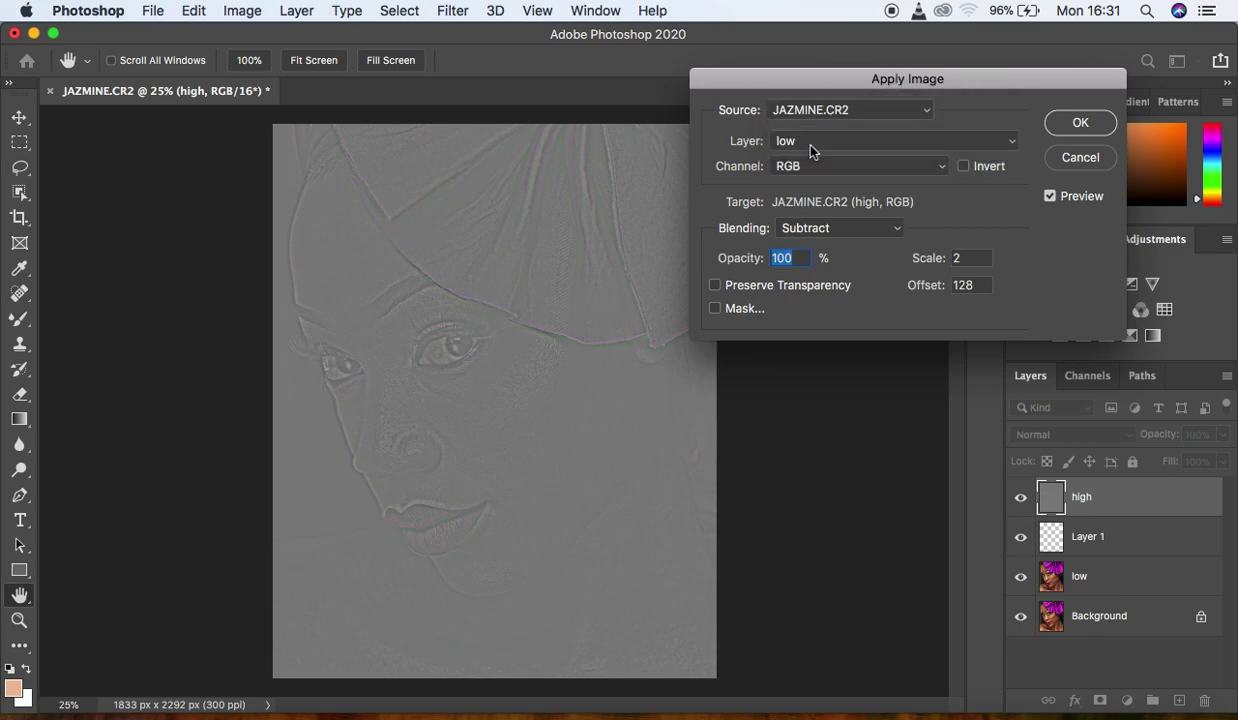
left_click(862, 233)
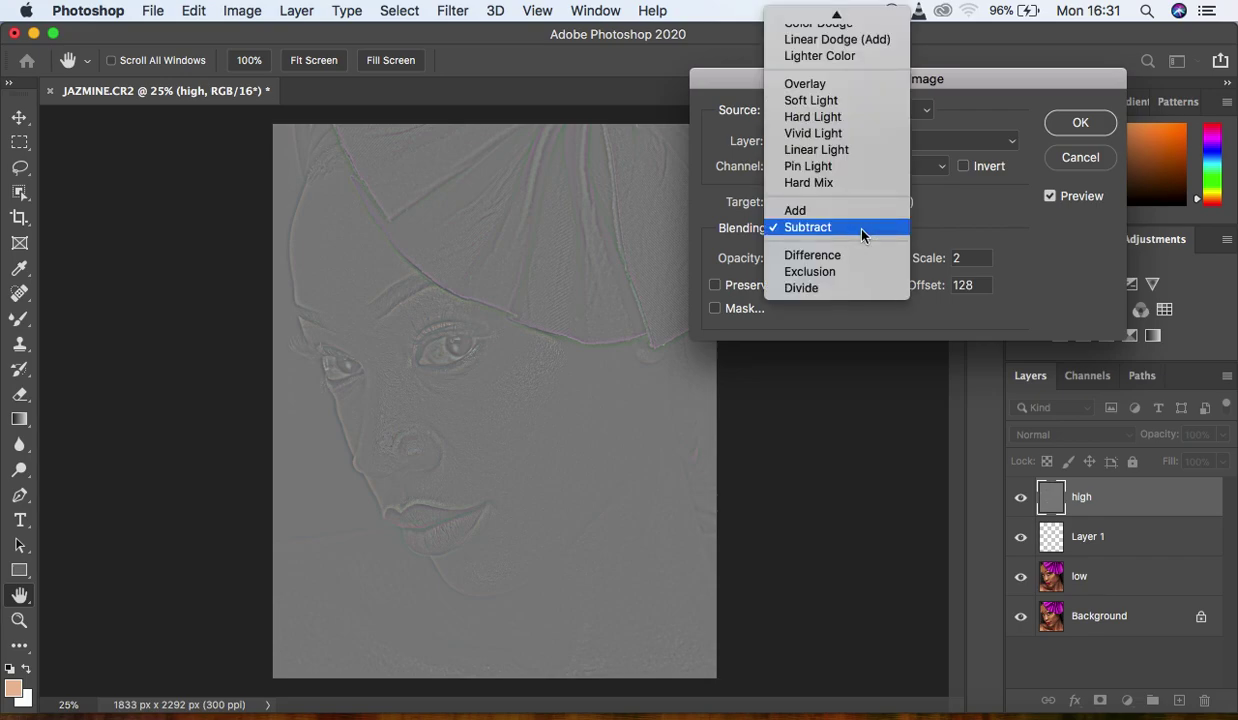
left_click(855, 211)
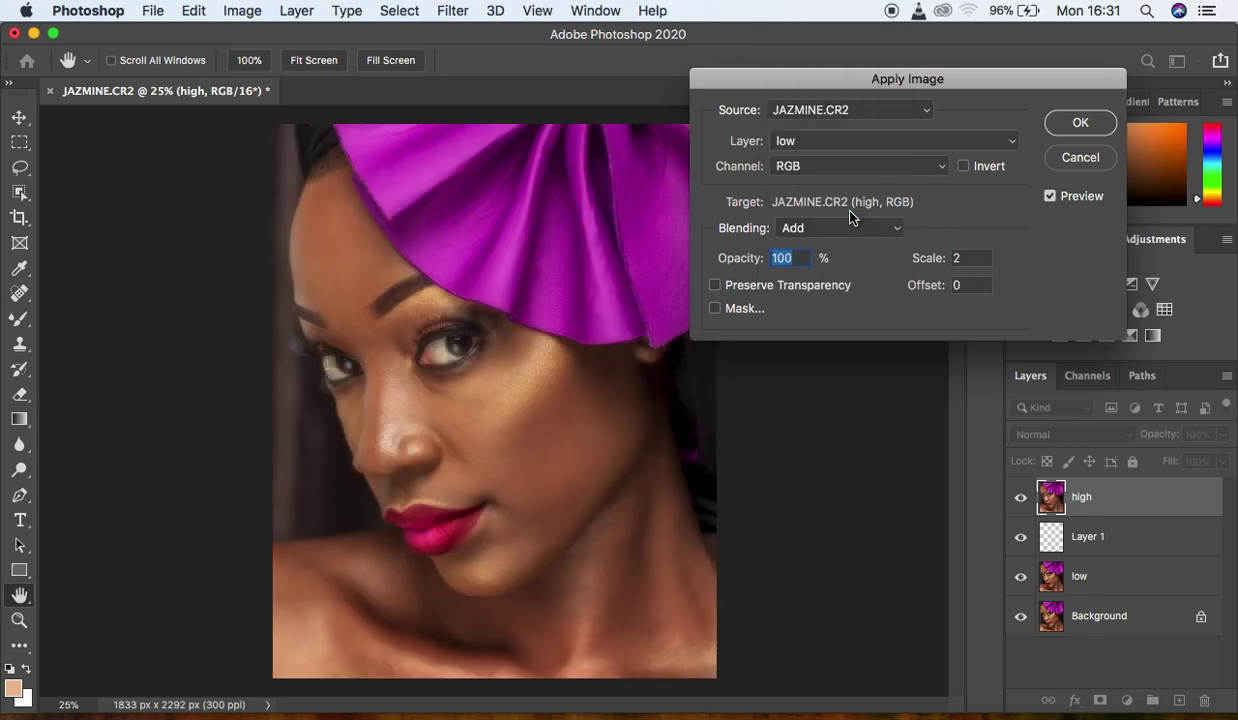
left_click(964, 167)
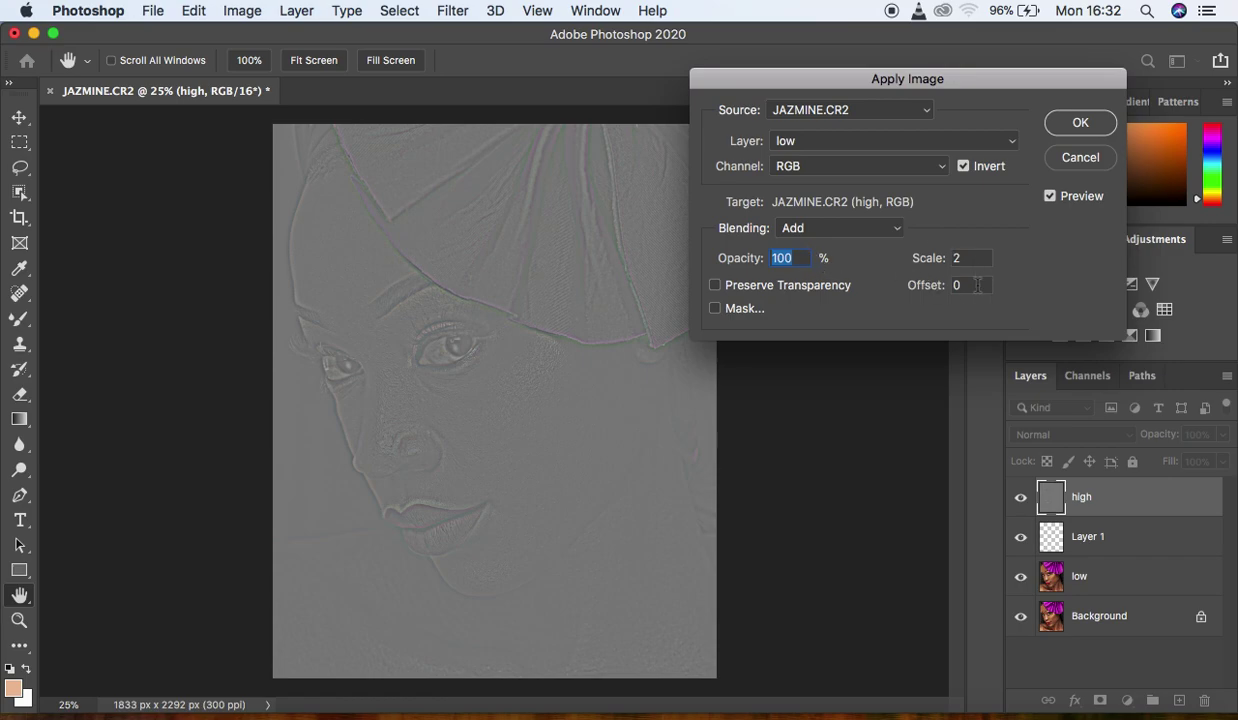
left_click(1078, 122)
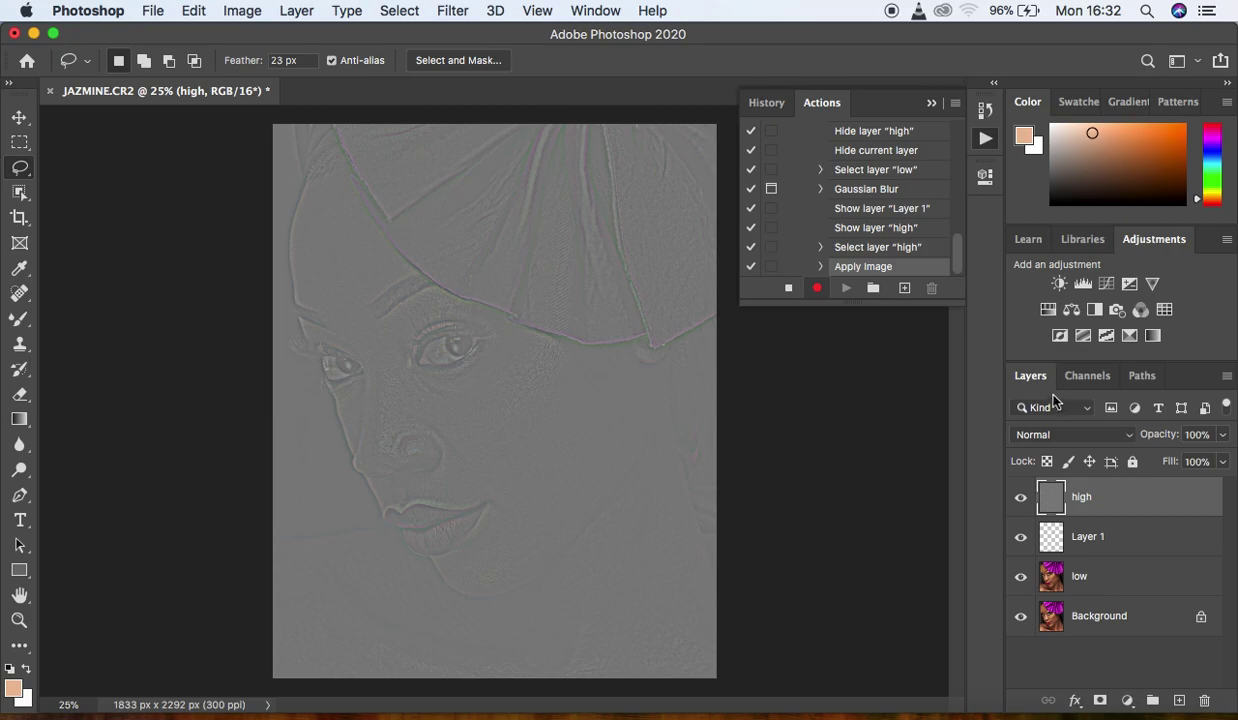
left_click(1055, 437)
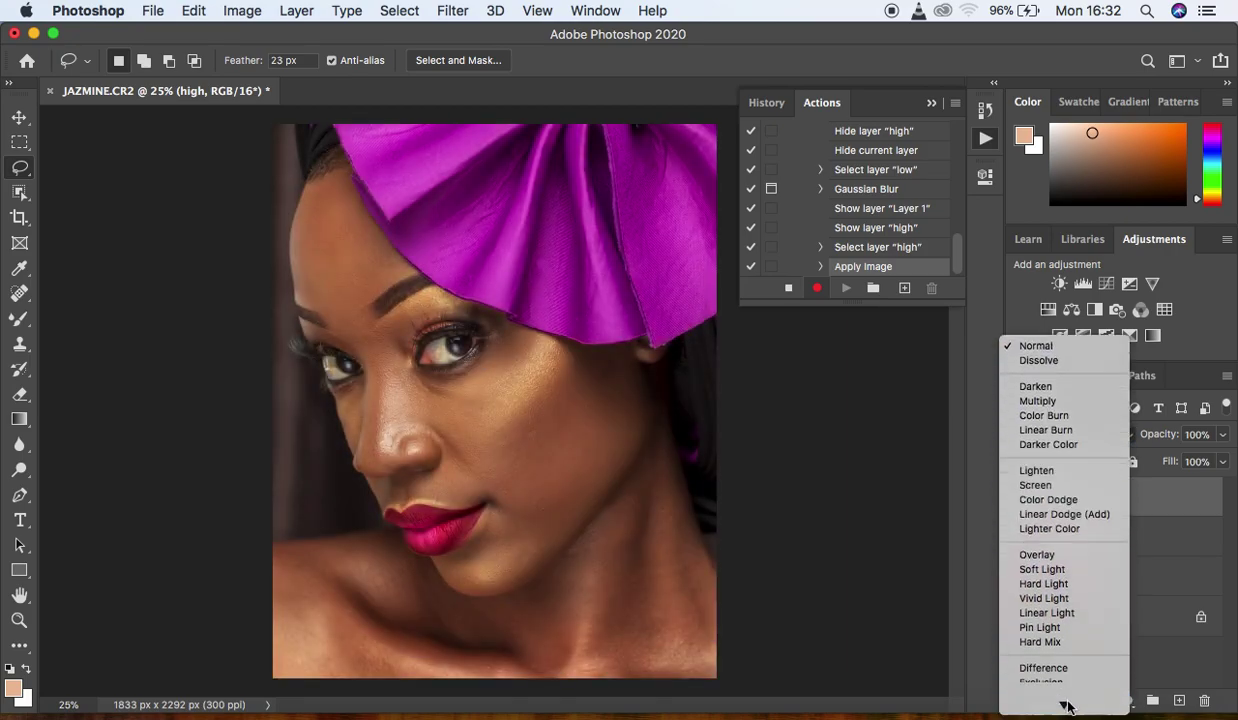
left_click(1053, 588)
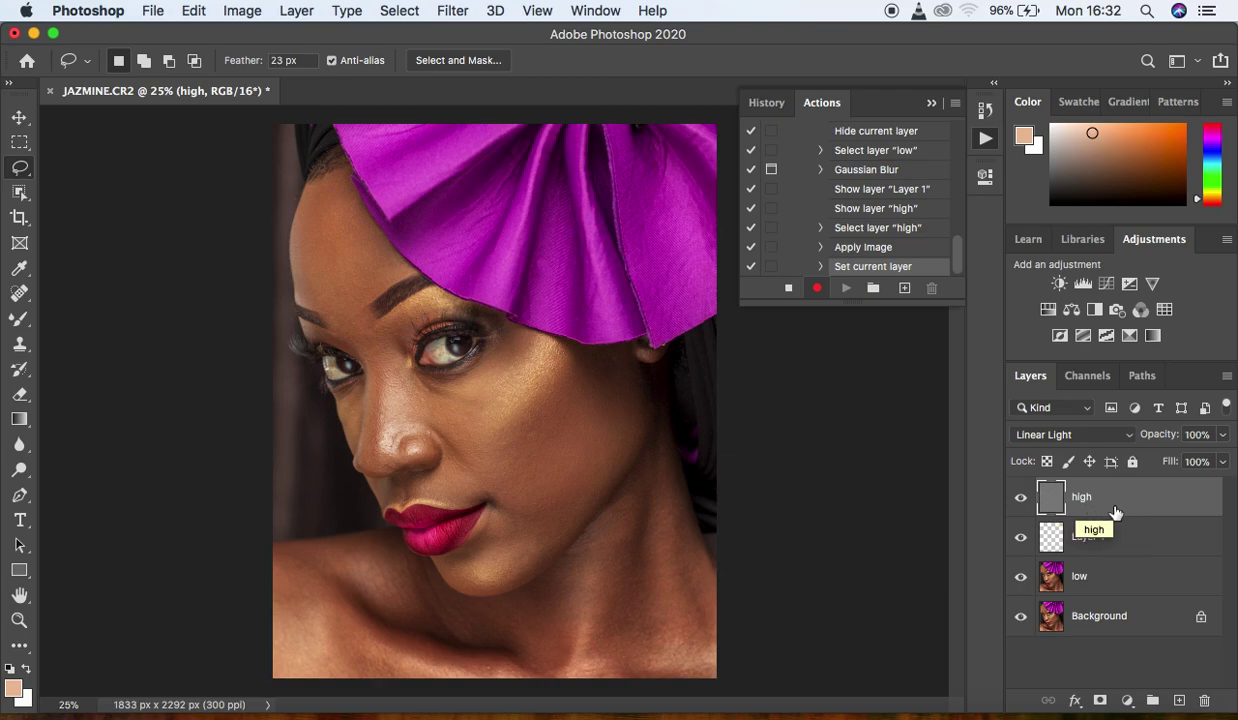
Group the high, empty and low layers together and name the group freq sep
left_click(1172, 584, "shift")
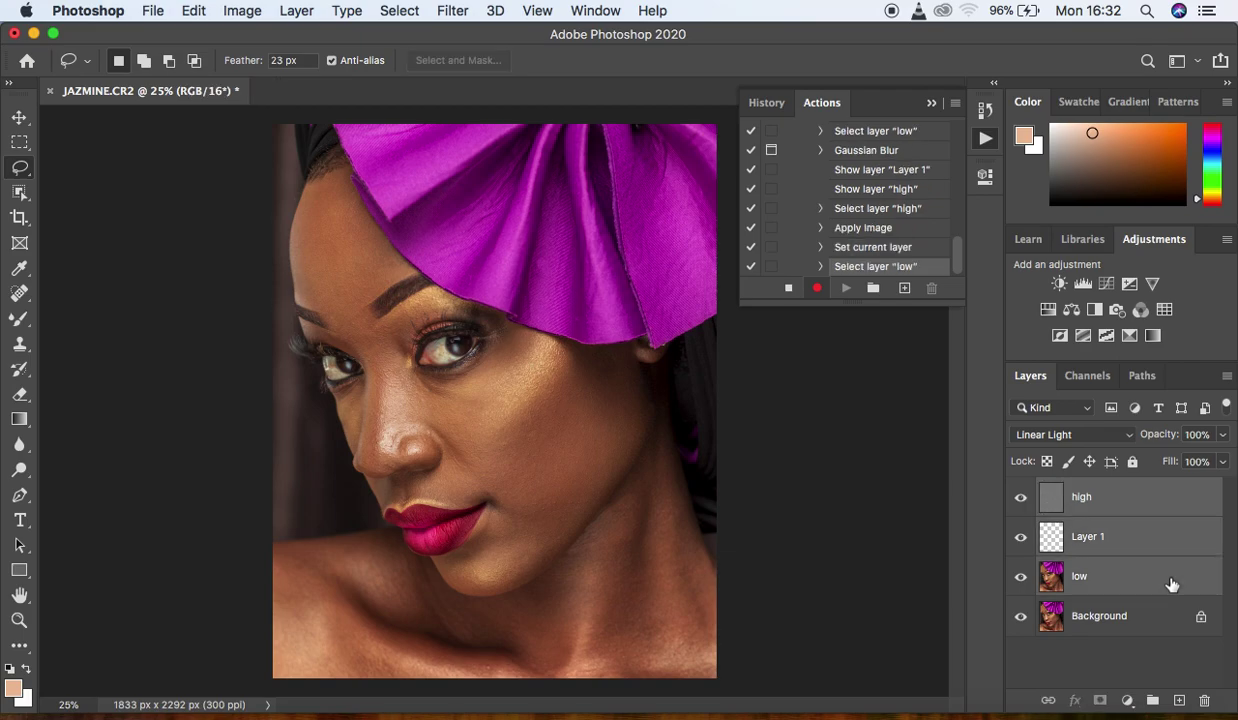
key("super+g")
double_click(1090, 488)
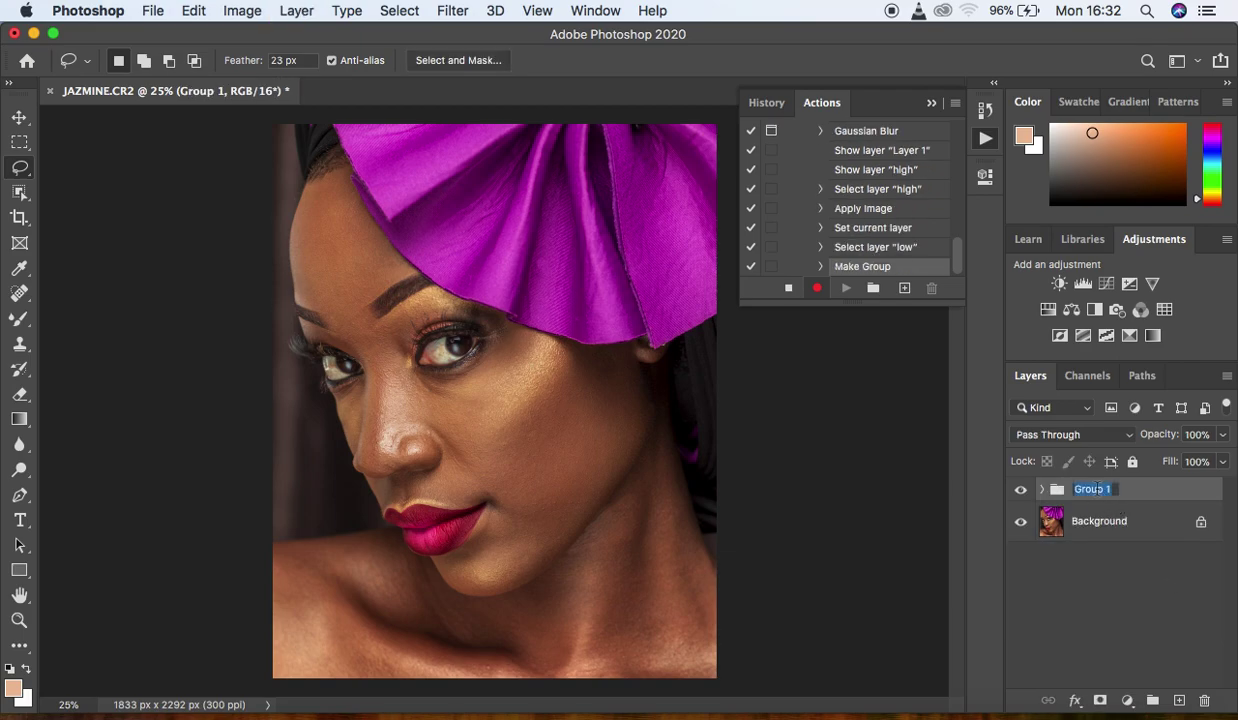
type("freq sep")
key("Return")
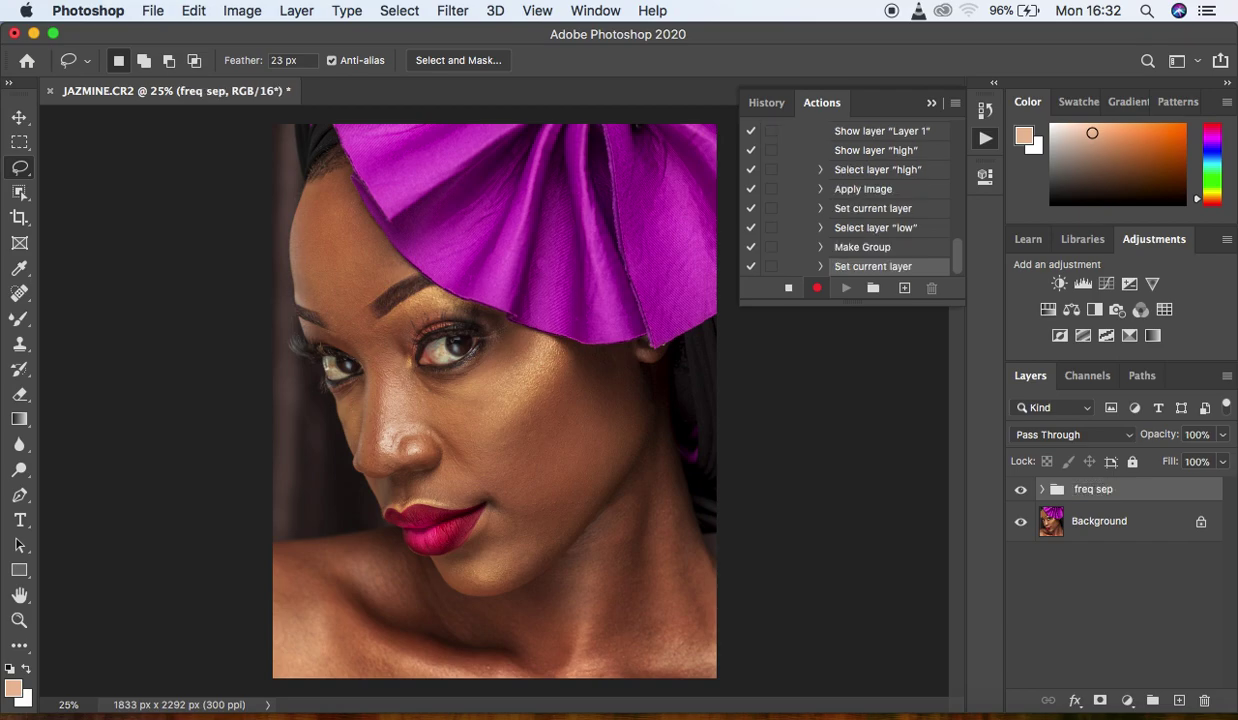
Add a Black & White adjustment layer directly above high inside the freq sep group
left_click(1042, 489)
left_click(1138, 524)
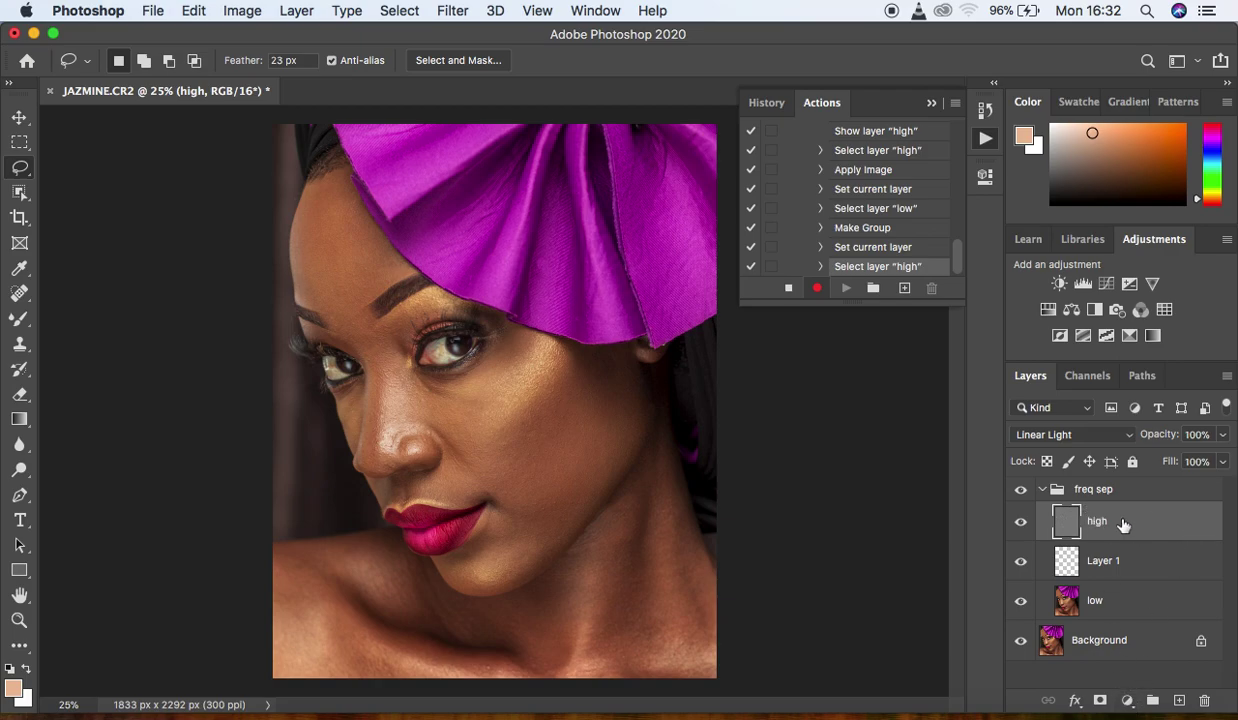
left_click(1128, 701)
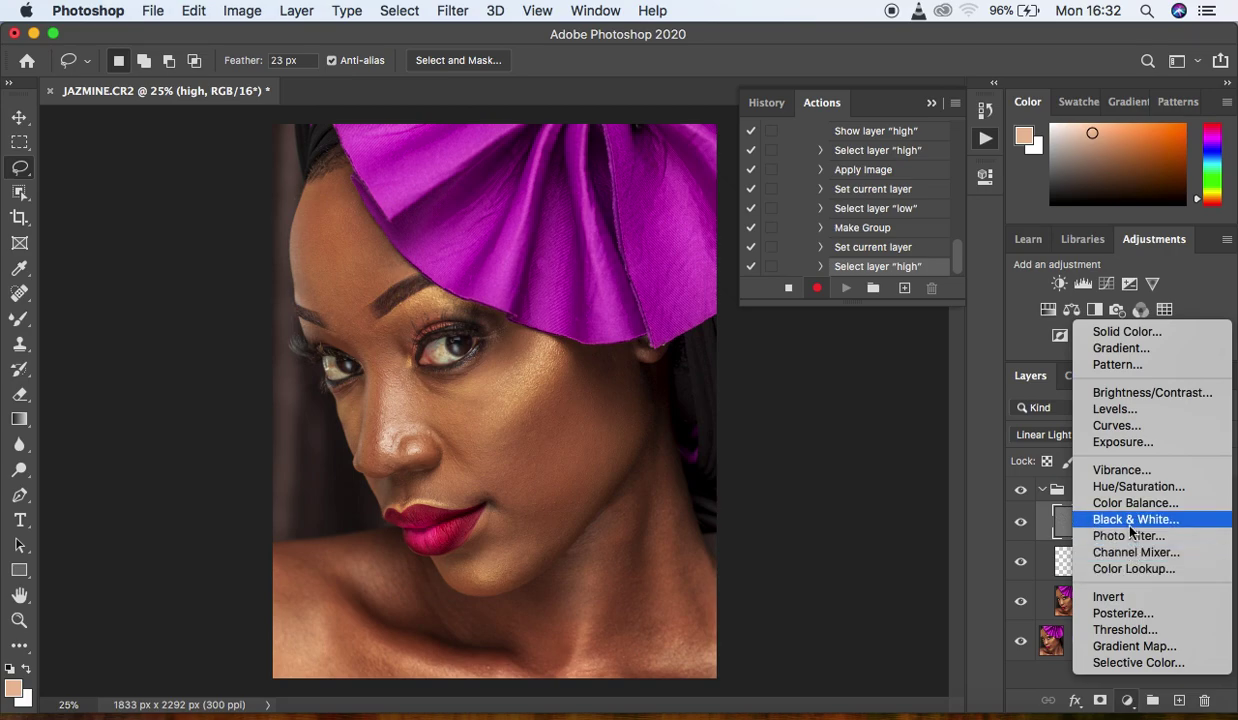
left_click(1129, 520)
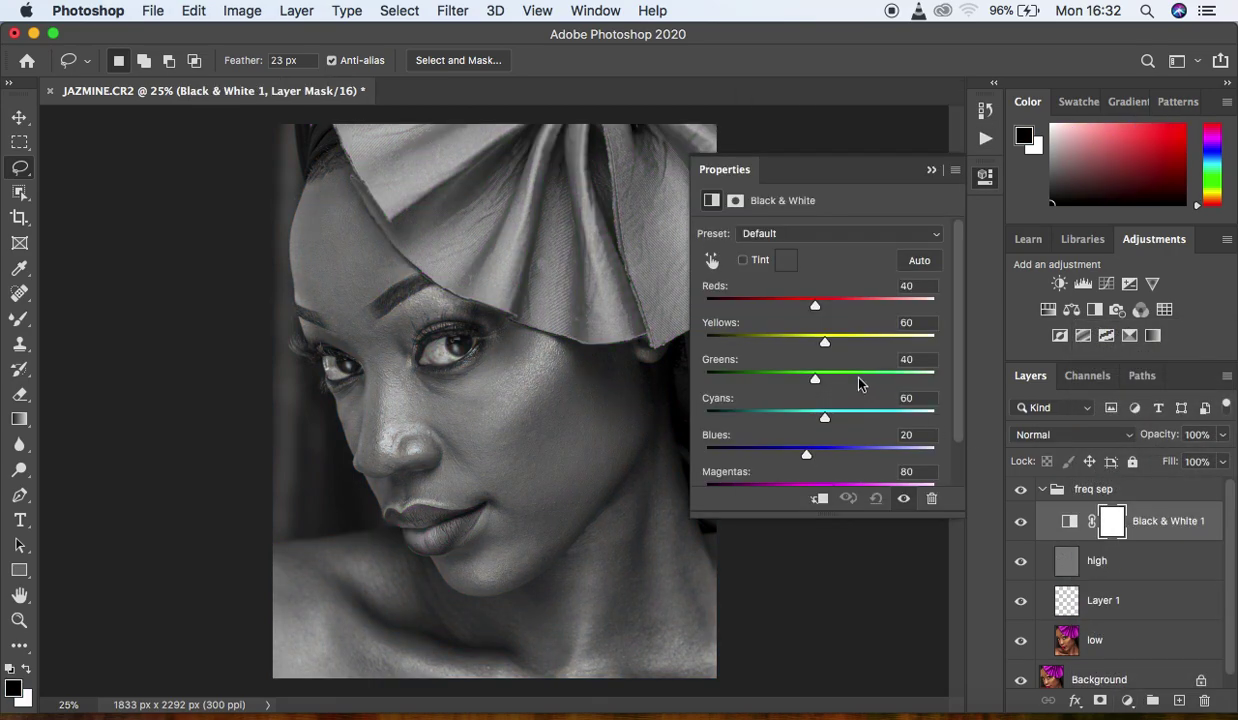
Set the Black & White adjustment's Reds value to -24 and make the low layer active
left_click_drag(815, 305, 786, 306)
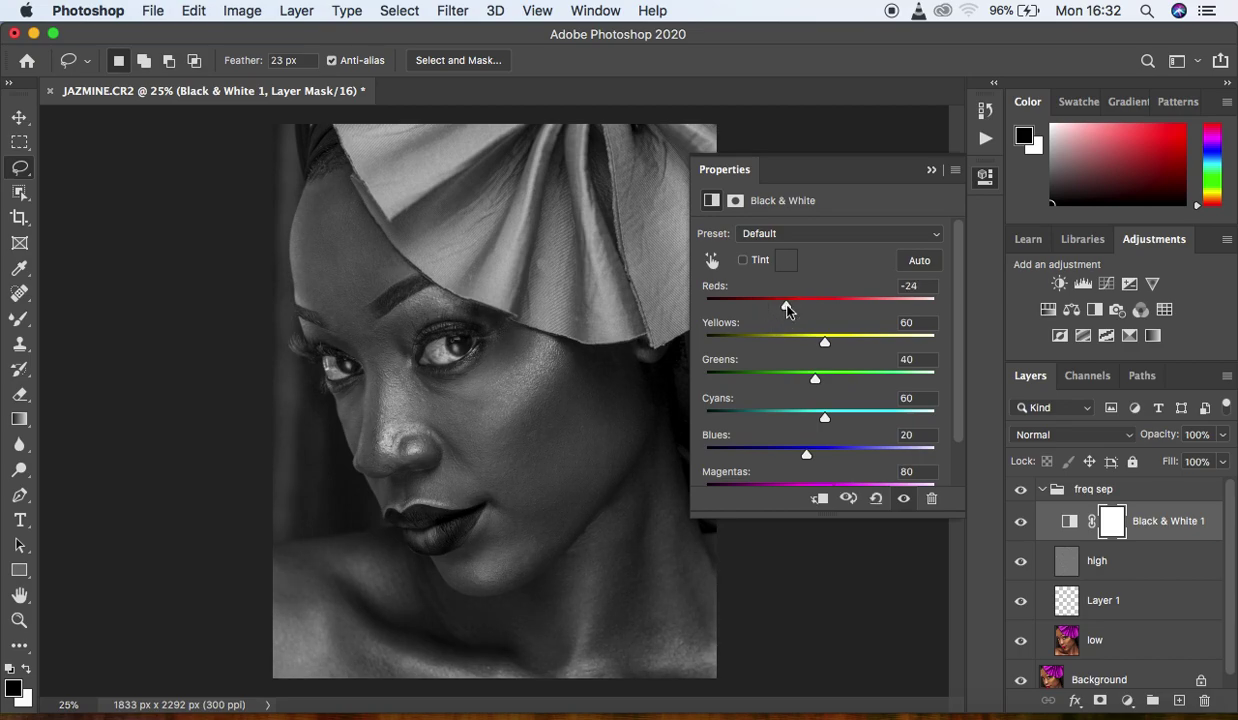
left_click(930, 173)
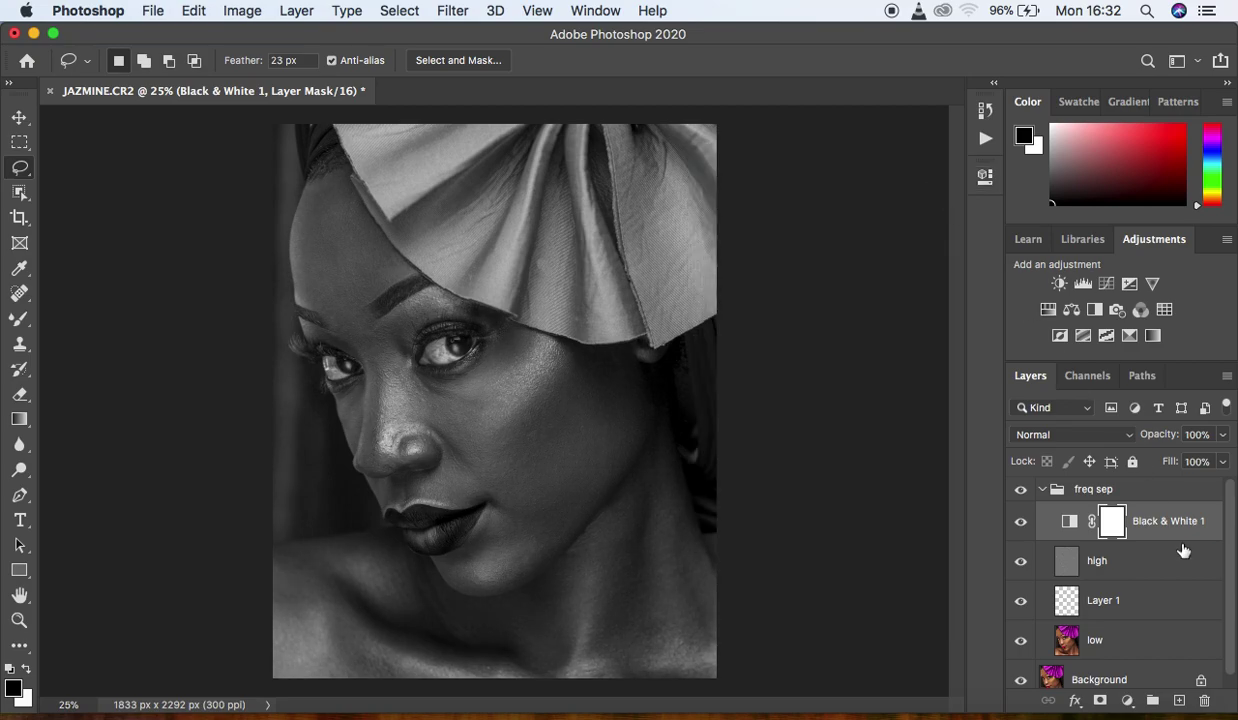
left_click(1156, 647)
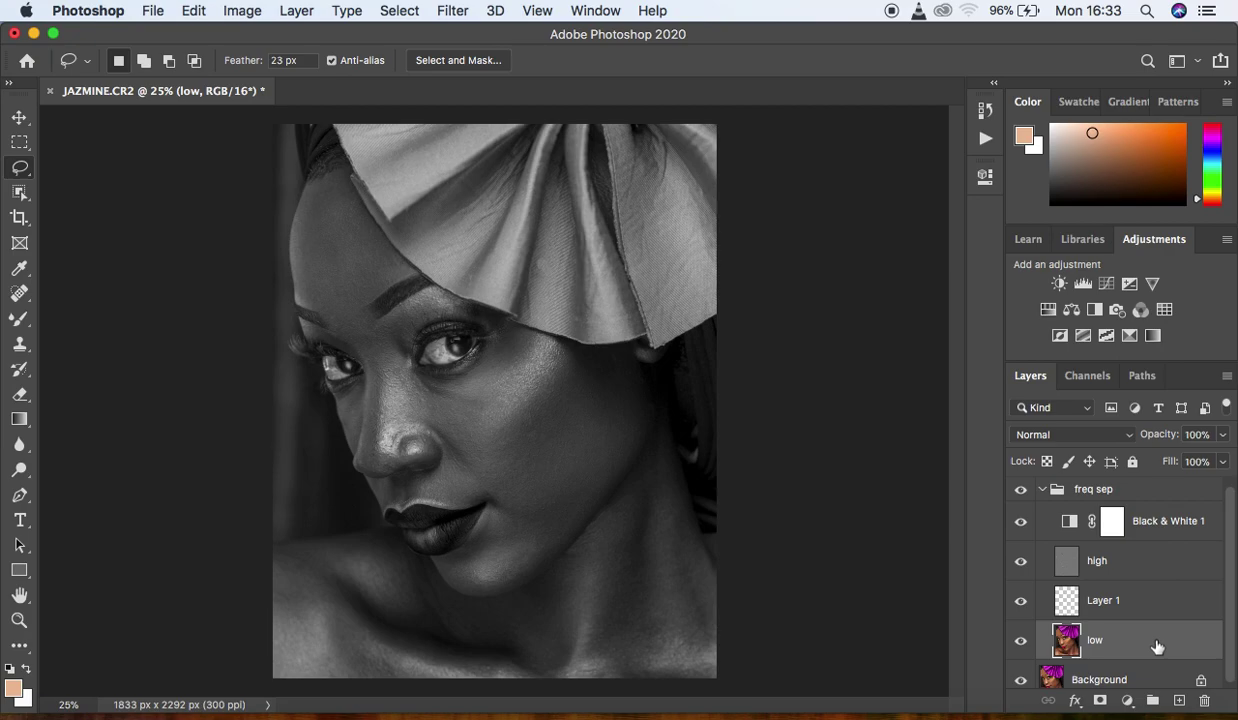
Stop recording the 16 bit action and delete the freq sep group with its layers
left_click(983, 113)
left_click(820, 102)
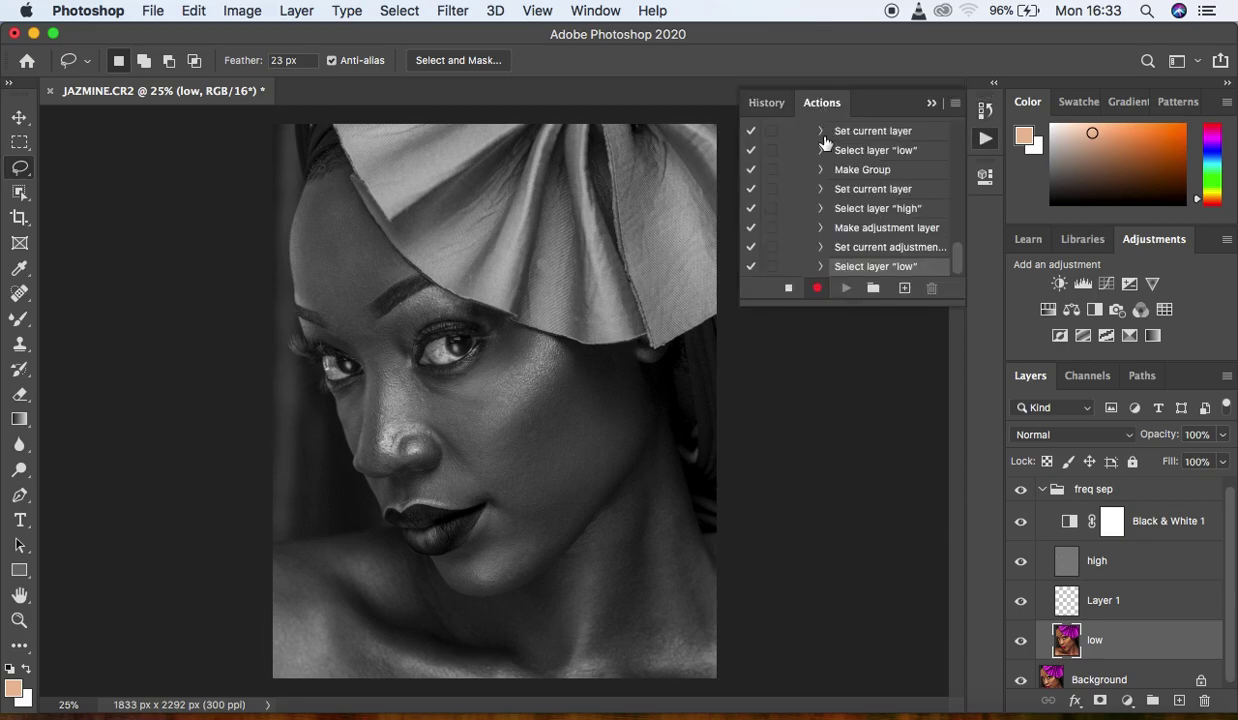
left_click(788, 289)
left_click_drag(958, 266, 958, 196)
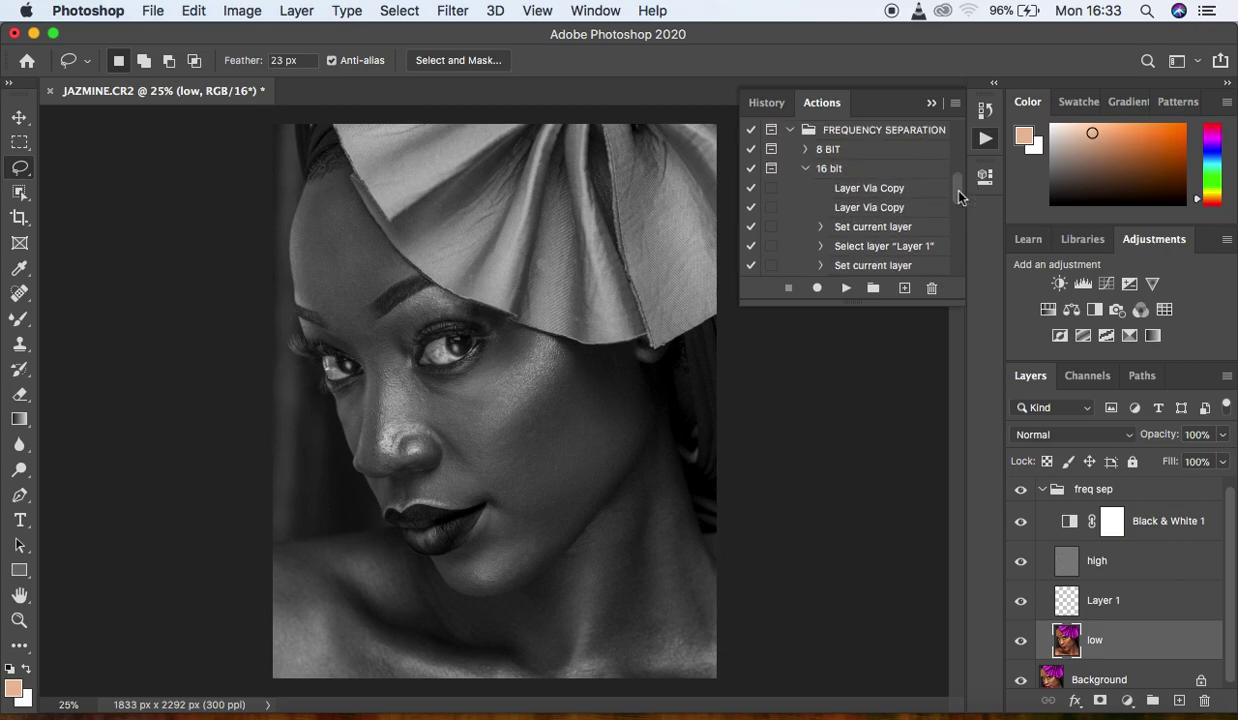
left_click(805, 168)
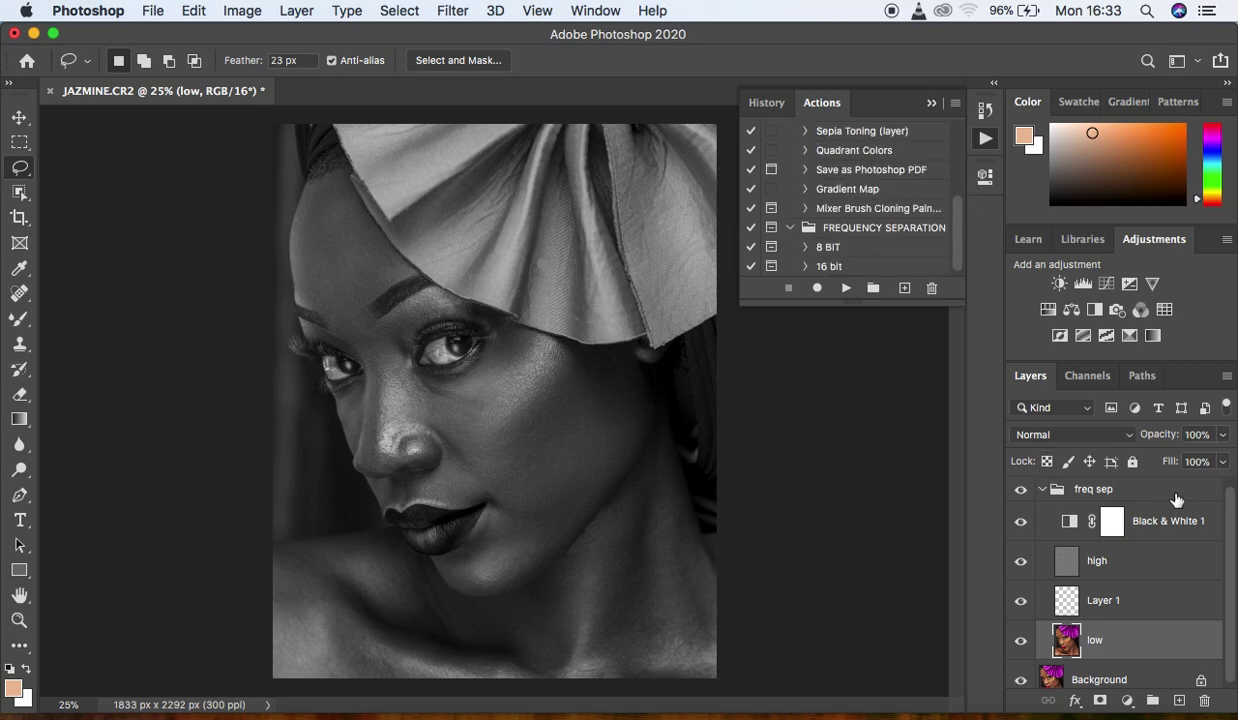
left_click(1045, 490)
left_click_drag(1045, 490, 1206, 704)
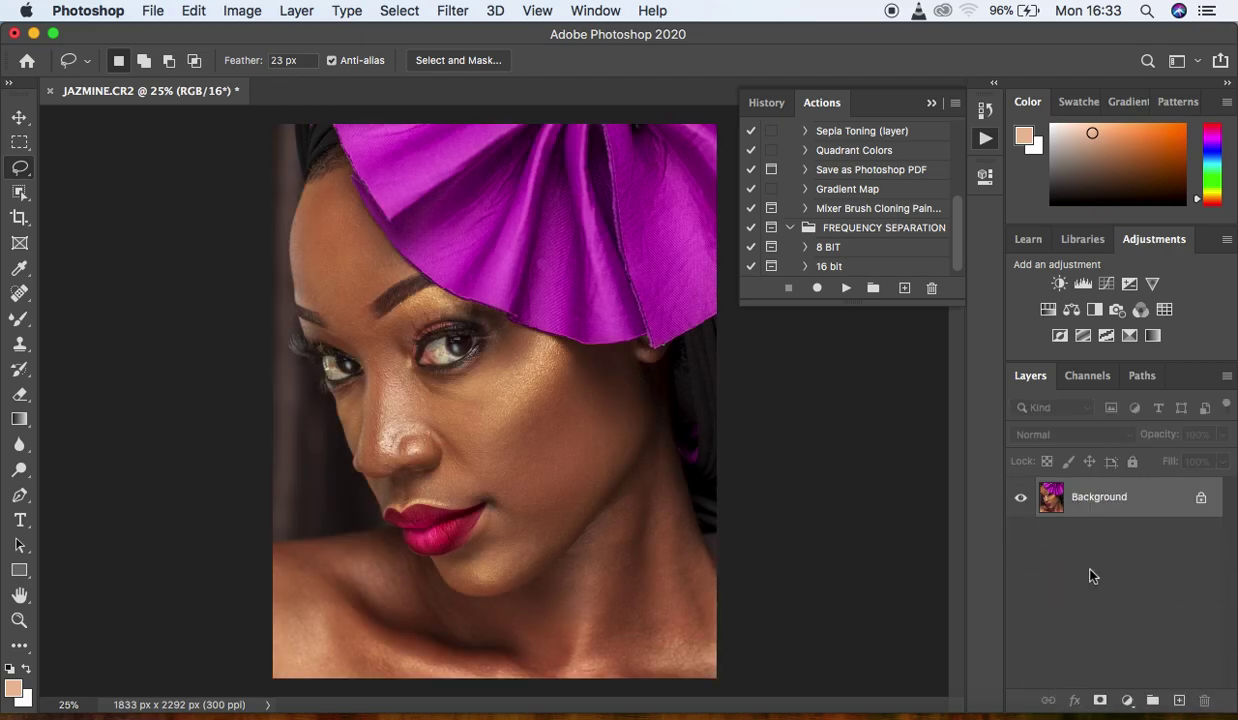
Test the 16 bit action on the Background with a 545-pixel Gaussian Blur radius, and delete the freq sep group it builds
left_click(840, 265)
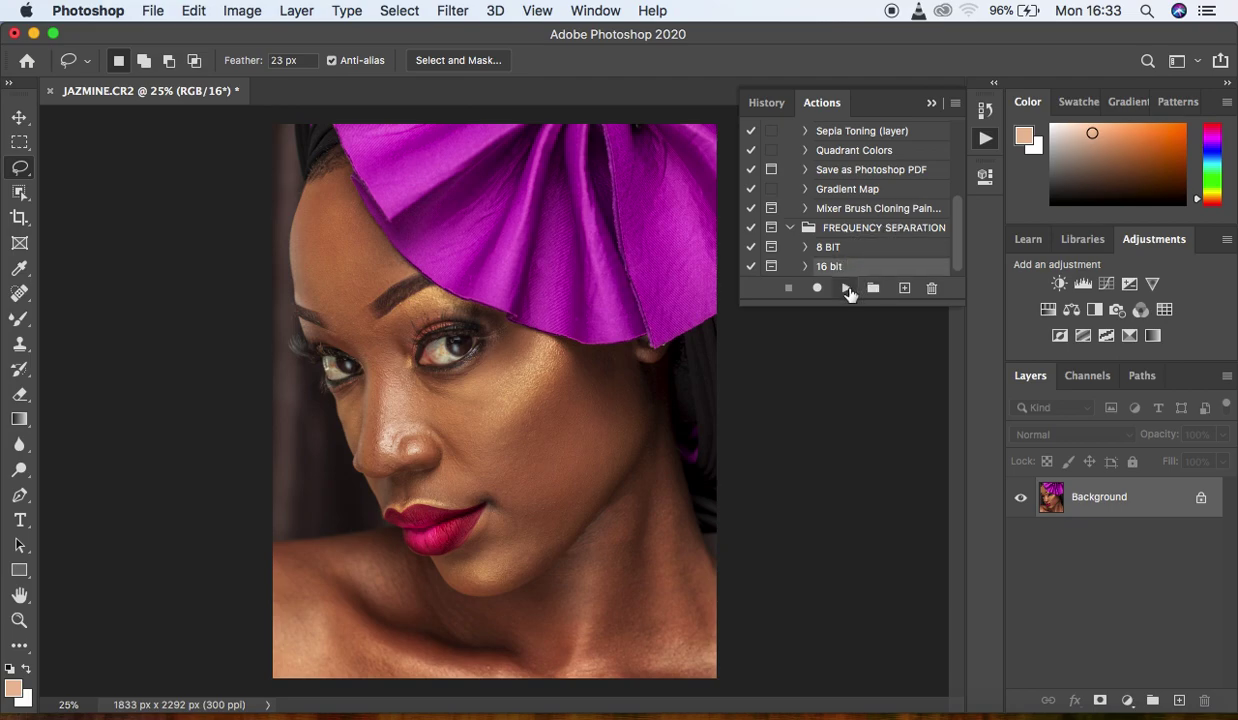
left_click(846, 287)
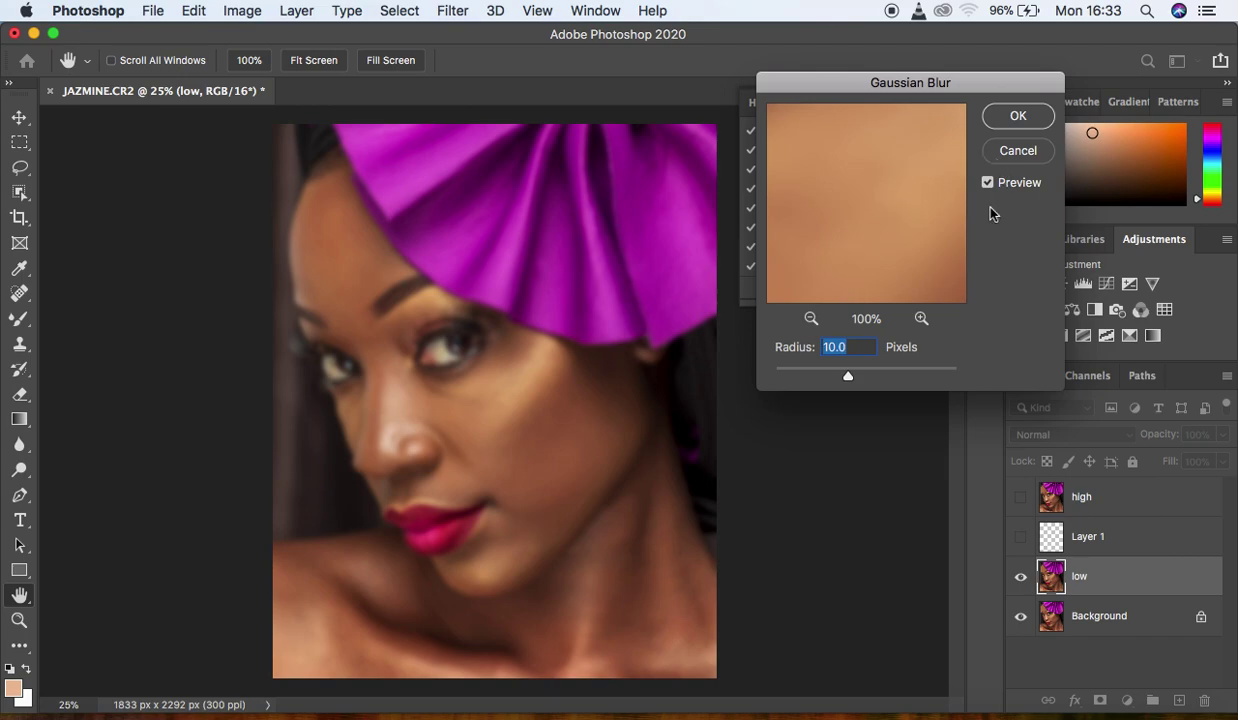
type("545")
left_click(1003, 117)
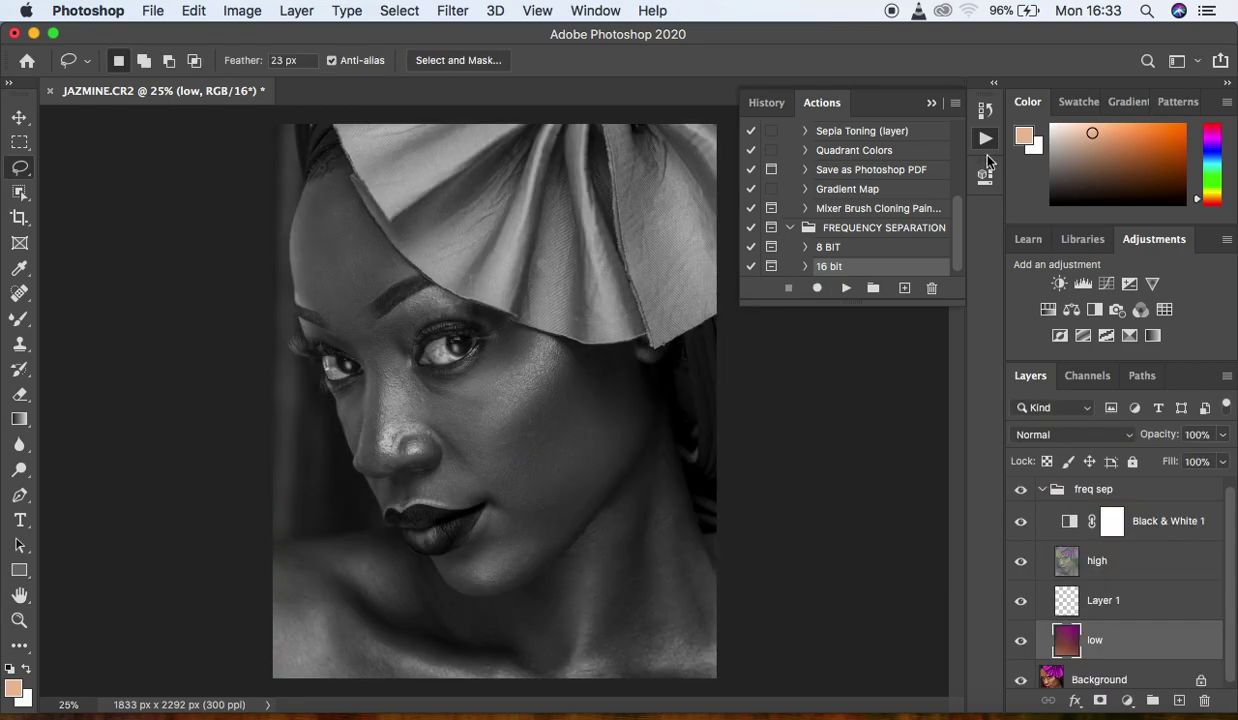
left_click_drag(1104, 502, 1205, 701)
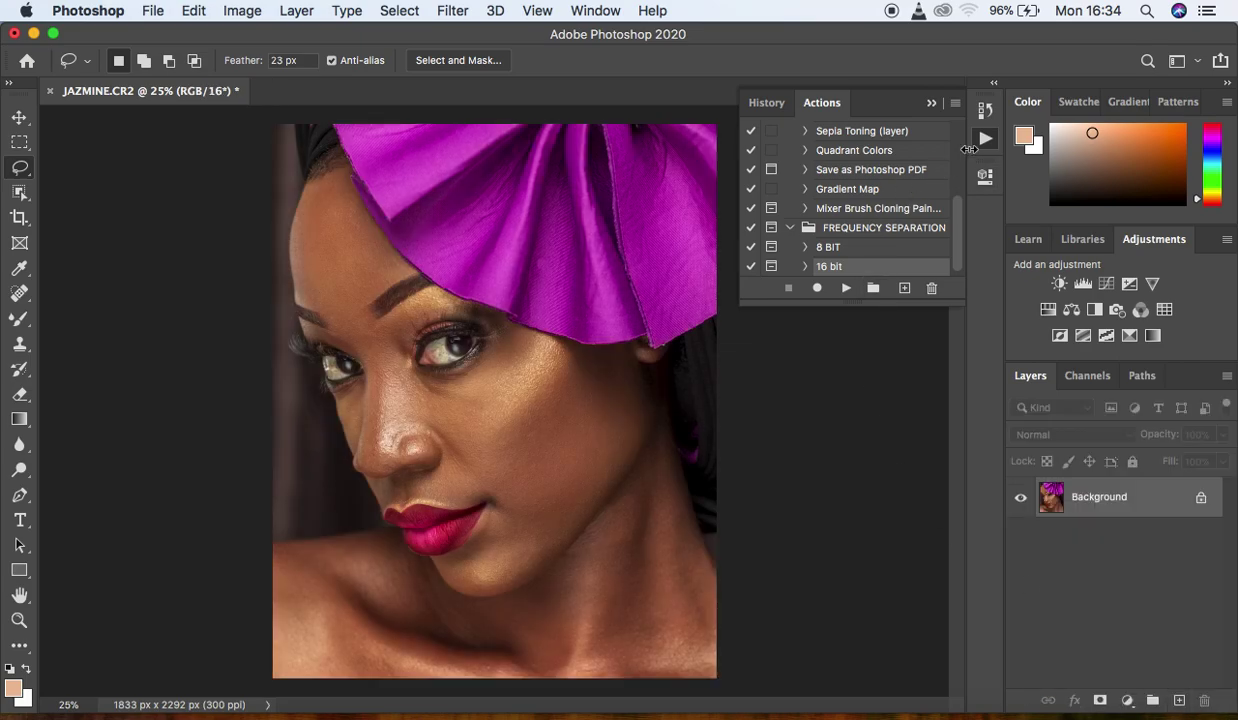
Collapse the FREQUENCY SEPARATION set and create a new action set named DODGE AND BURN
left_click(790, 228)
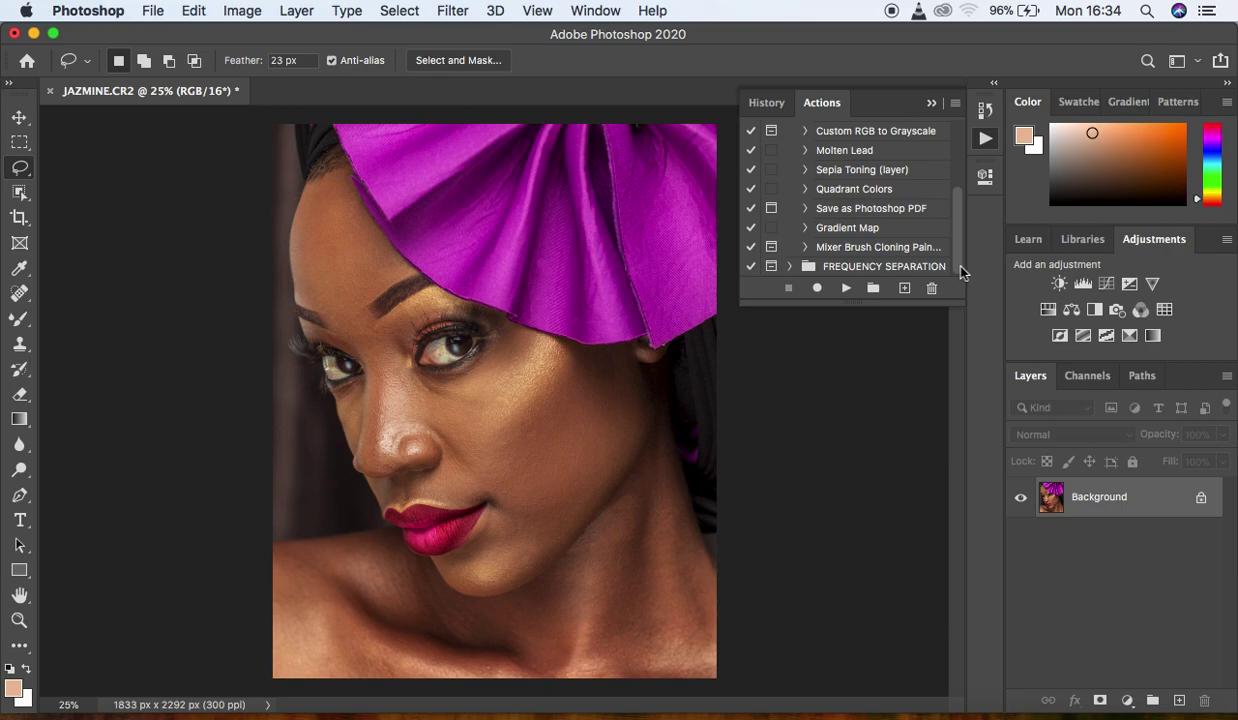
left_click(873, 289)
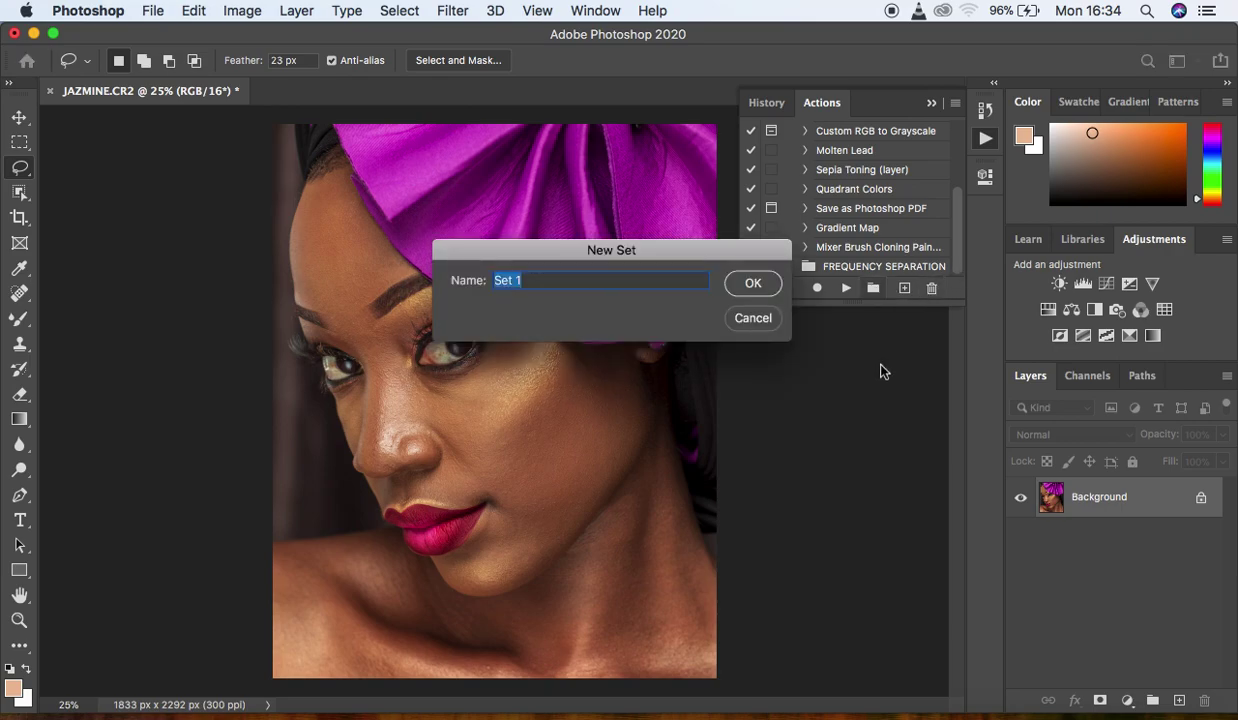
type("DODGE AND BURN")
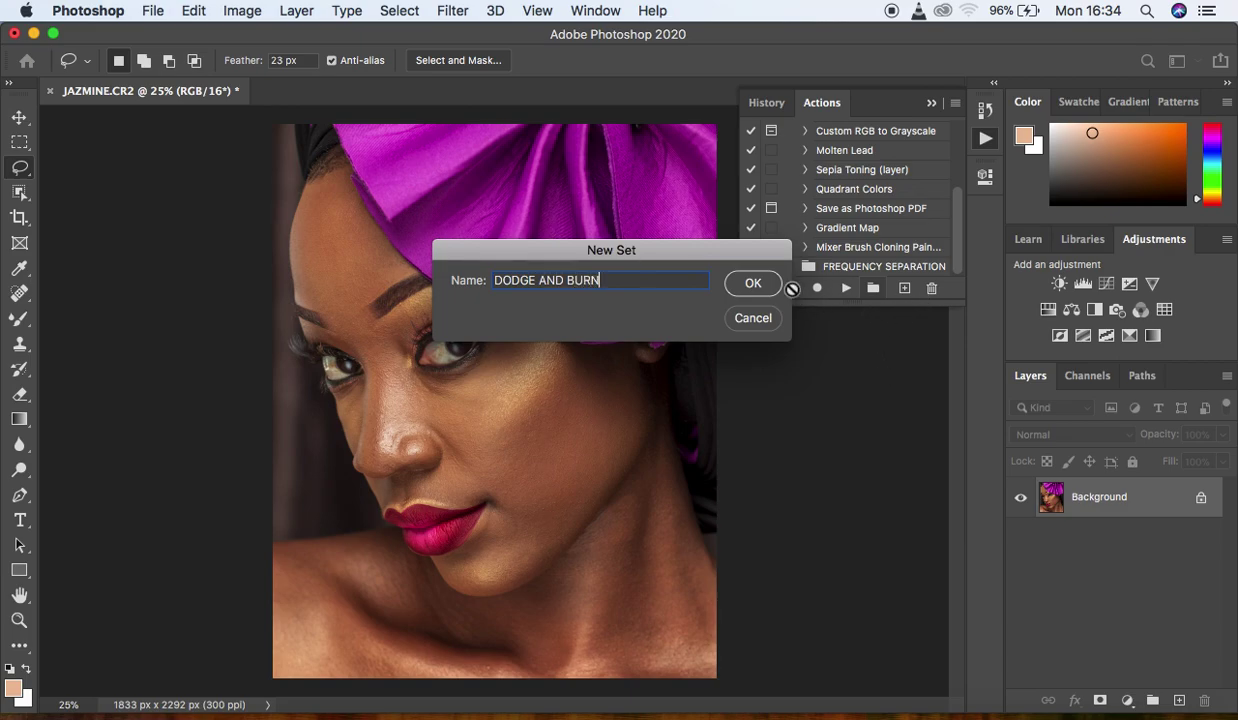
left_click(752, 283)
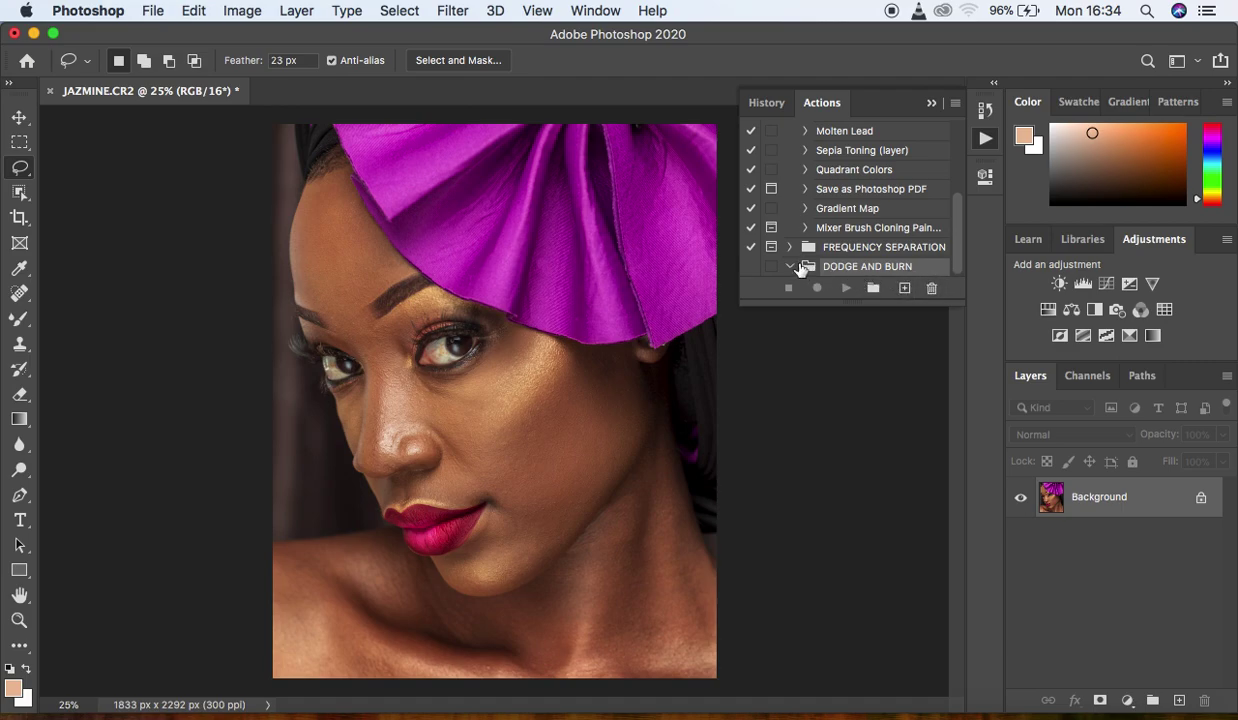
Start recording a new action named DNB in the DODGE AND BURN set, with no function key and a color label
left_click(906, 289)
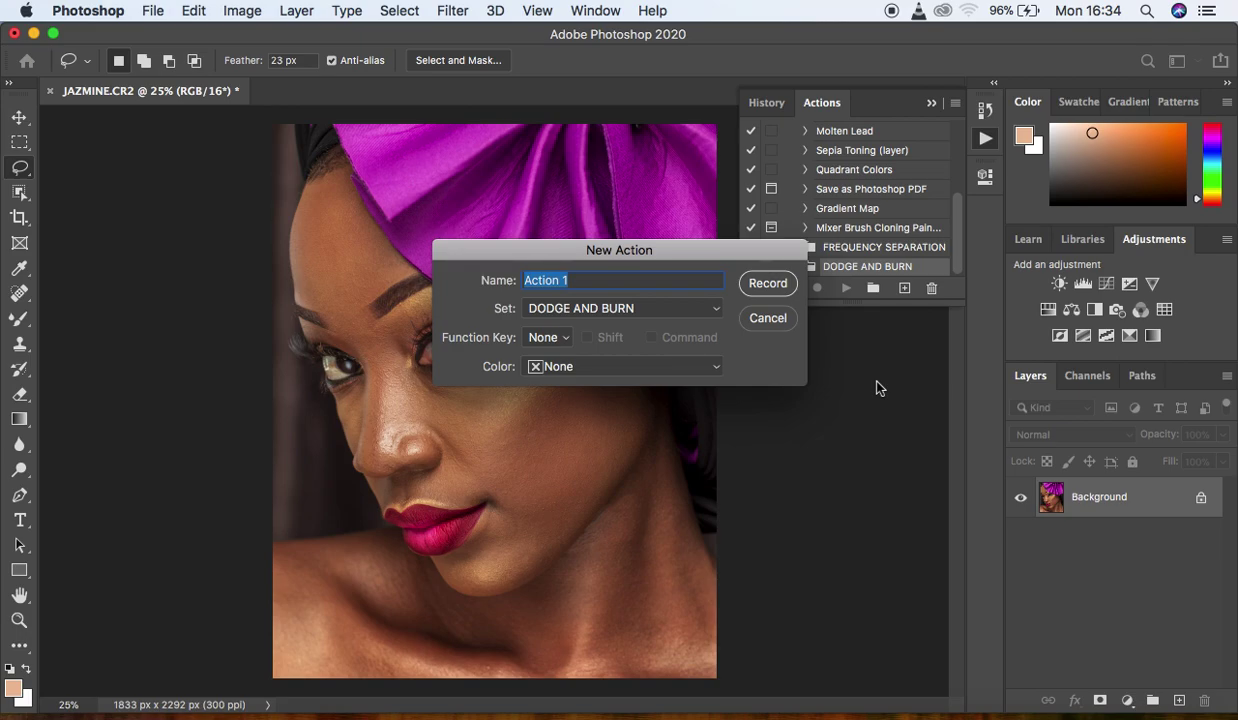
type("DN")
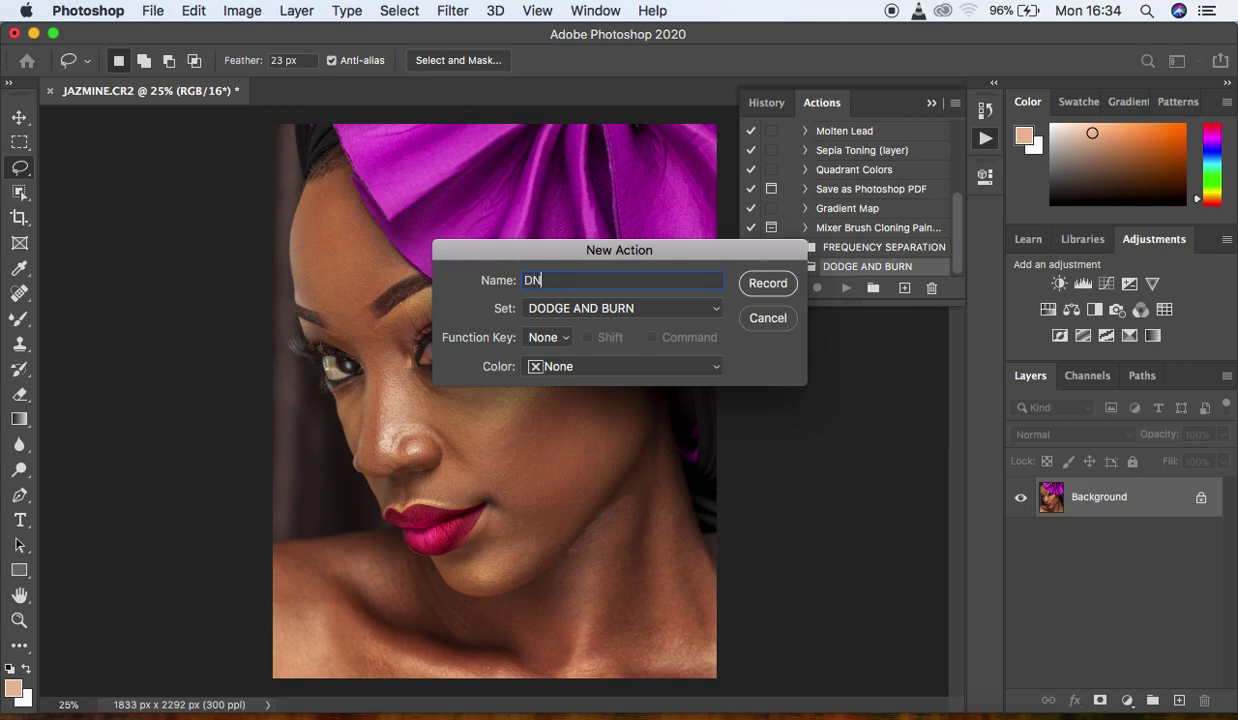
type("B")
left_click(548, 337)
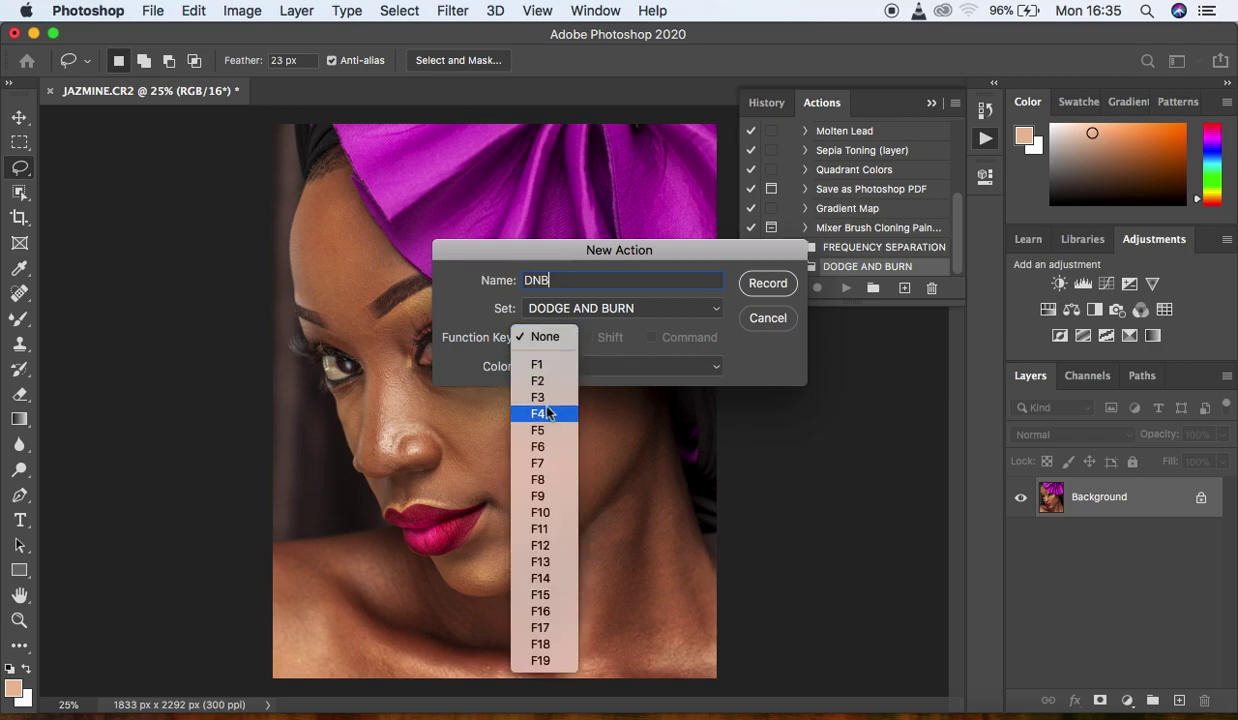
left_click(600, 302)
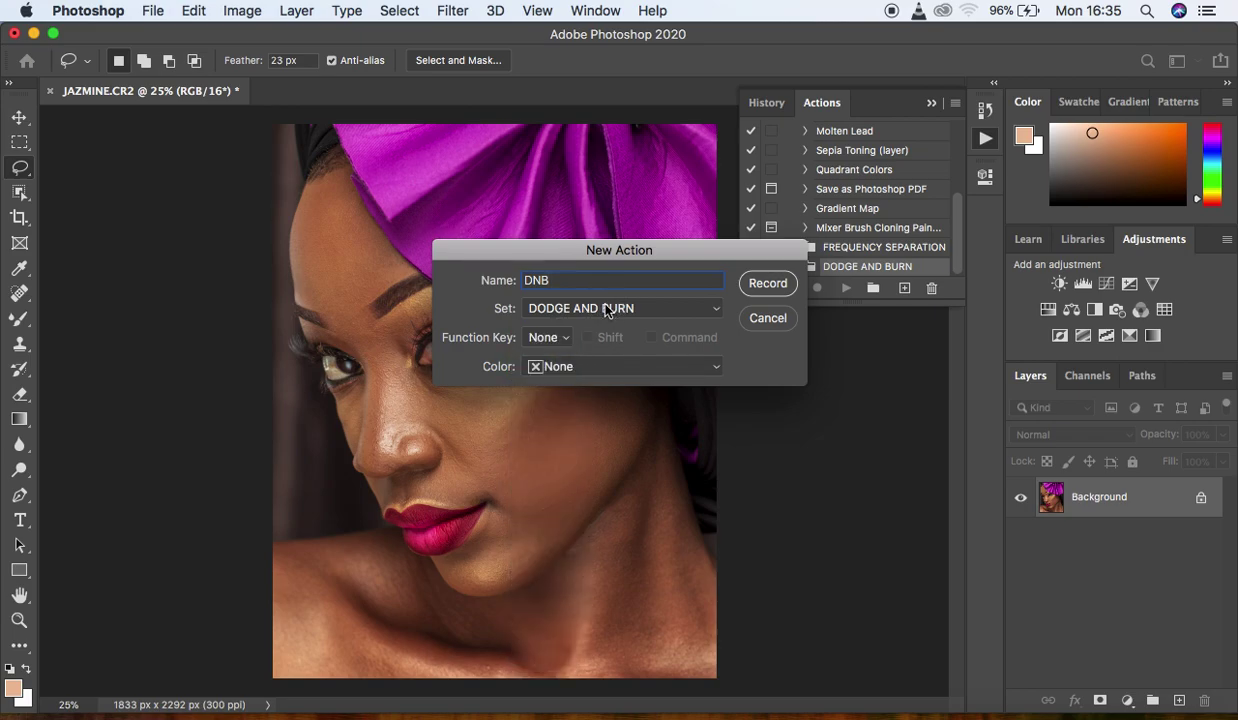
left_click(542, 376)
left_click(570, 463)
left_click(756, 287)
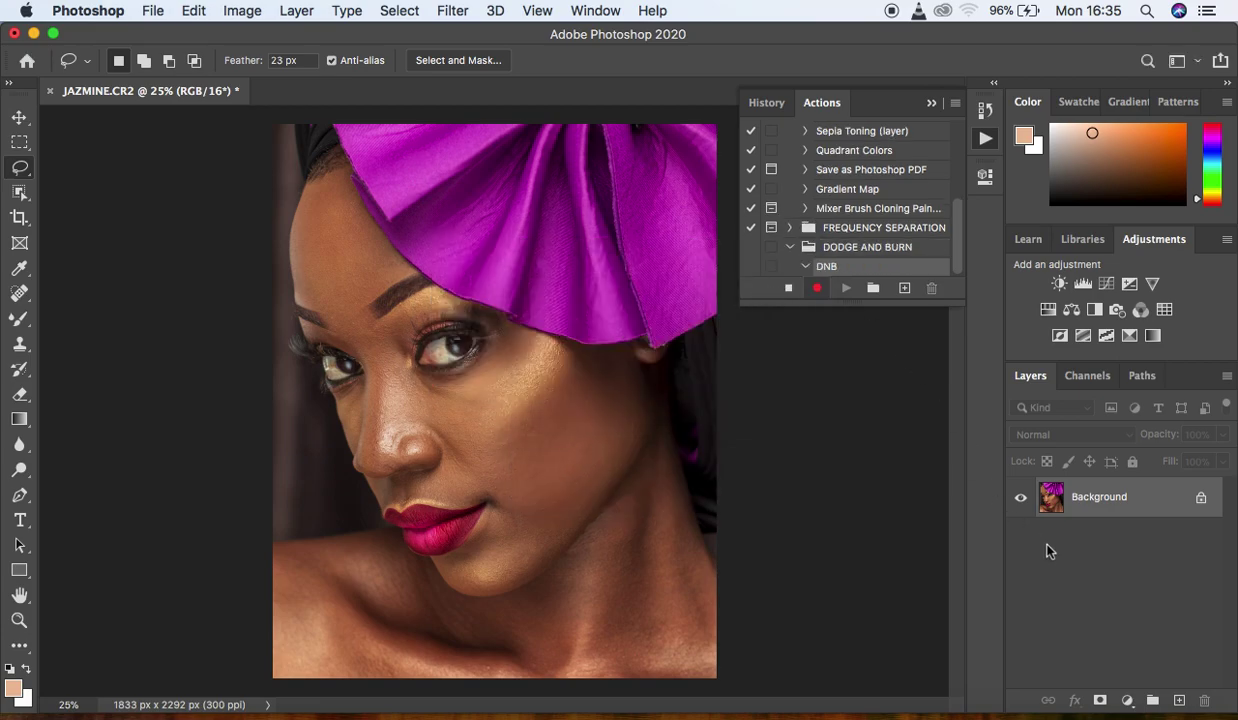
Add a Curves adjustment layer above the Background and raise the curve's midpoint to strongly brighten the image
left_click(1127, 700)
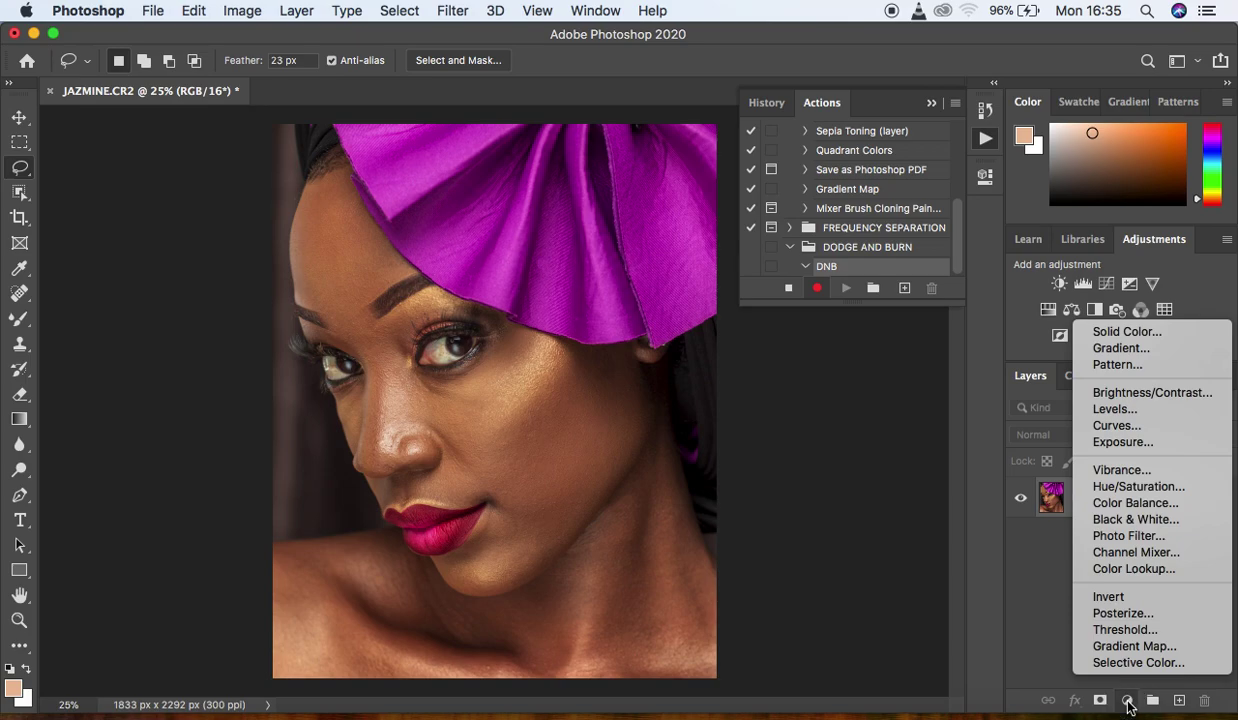
left_click(1118, 426)
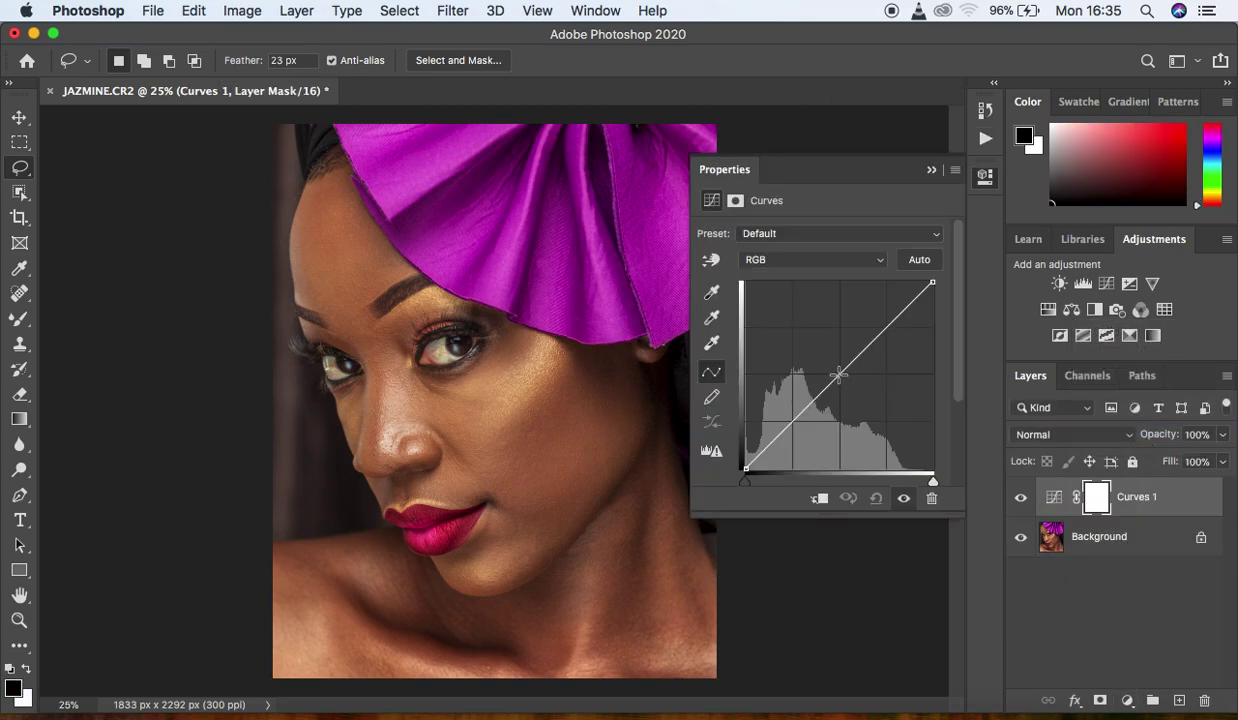
left_click_drag(839, 375, 807, 338)
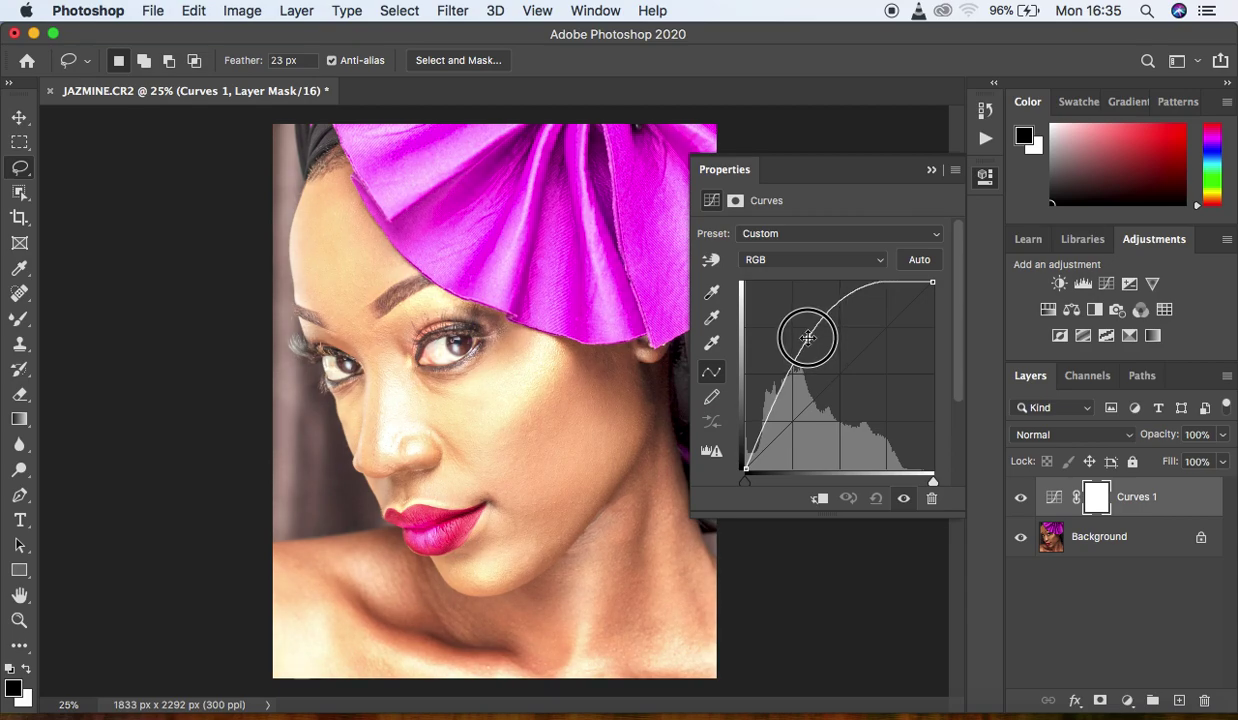
left_click(931, 170)
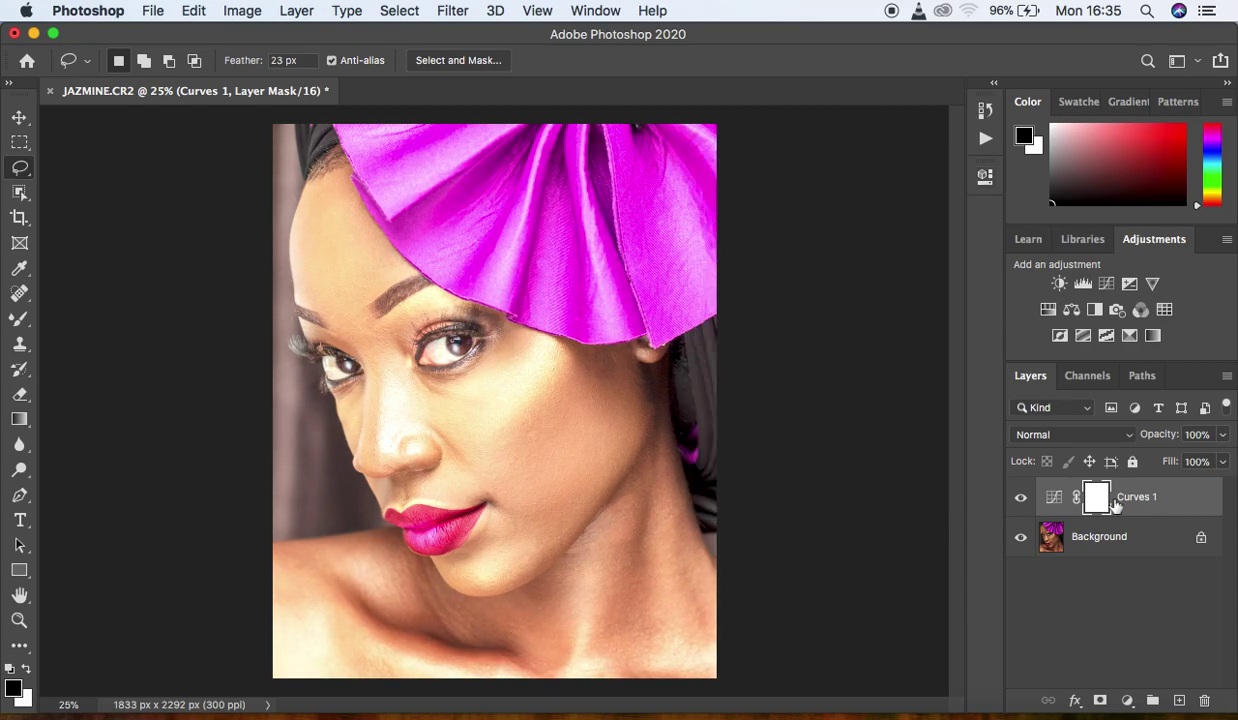
Invert the brightening Curves layer's mask to black and rename the layer dodge
key("super+i")
double_click(1136, 496)
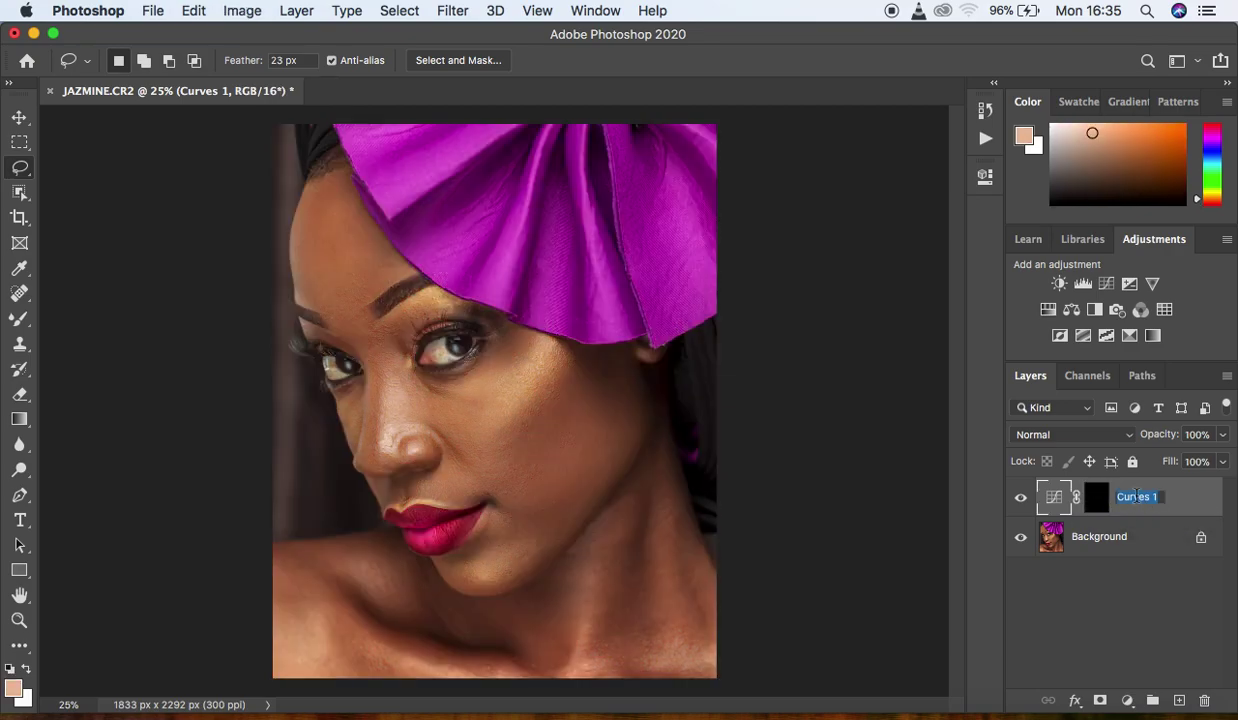
type("dodge")
key("Return")
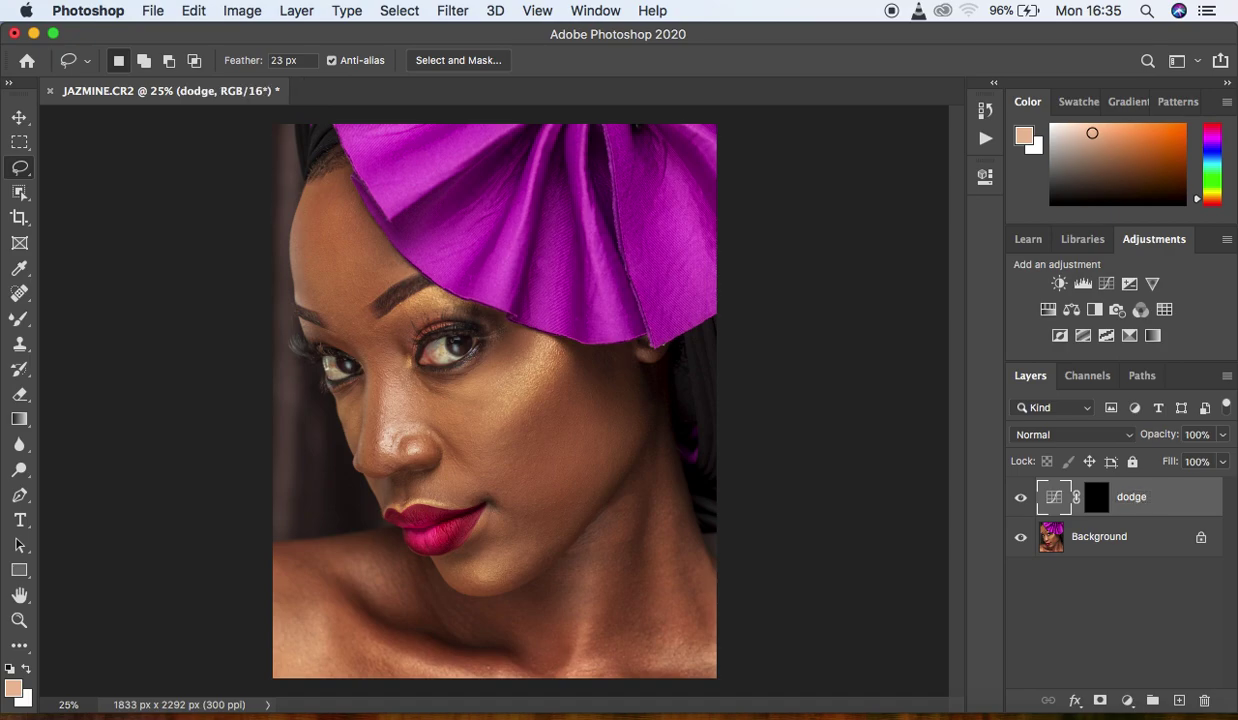
Add a second Curves adjustment layer above dodge and pull its curve down to strongly darken the image
left_click(1129, 701)
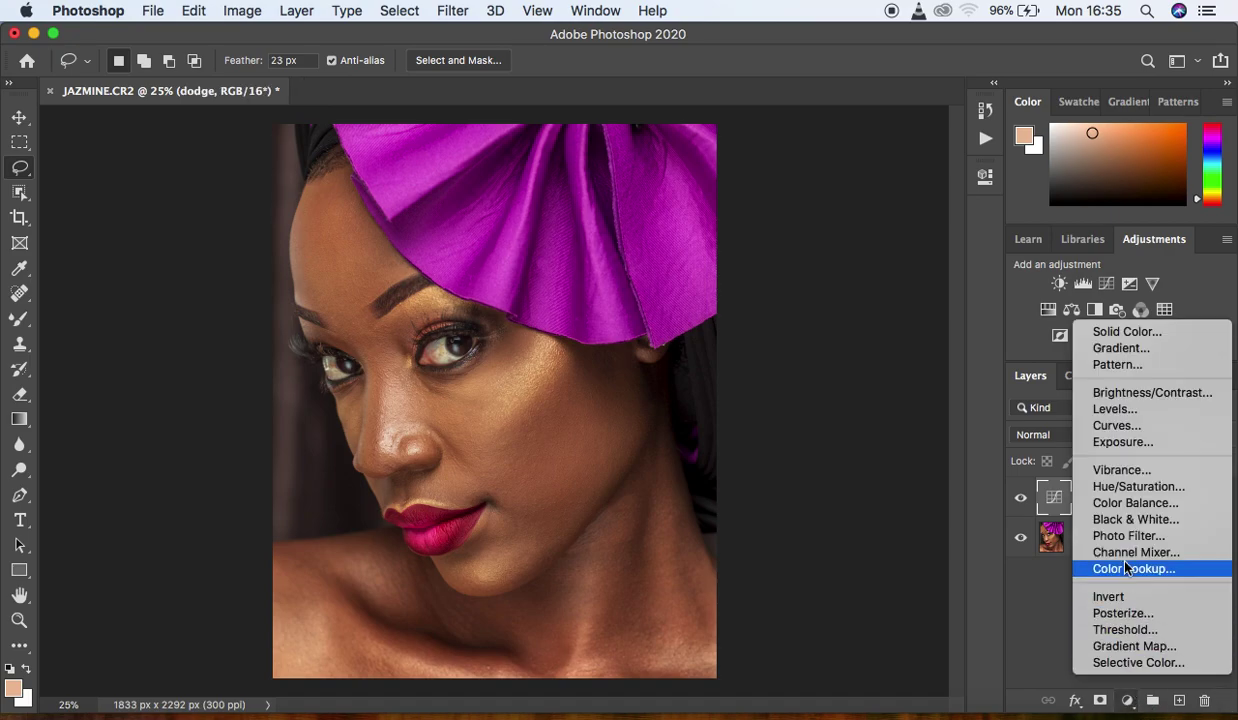
left_click(1117, 425)
left_click_drag(812, 363, 877, 388)
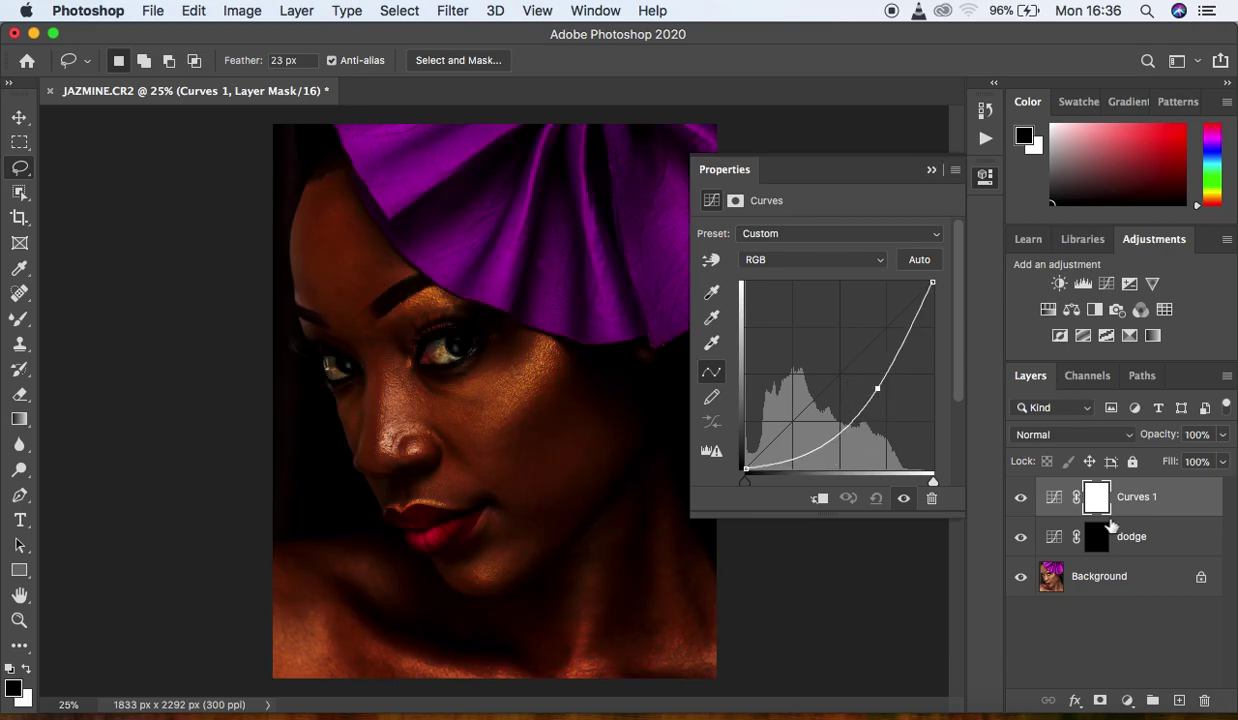
left_click(932, 172)
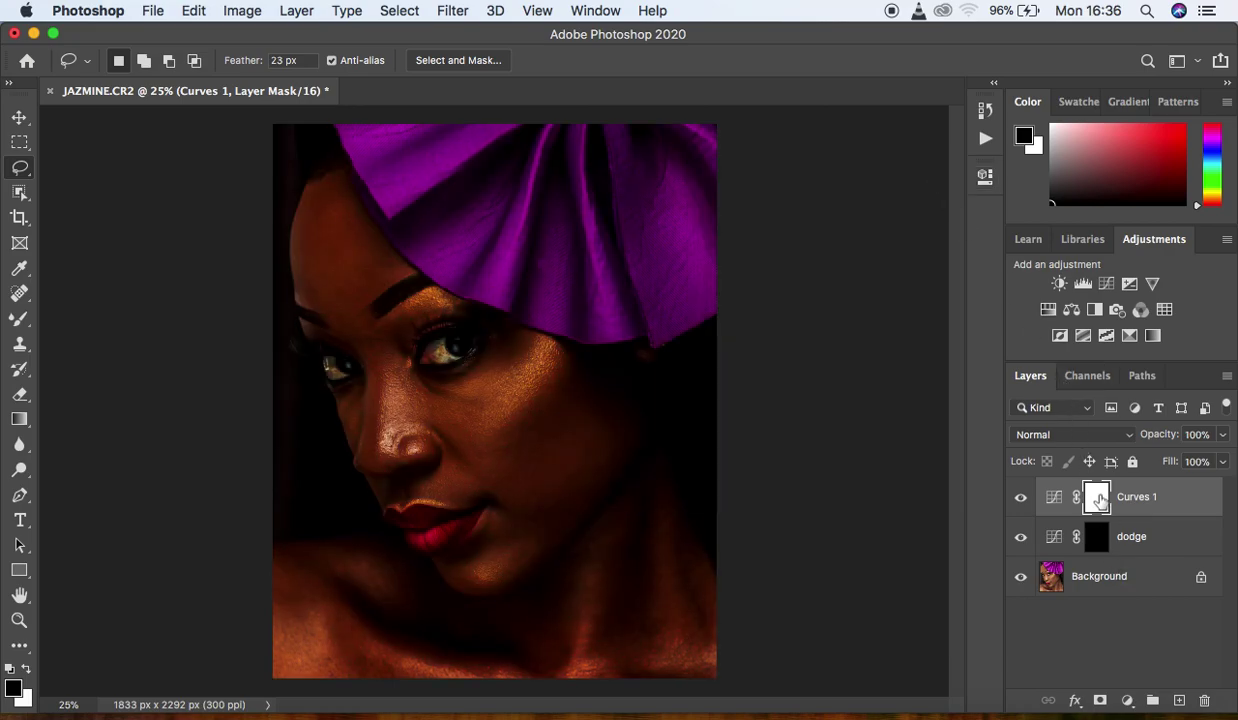
Invert the darkening Curves layer's mask to black and rename the layer burn
key("super+i")
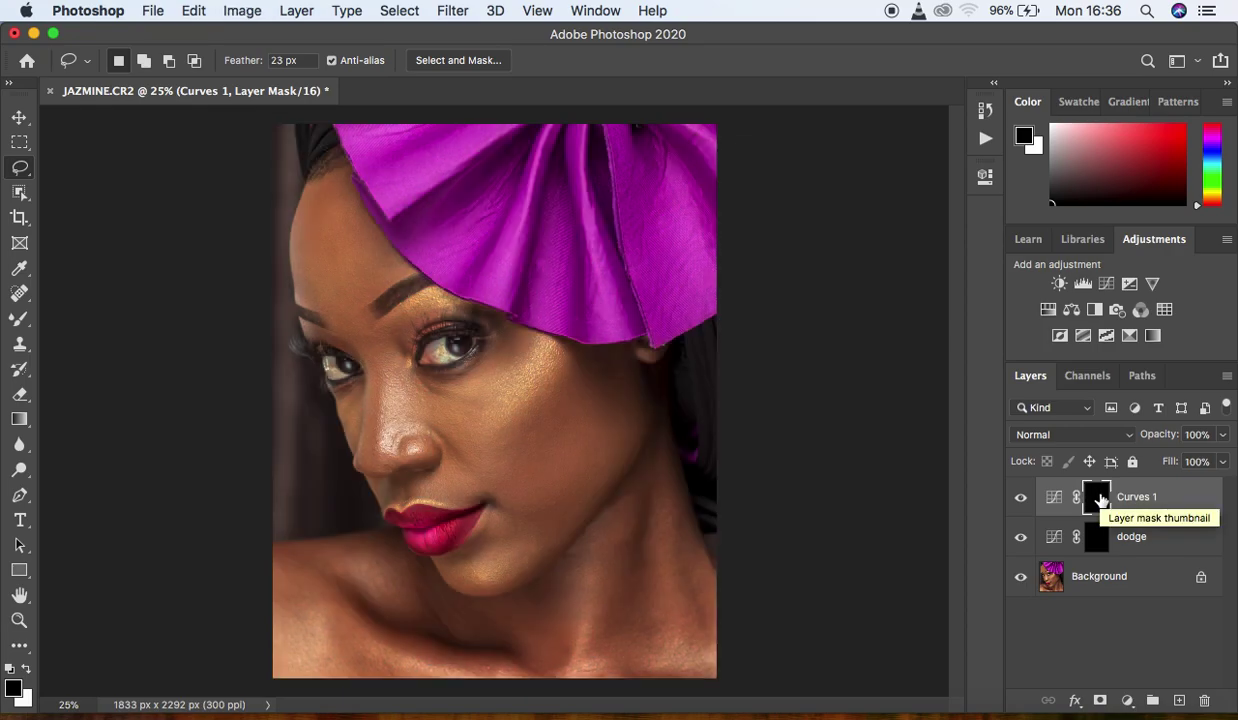
double_click(1137, 496)
type("burn")
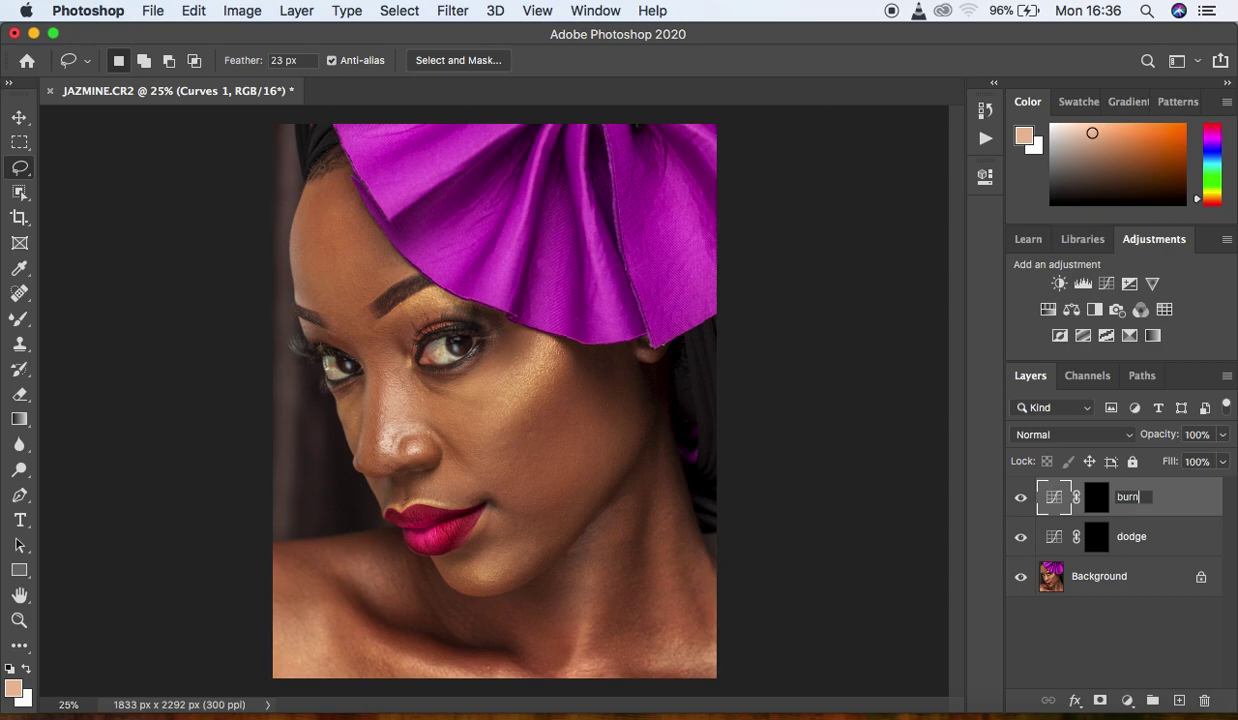
key("Return")
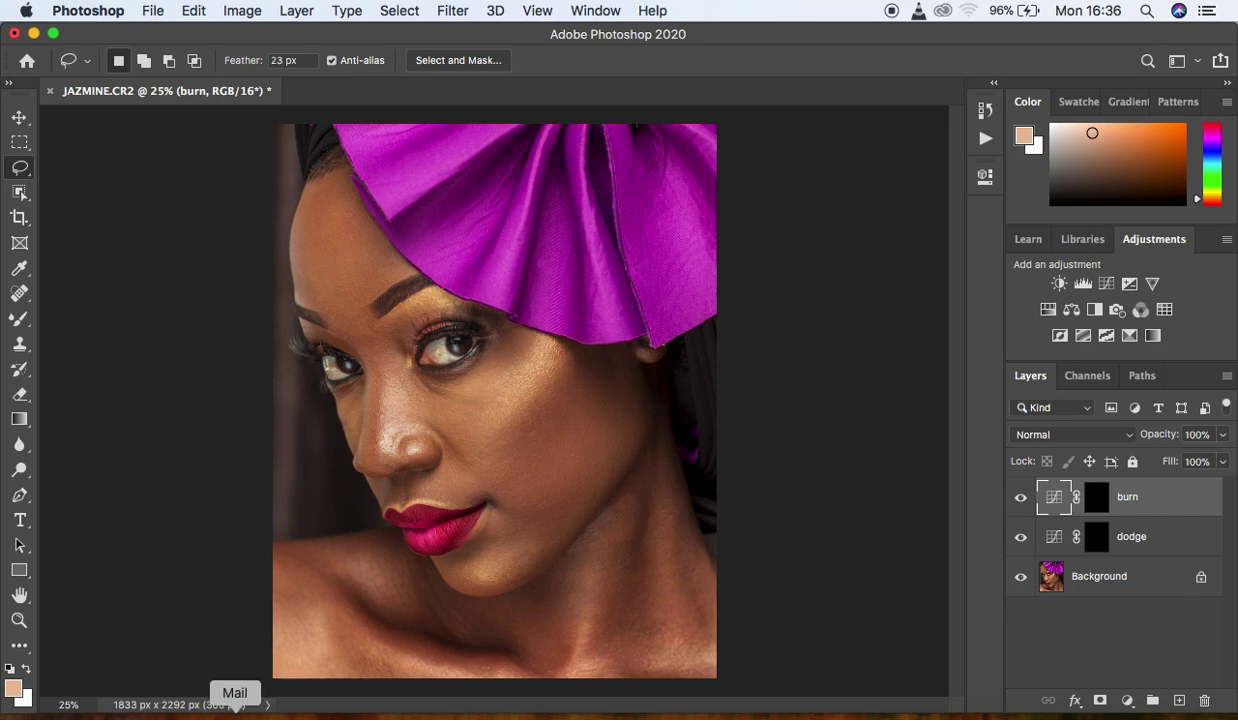
Reset the default colors and swap them so the foreground is white and the background black
left_click(10, 668)
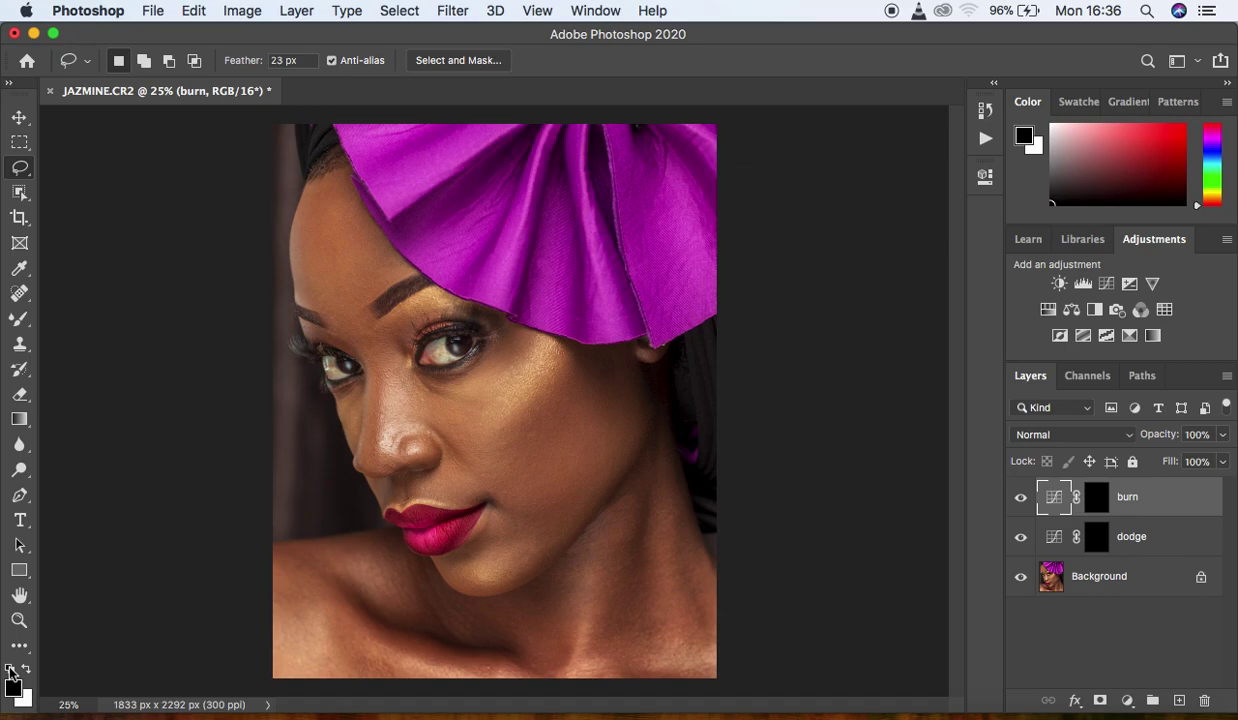
left_click(25, 667)
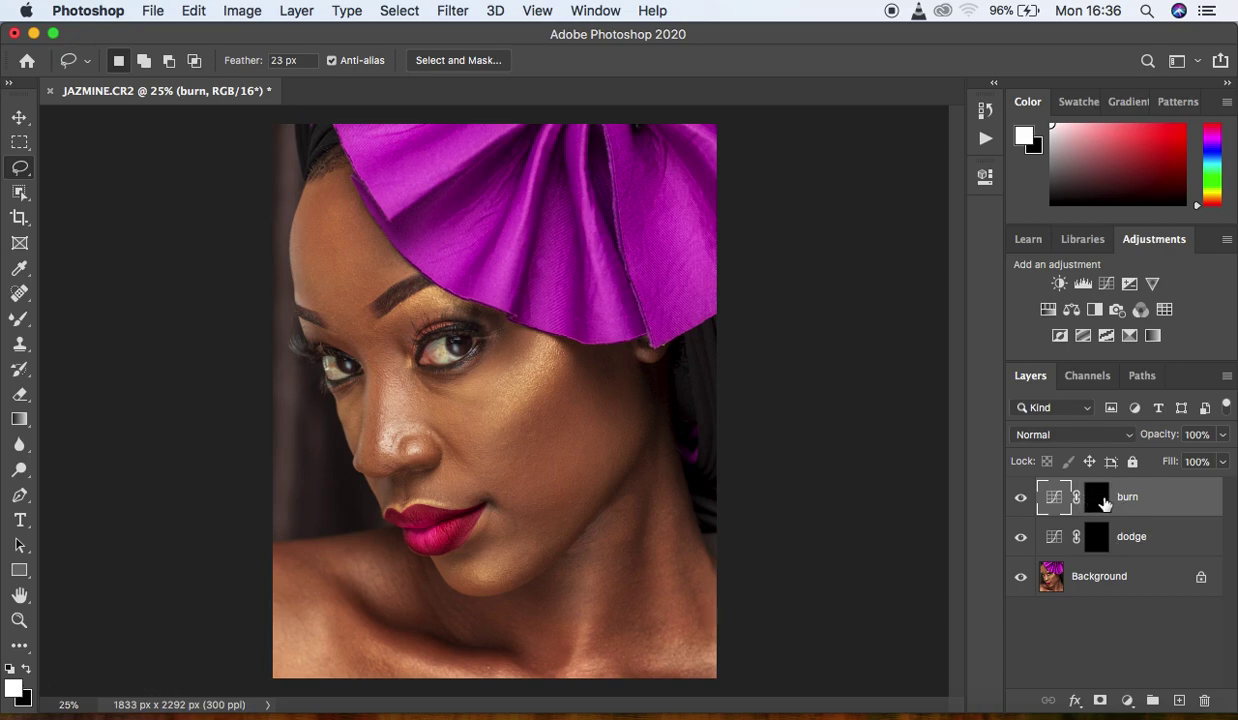
Group the burn and dodge layers together and rename the group DODGE AND BURN
left_click(1178, 535, "shift")
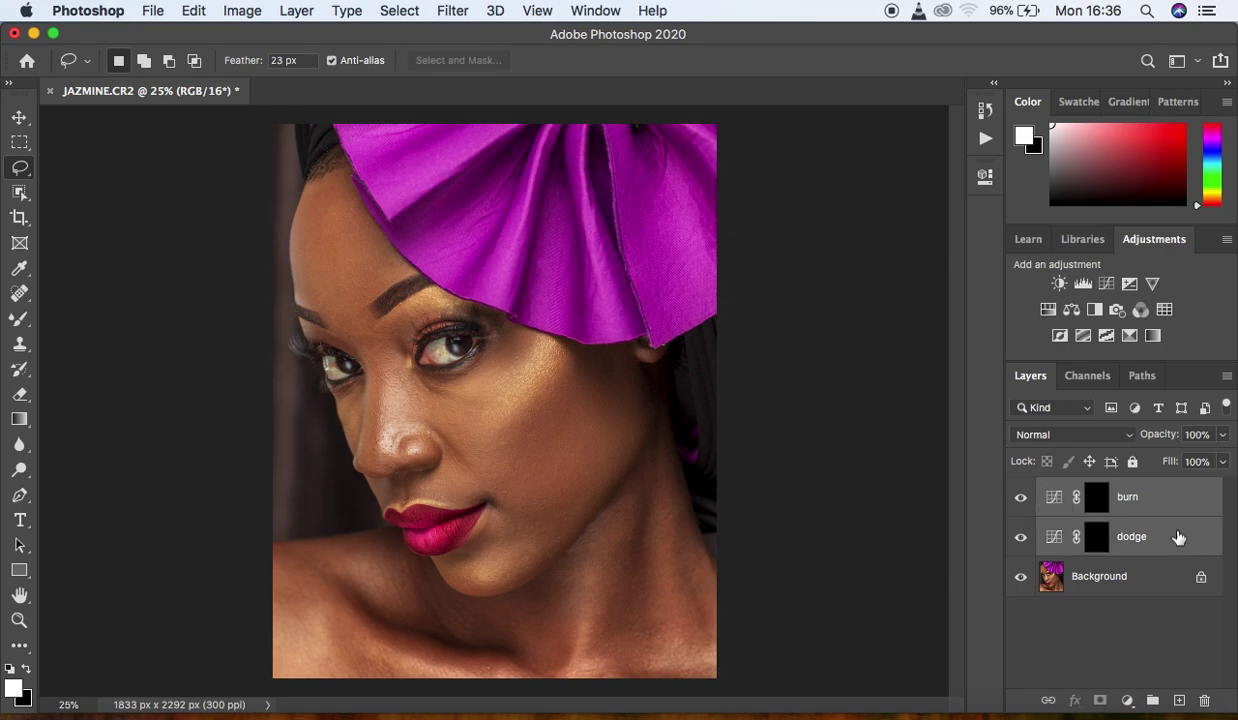
key("super+g")
double_click(1089, 489)
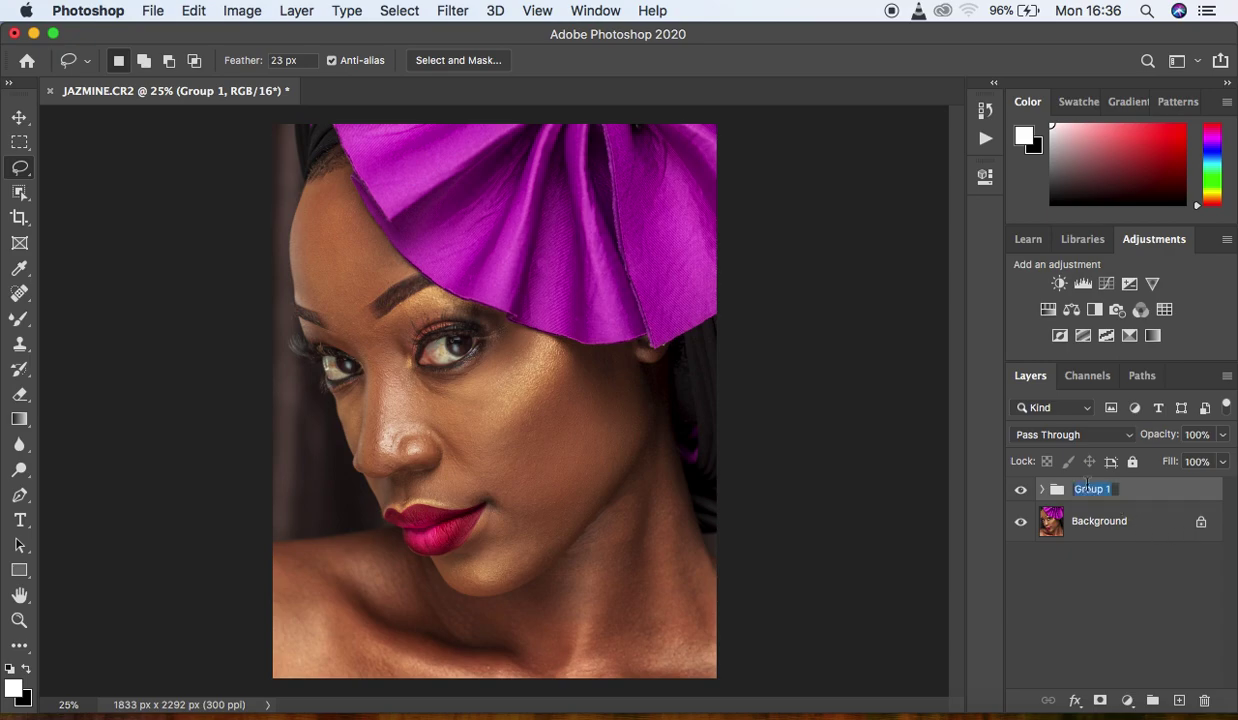
type("DODGE AND BURN")
key("Return")
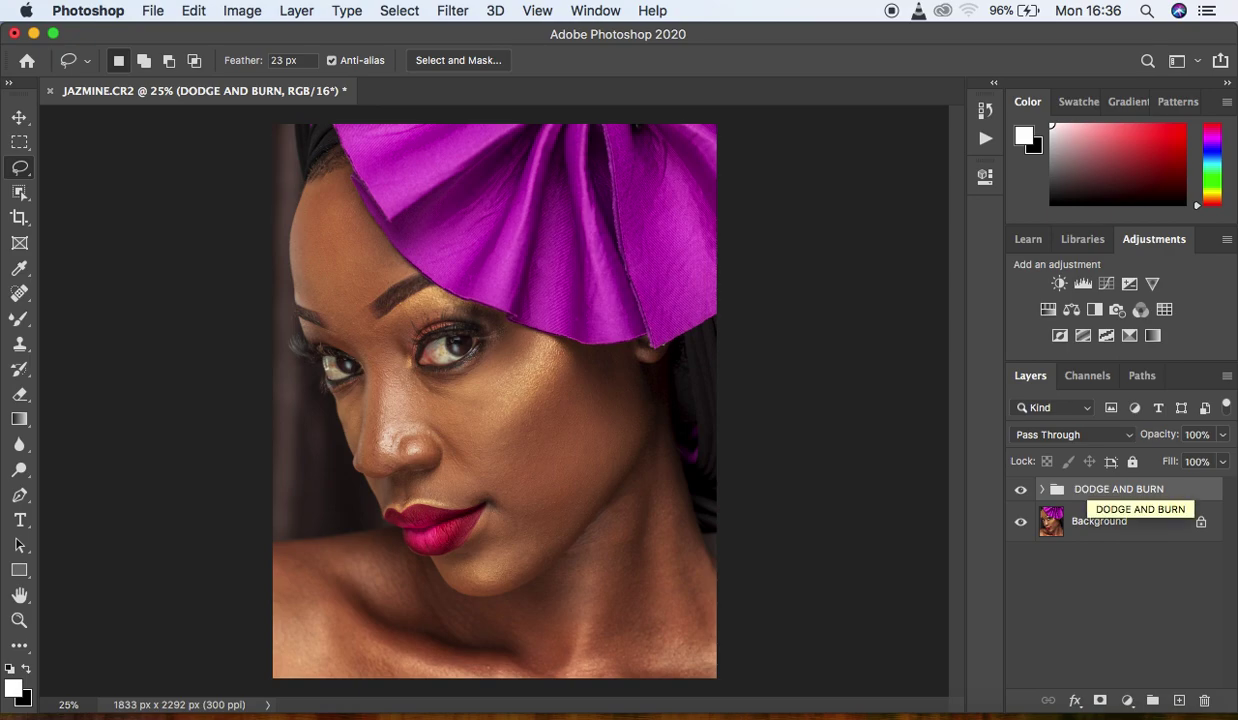
Expand the DODGE AND BURN group, target the burn layer's mask and swap the colors so the foreground is white
left_click(1041, 489)
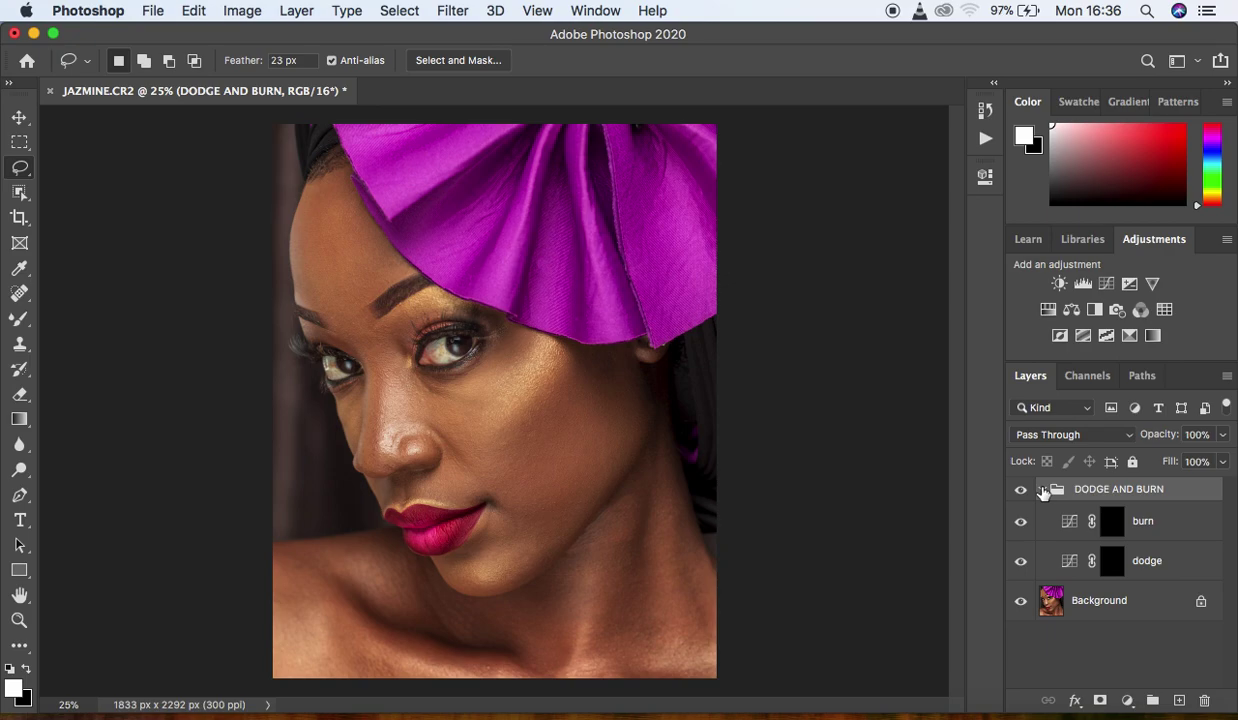
left_click(1113, 522)
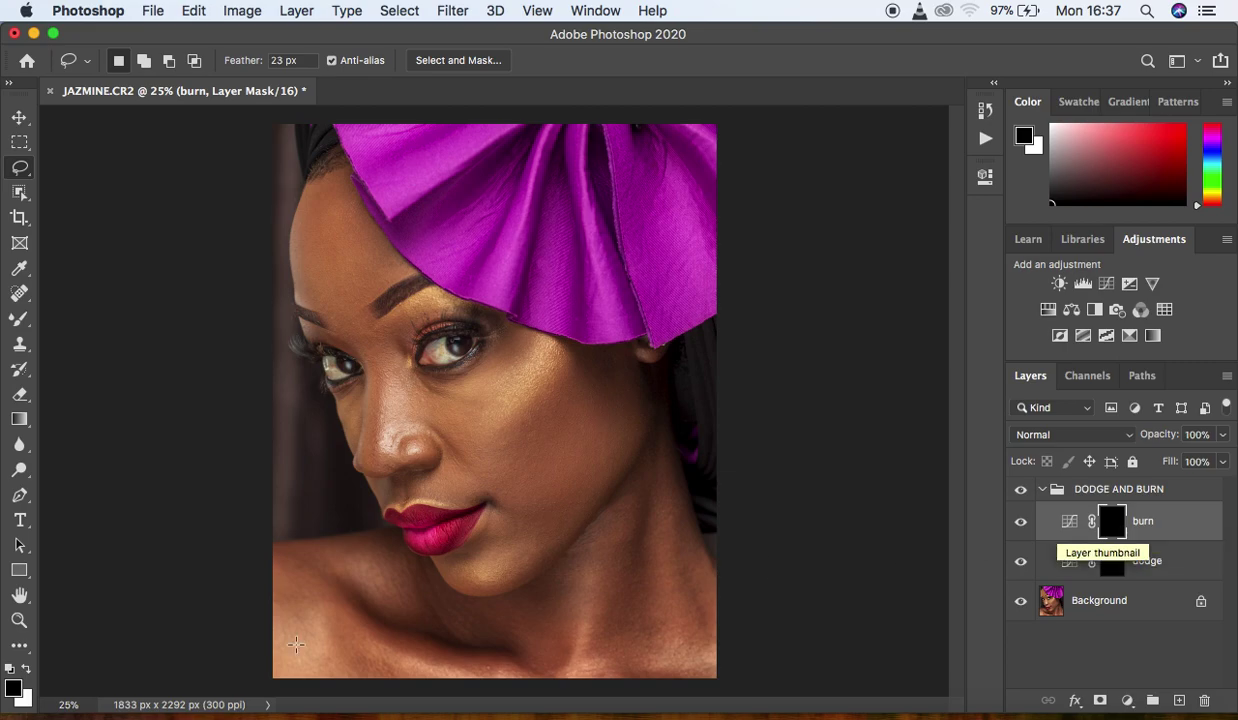
left_click(27, 670)
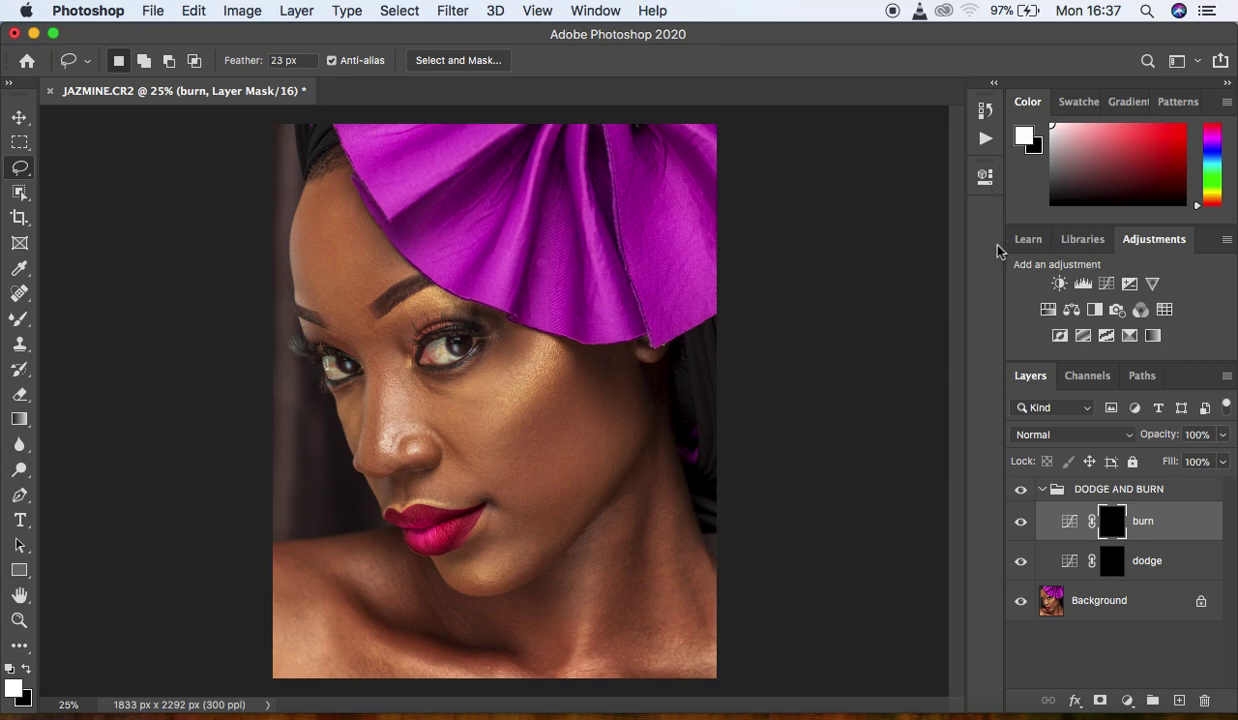
Stop recording the dodge and burn action and collapse the list of actions
left_click(986, 110)
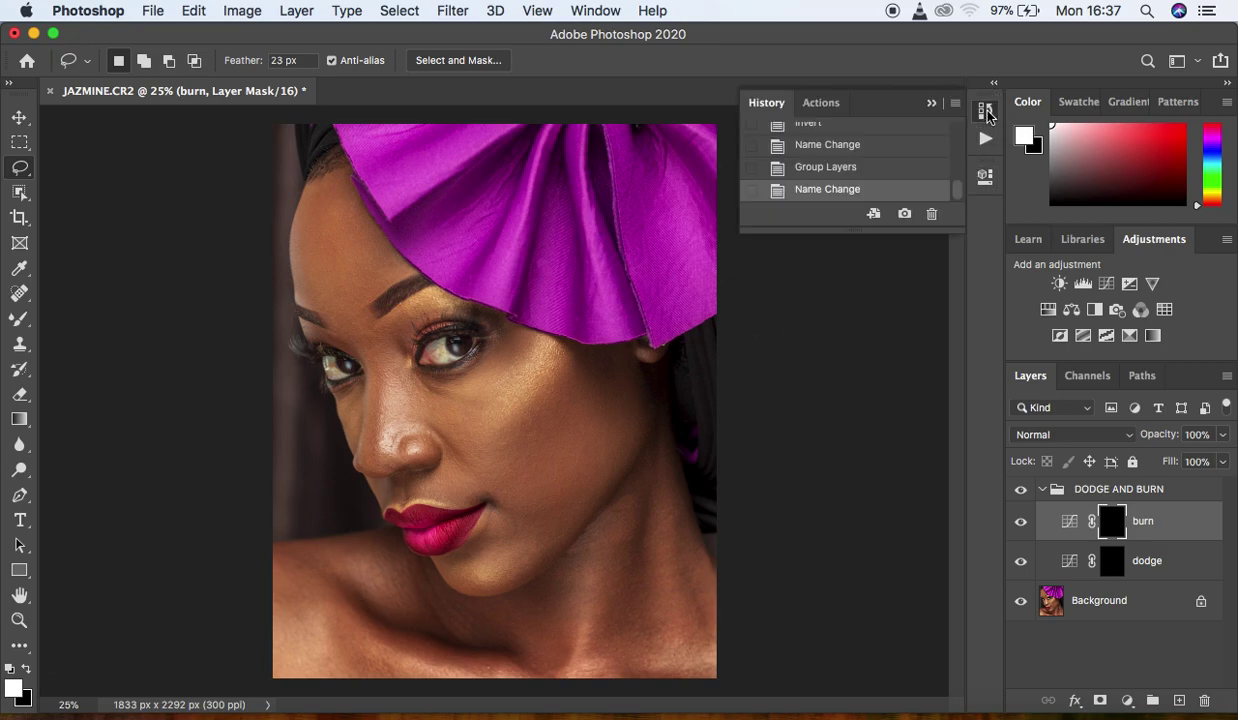
left_click(821, 104)
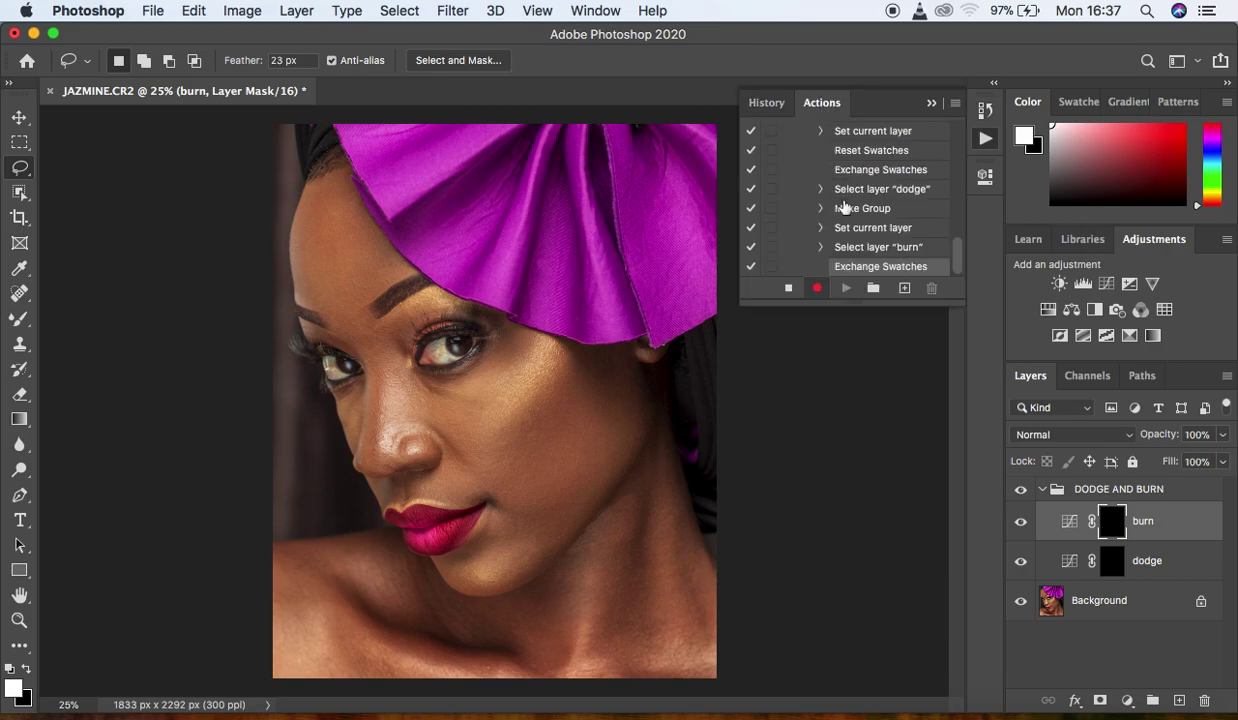
left_click(789, 290)
left_click(932, 104)
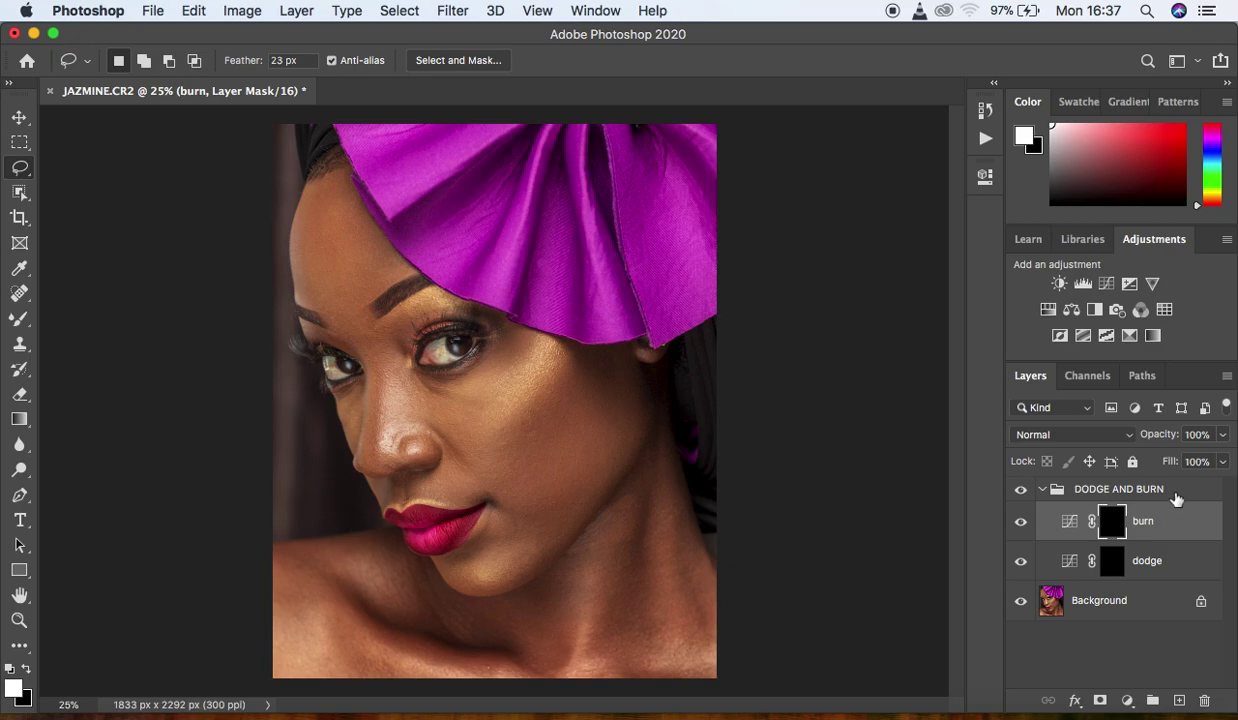
Delete the DODGE AND BURN layer group, and test the recorded DNB action by playing it on the Background image
mouse_move(1175, 500)
left_mouse_down()
mouse_move(1196, 682)
mouse_move(1214, 688)
mouse_move(1205, 703)
left_mouse_up()
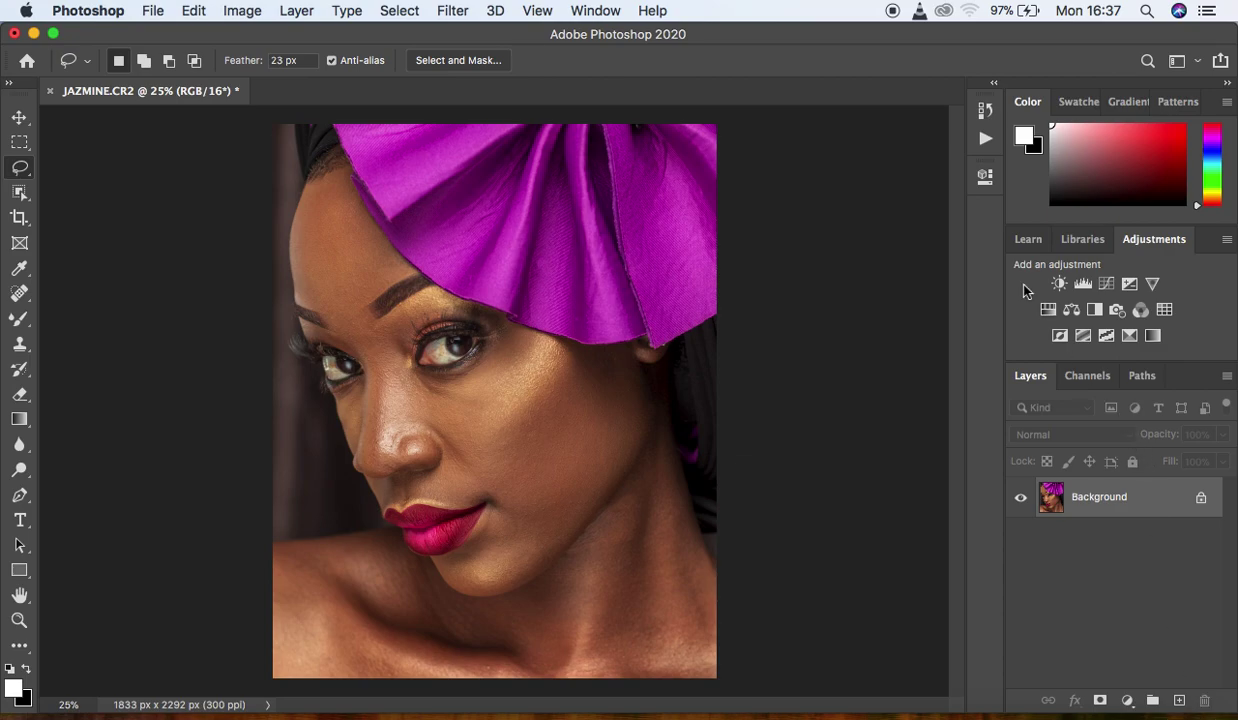
left_click(985, 111)
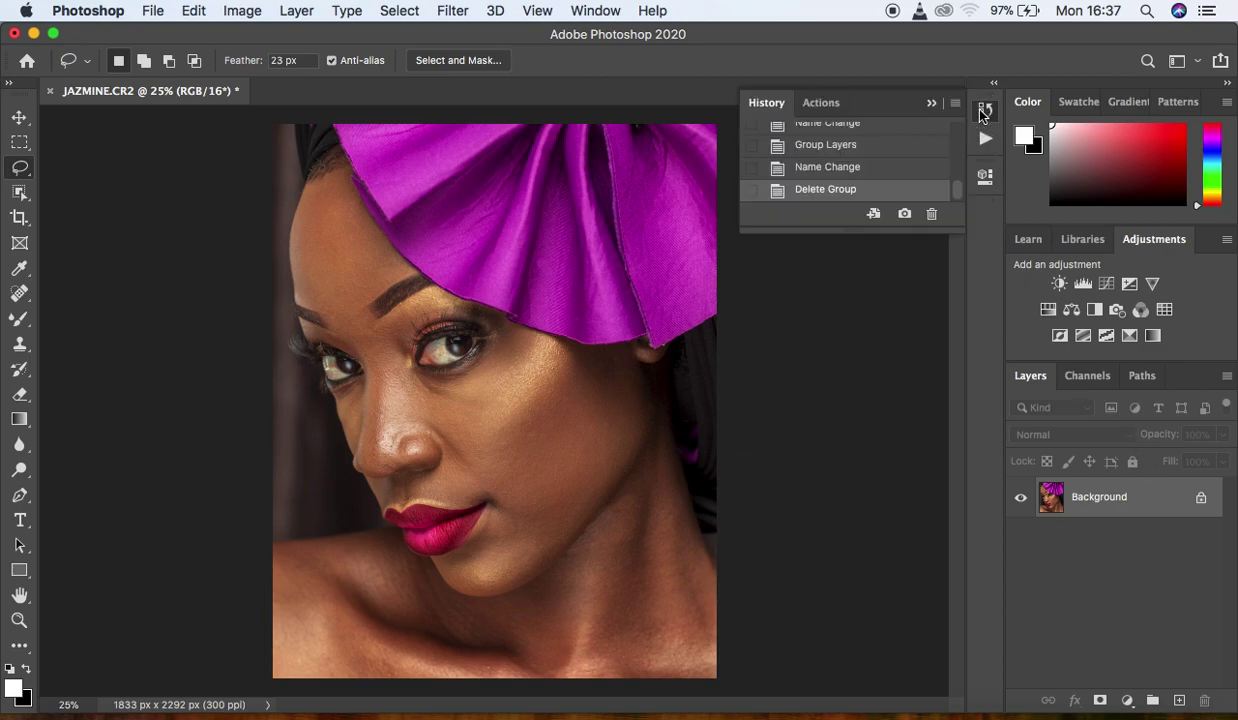
left_click(818, 104)
left_click_drag(958, 242, 963, 196)
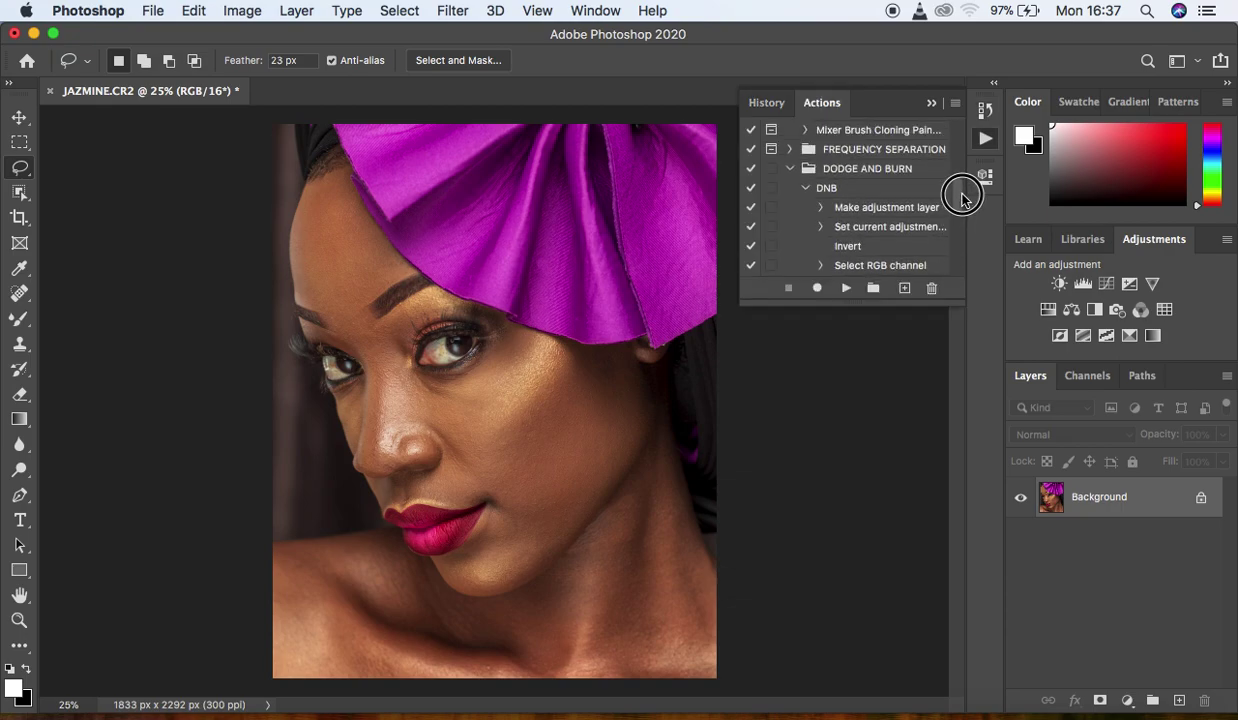
left_click(806, 189)
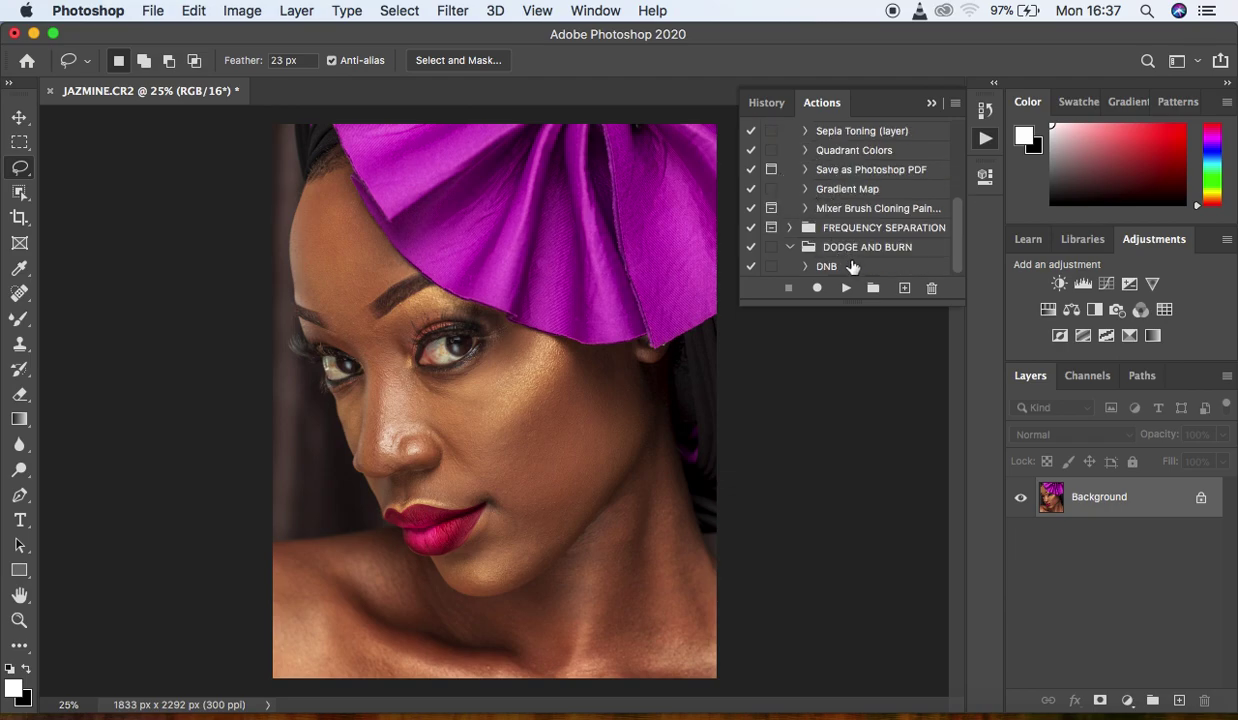
left_click(826, 266)
left_click(846, 290)
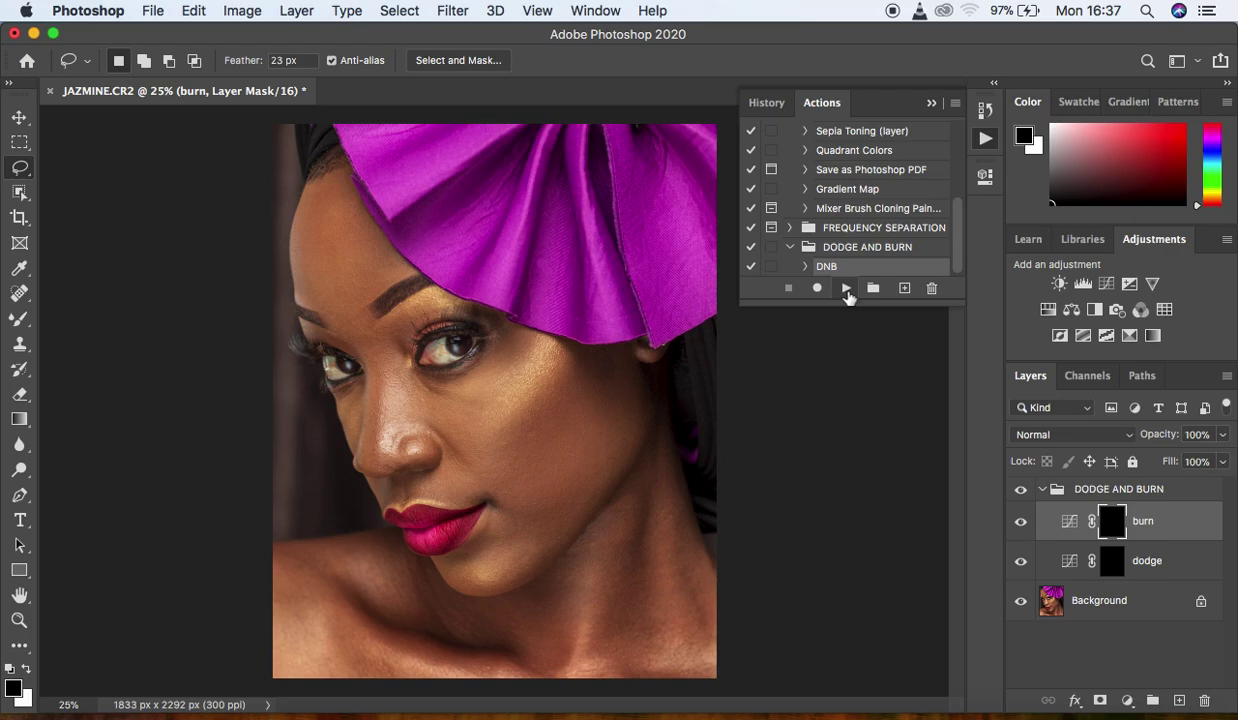
left_click(931, 103)
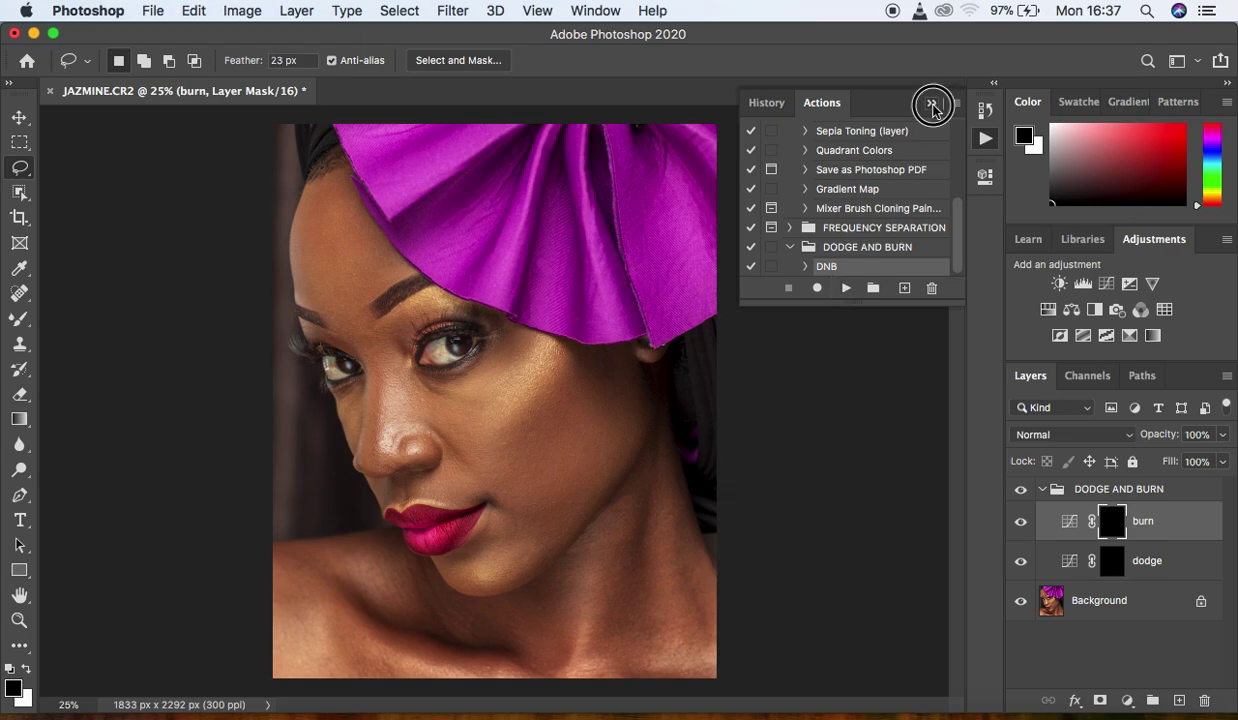